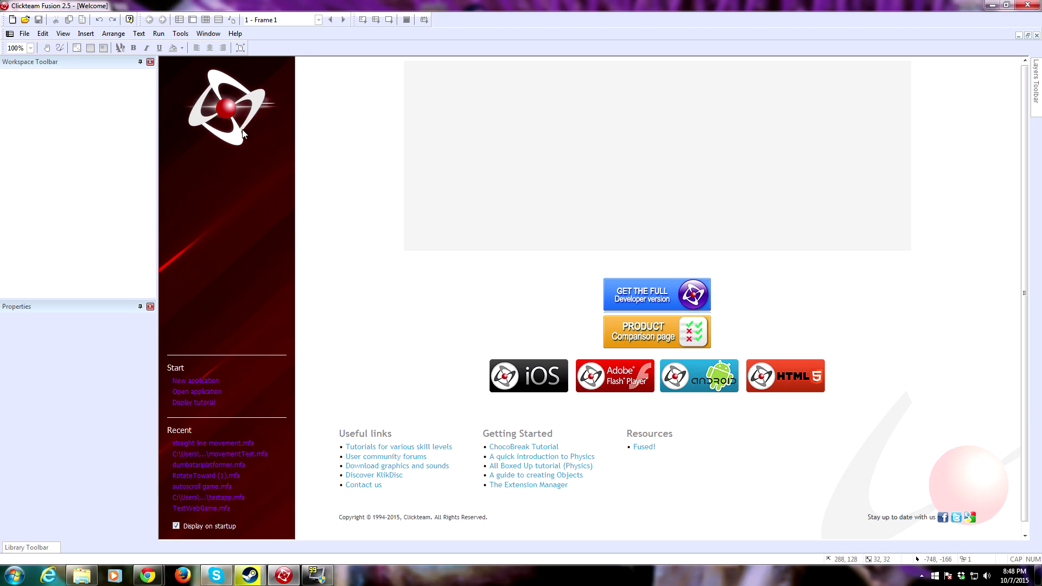
# - Create a new application and open its first frame in the frame editor
pyautogui.click(24, 33)
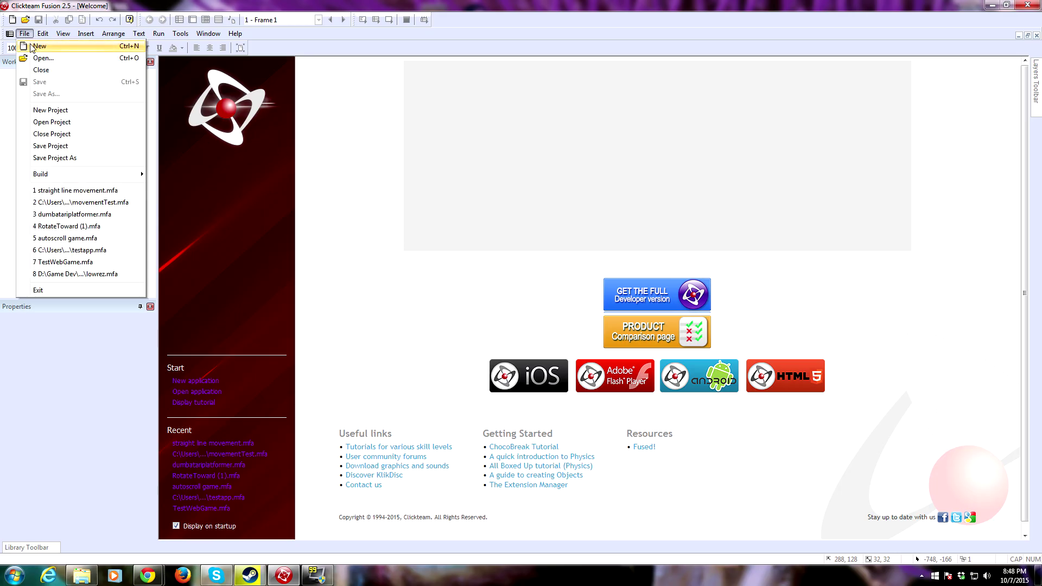
pyautogui.click(32, 47)
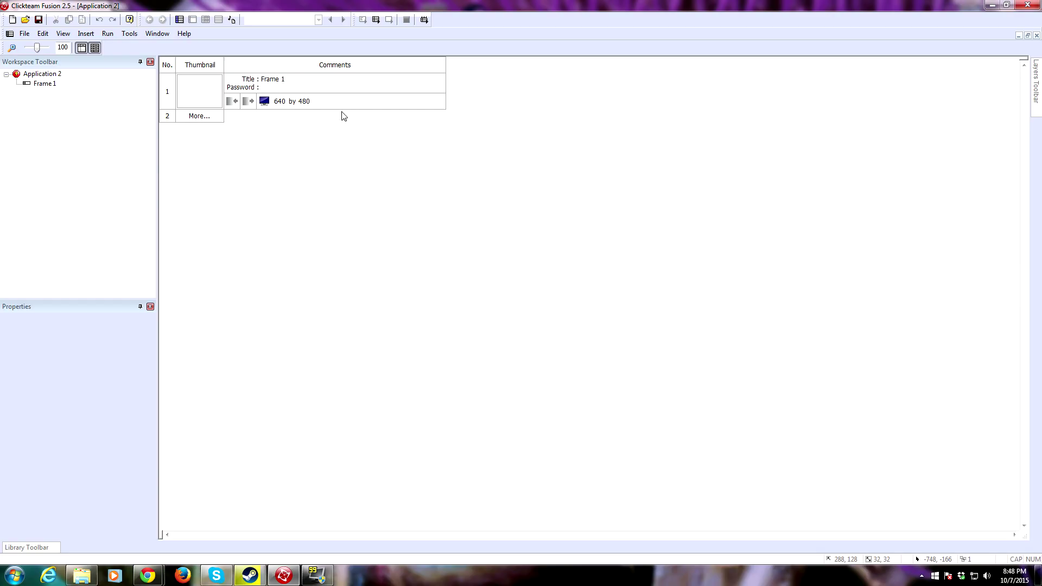
pyautogui.doubleClick(207, 104)
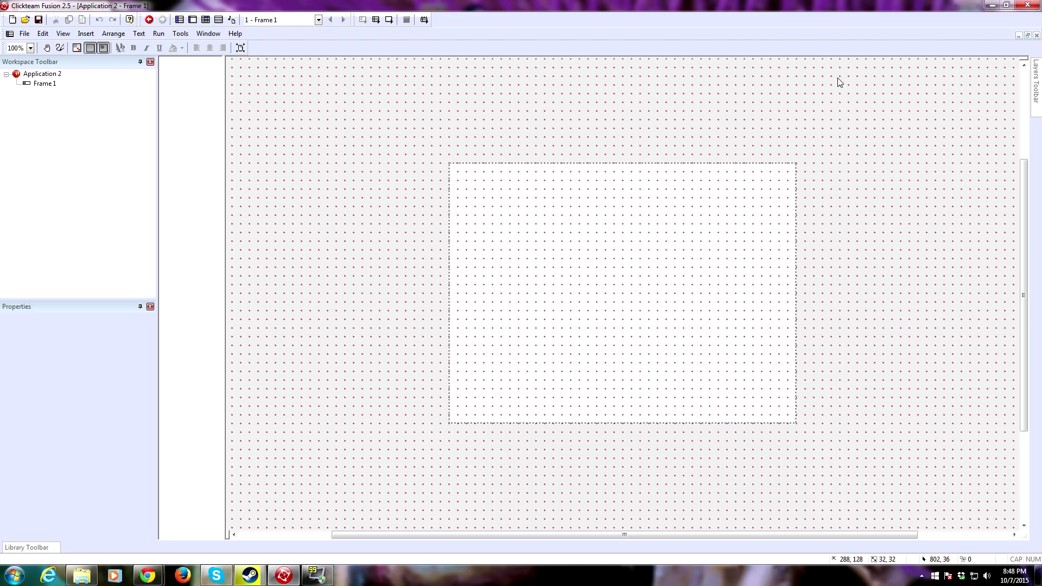
pyautogui.moveTo(601, 535); pyautogui.dragTo(578, 534)
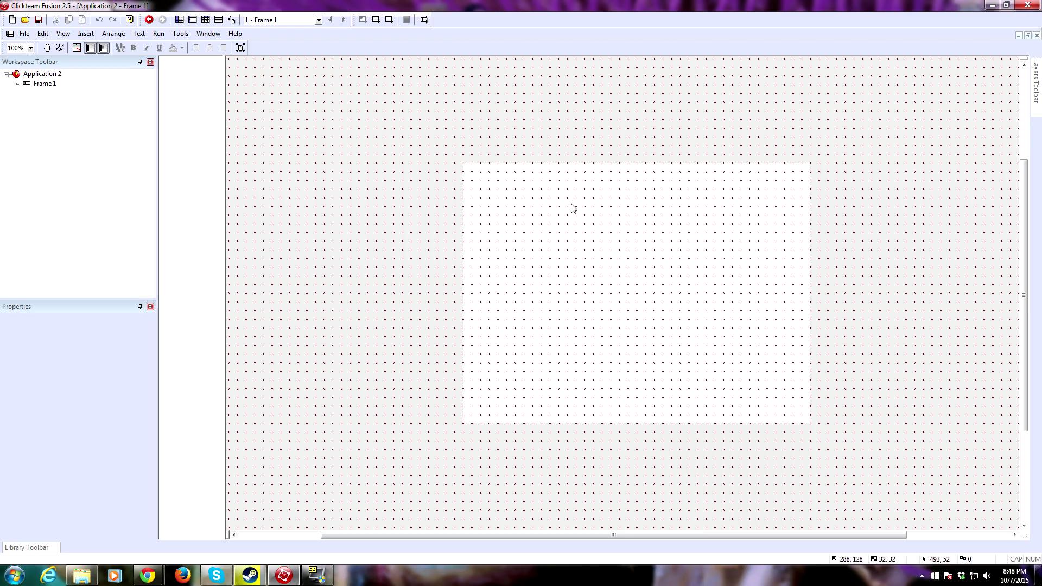
# - Compare the settings properties of the application with those of Frame 1
pyautogui.click(38, 74)
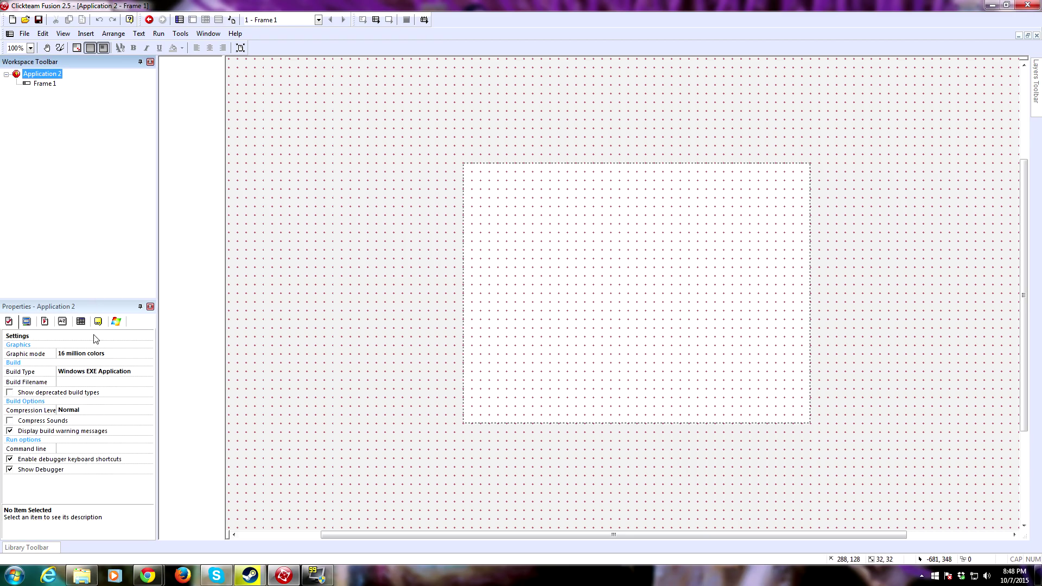
pyautogui.click(51, 85)
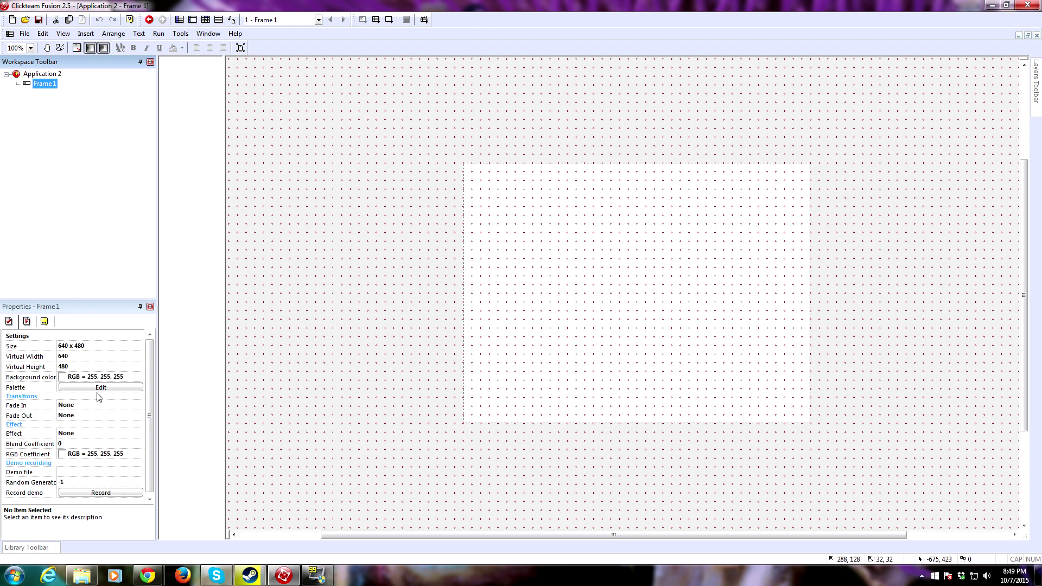
pyautogui.click(41, 74)
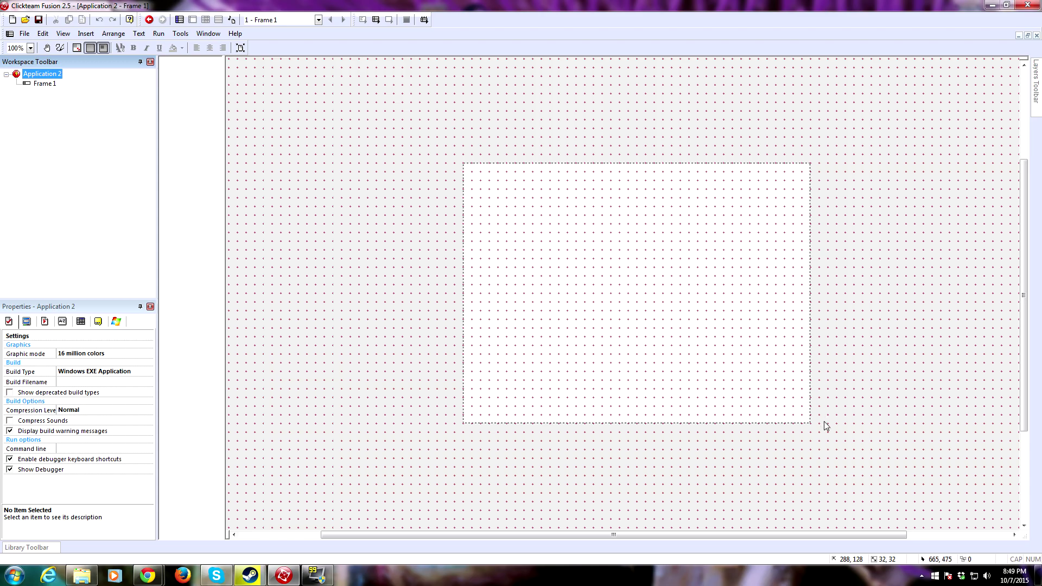
# - Inspect the grid setup, and switch the grid display and snapping off and back on
pyautogui.click(77, 49)
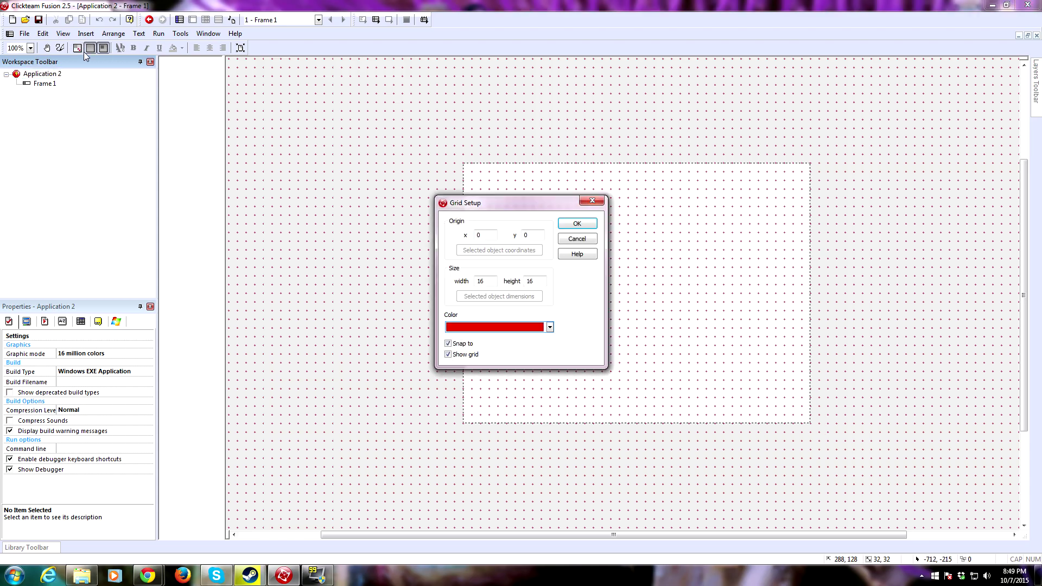
pyautogui.click(578, 239)
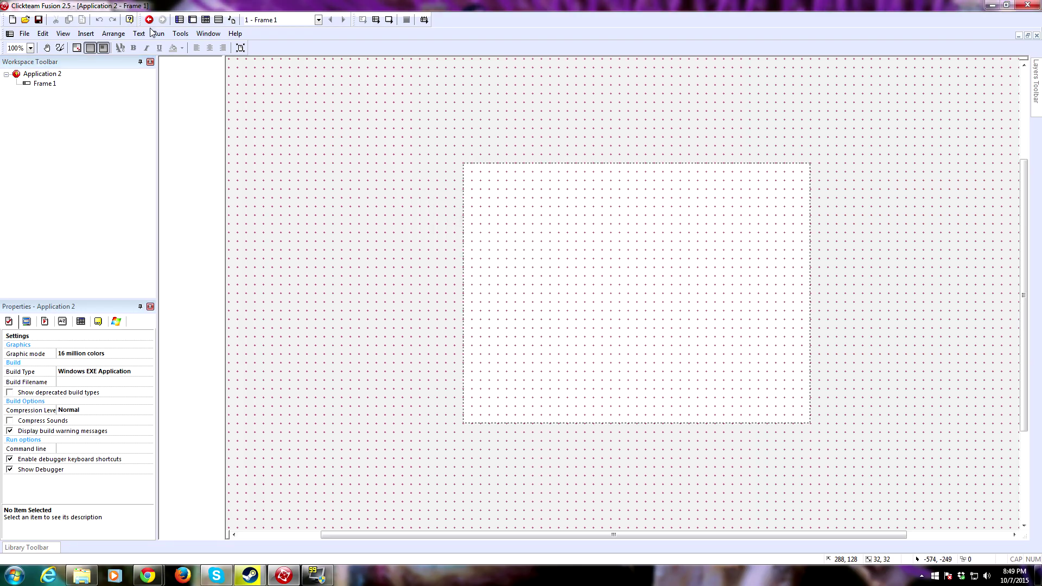
pyautogui.click(91, 49)
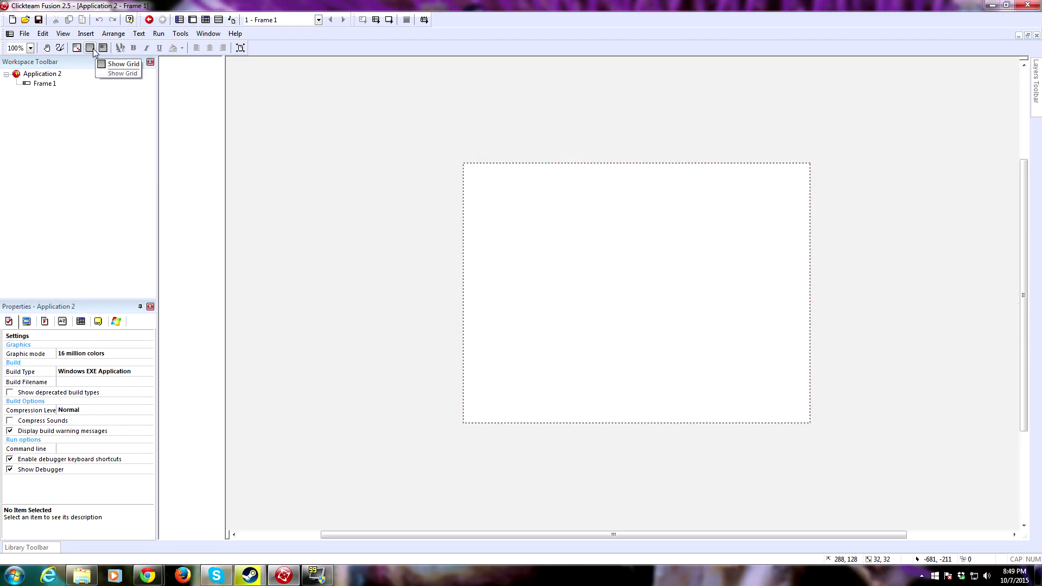
pyautogui.click(91, 48)
pyautogui.click(90, 48)
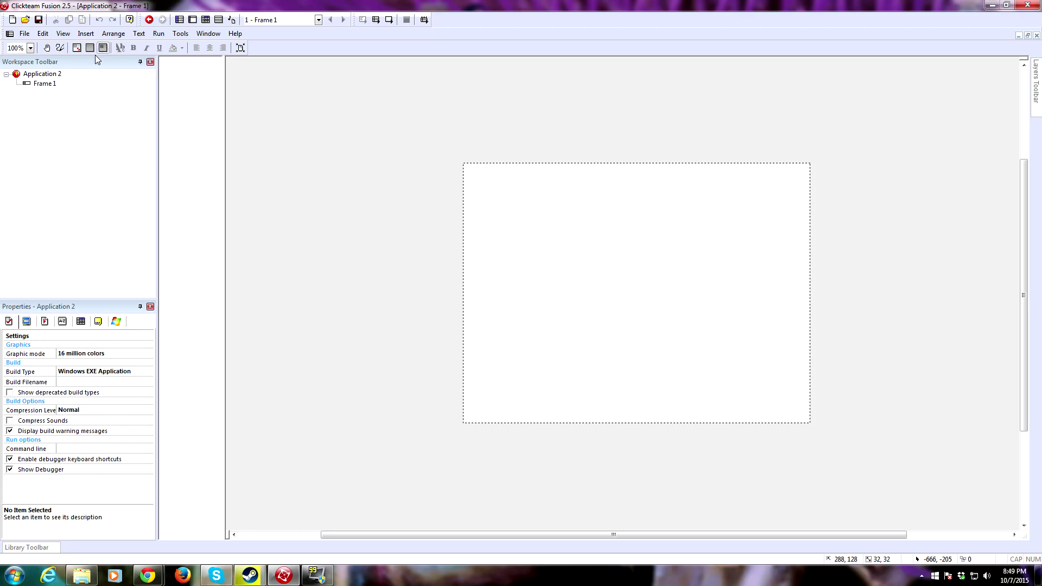
pyautogui.click(77, 48)
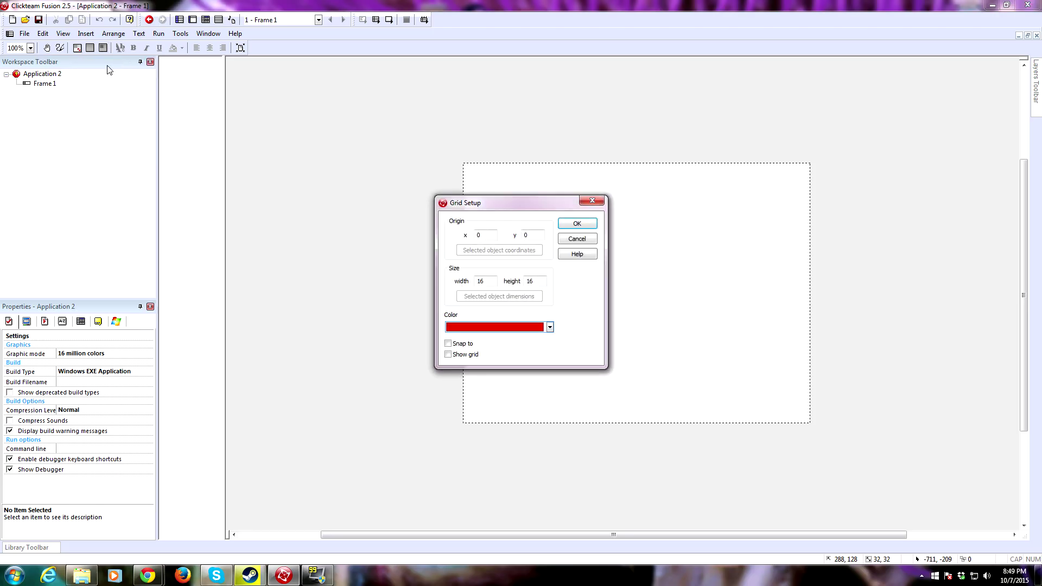
pyautogui.moveTo(502, 204); pyautogui.dragTo(260, 135)
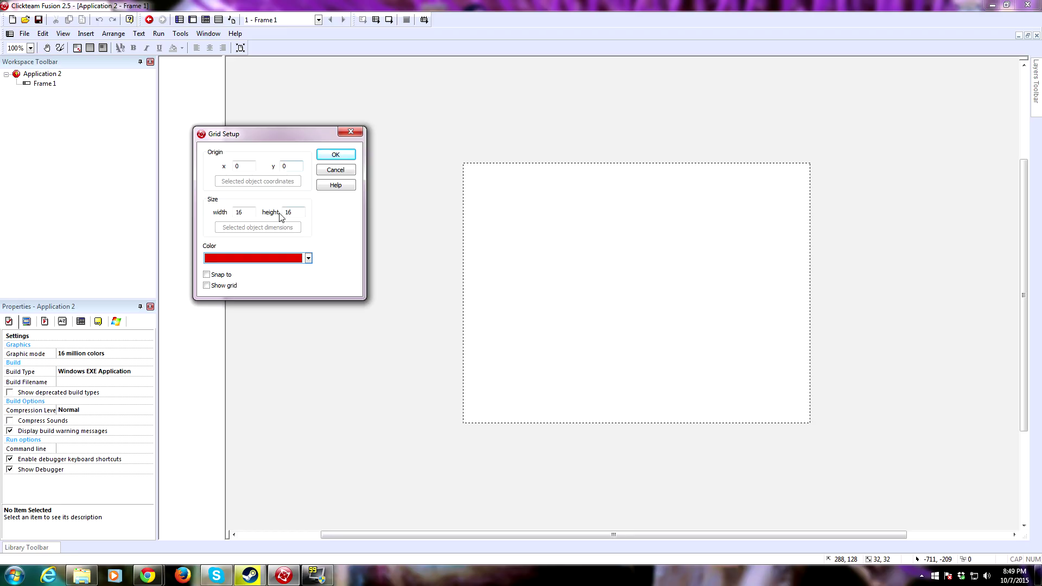
pyautogui.click(339, 158)
pyautogui.click(91, 49)
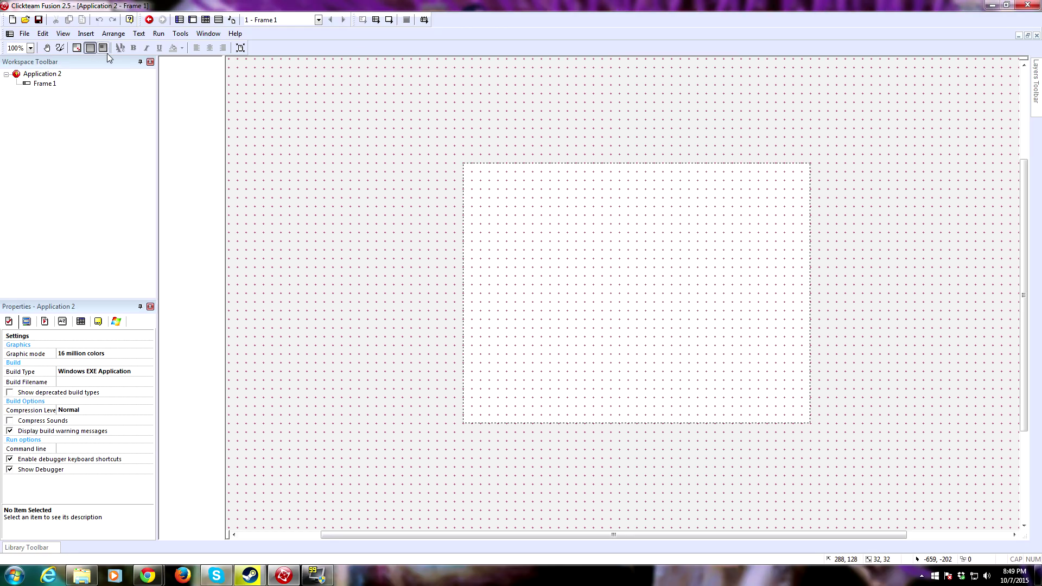
pyautogui.click(105, 49)
# - Insert a Platform Movement object with its default setup and place it just above the frame's upper-left corner at X 0, Y -32
pyautogui.rightClick(525, 144)
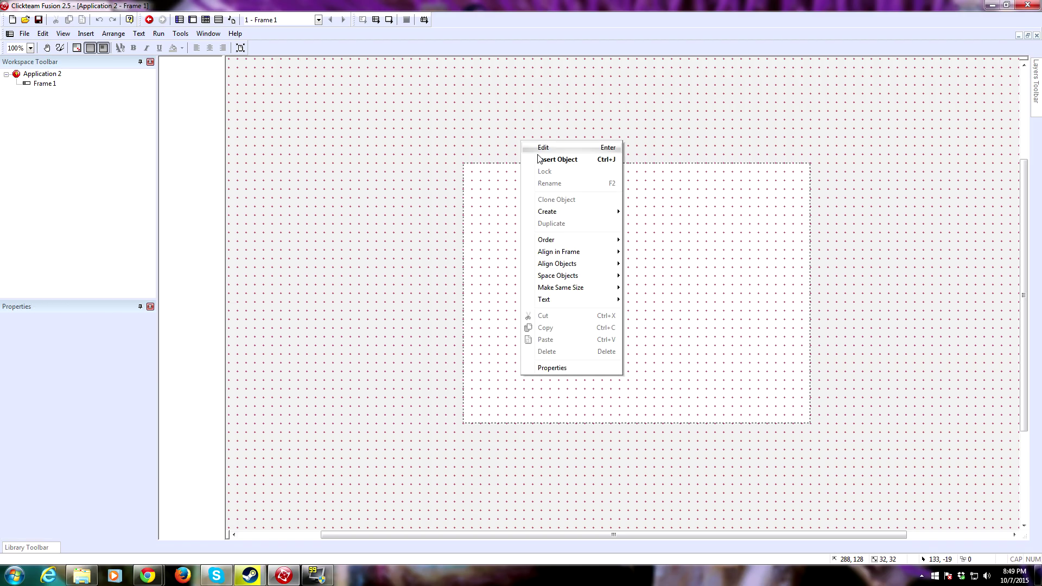
pyautogui.click(545, 159)
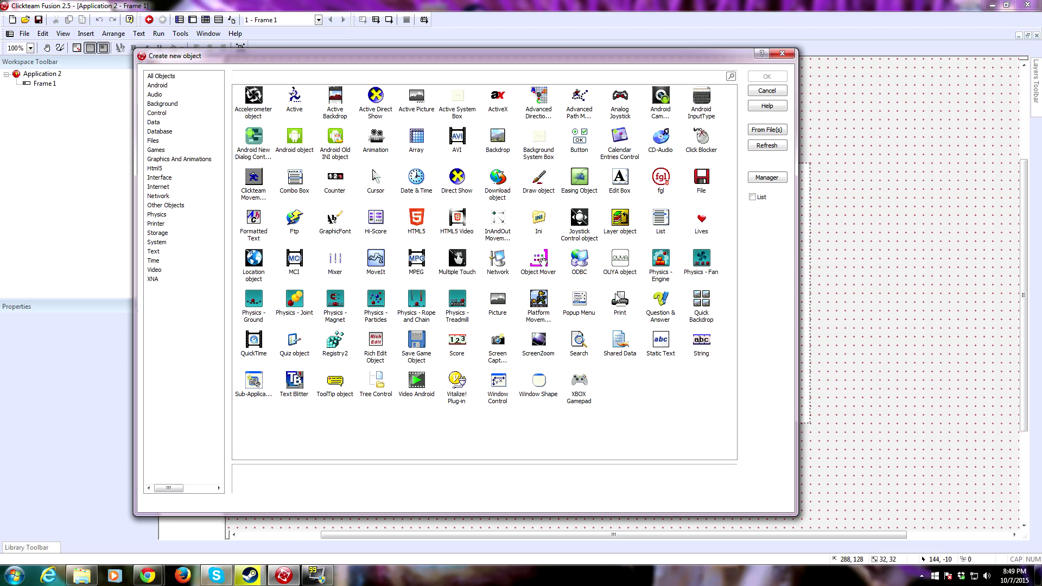
pyautogui.doubleClick(539, 302)
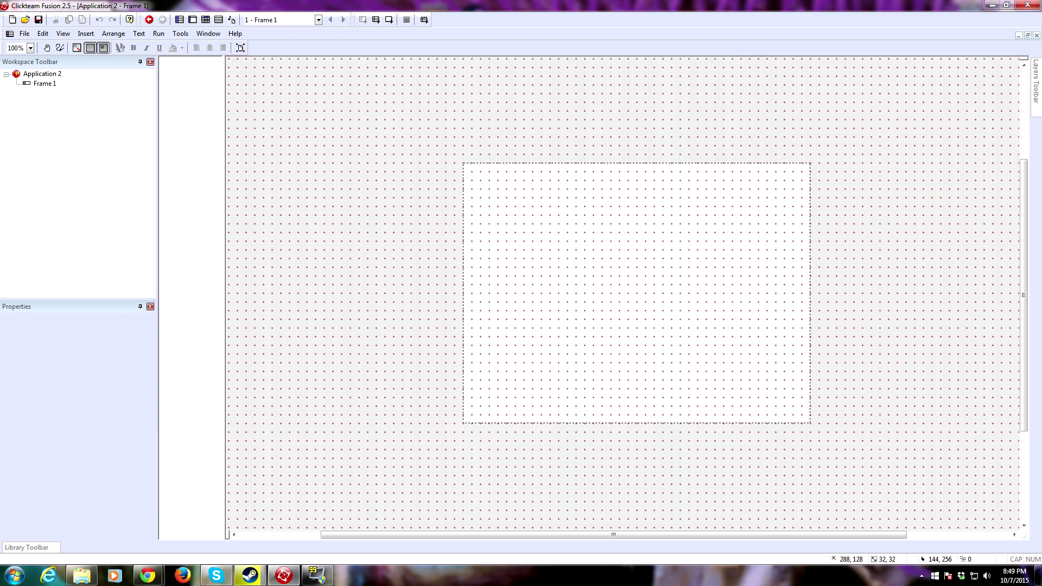
pyautogui.click(485, 150)
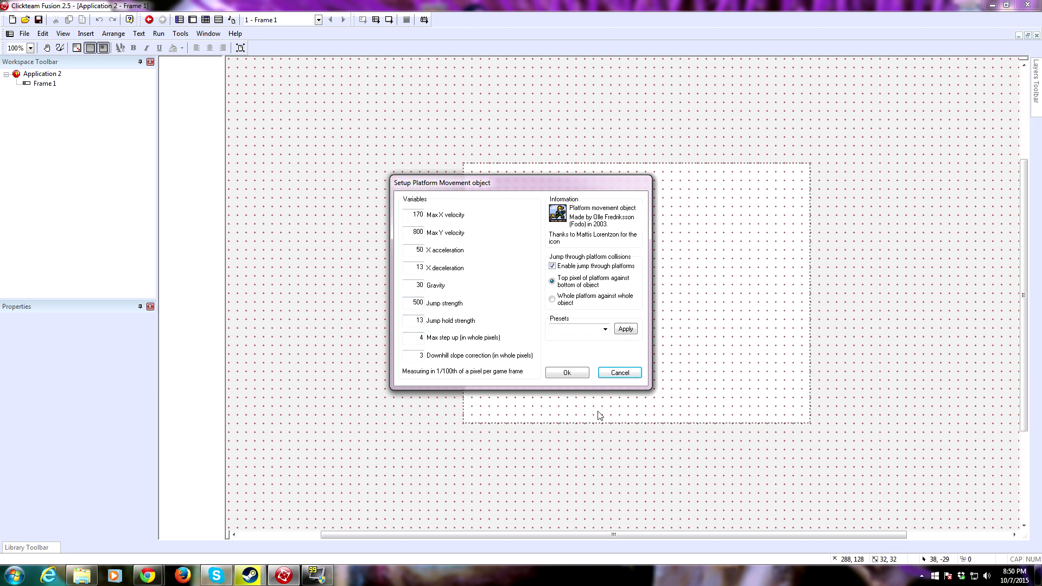
pyautogui.click(556, 373)
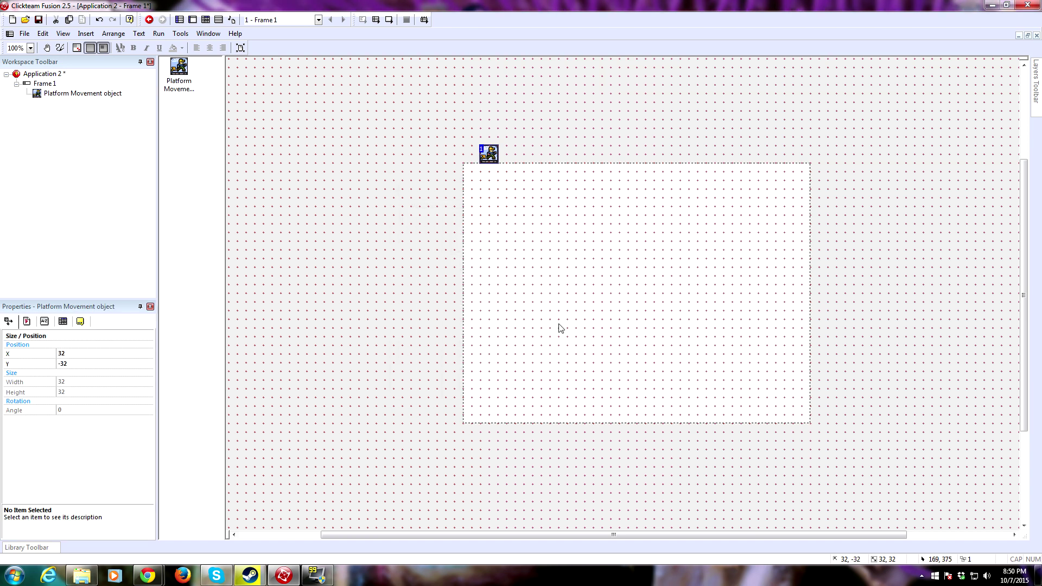
pyautogui.moveTo(494, 158); pyautogui.dragTo(476, 160)
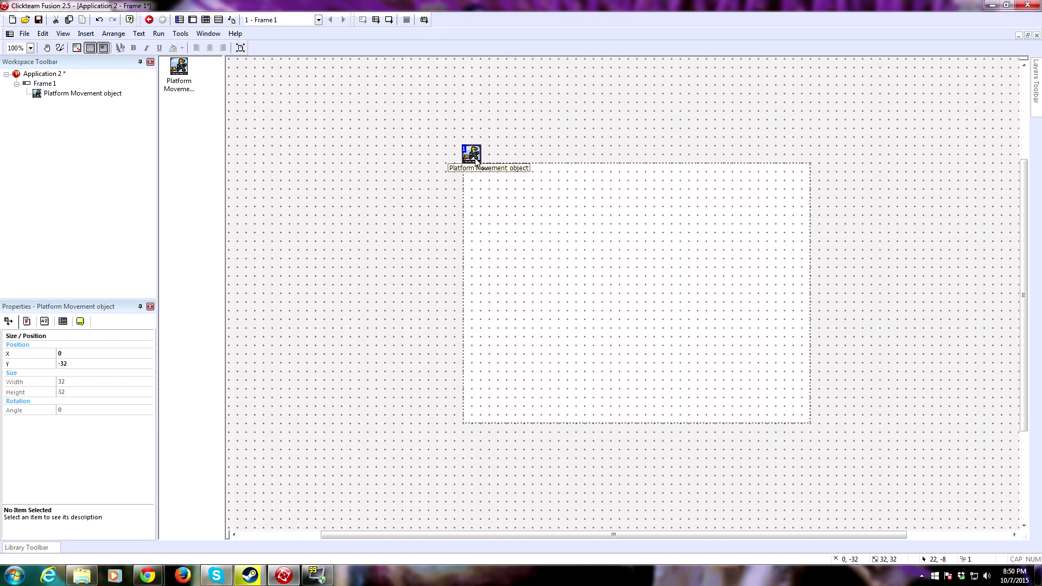
# - Review the Platform Movement object's setup variables, including the max step up
pyautogui.doubleClick(476, 160)
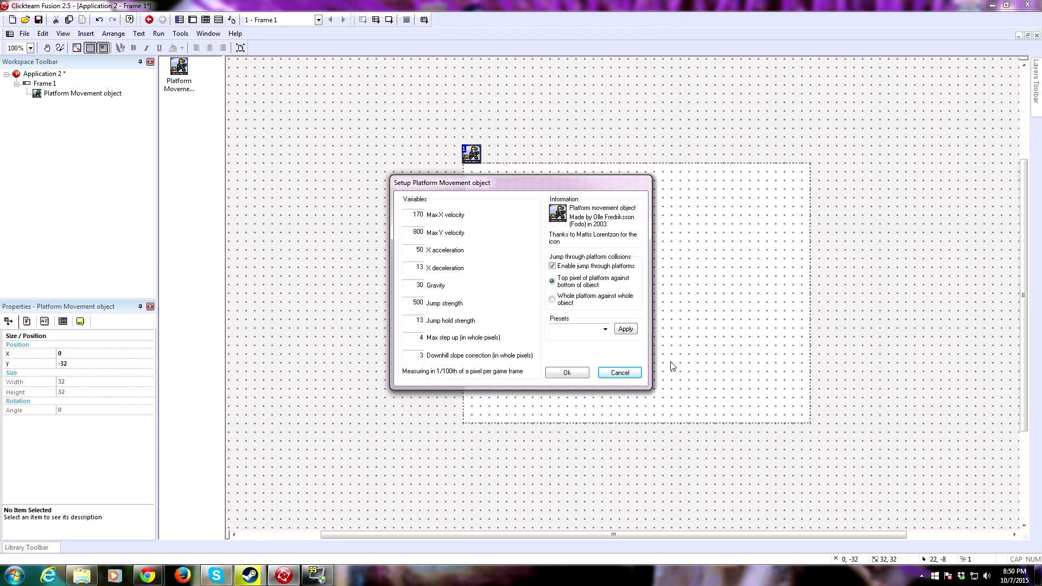
pyautogui.click(421, 337)
pyautogui.click(574, 374)
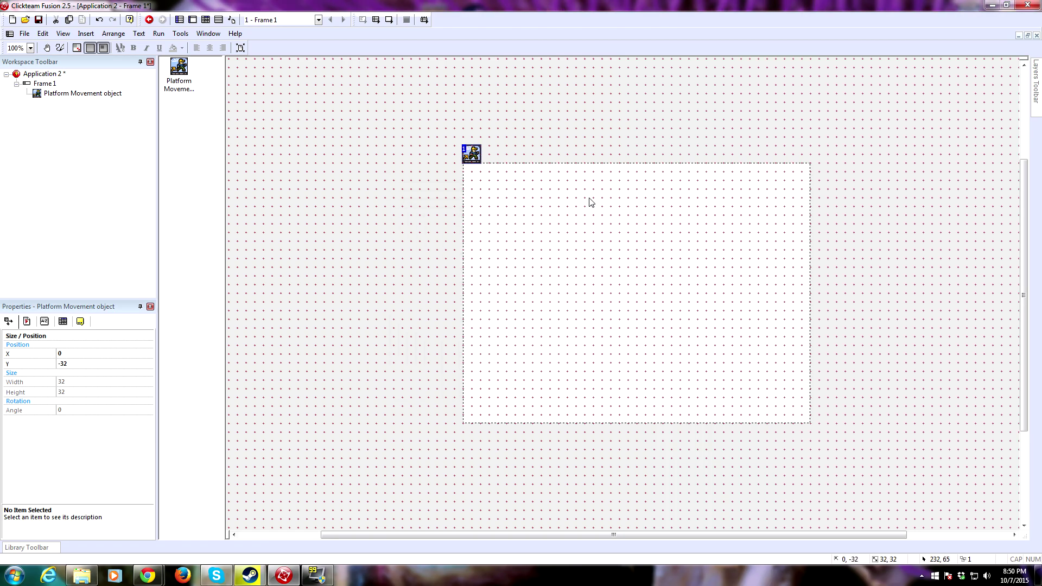
# - Insert an Active object and place it in the upper part of the frame at about X 191, Y 79
pyautogui.rightClick(591, 202)
pyautogui.click(614, 216)
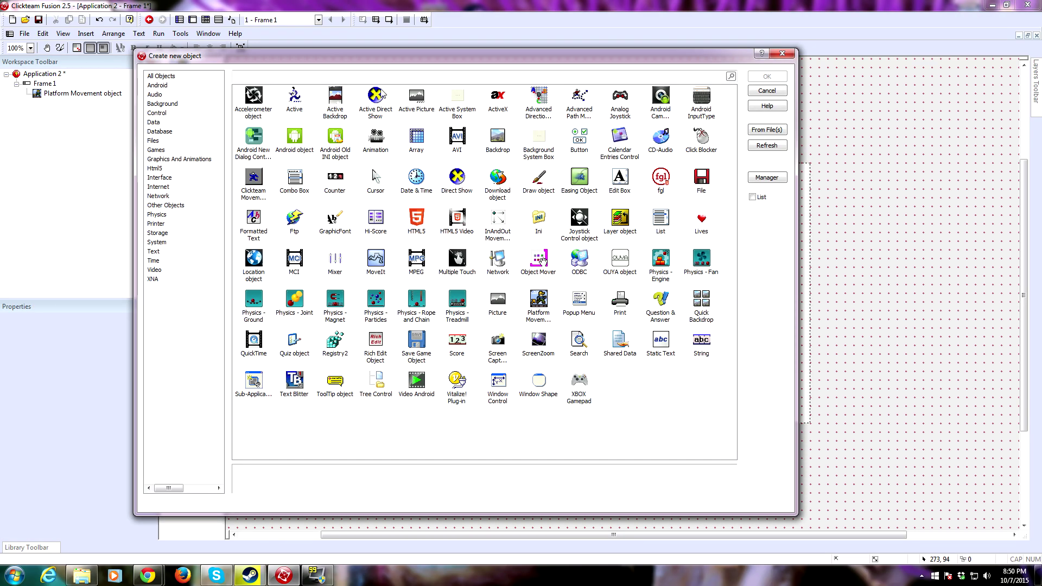
pyautogui.doubleClick(295, 96)
pyautogui.click(586, 251)
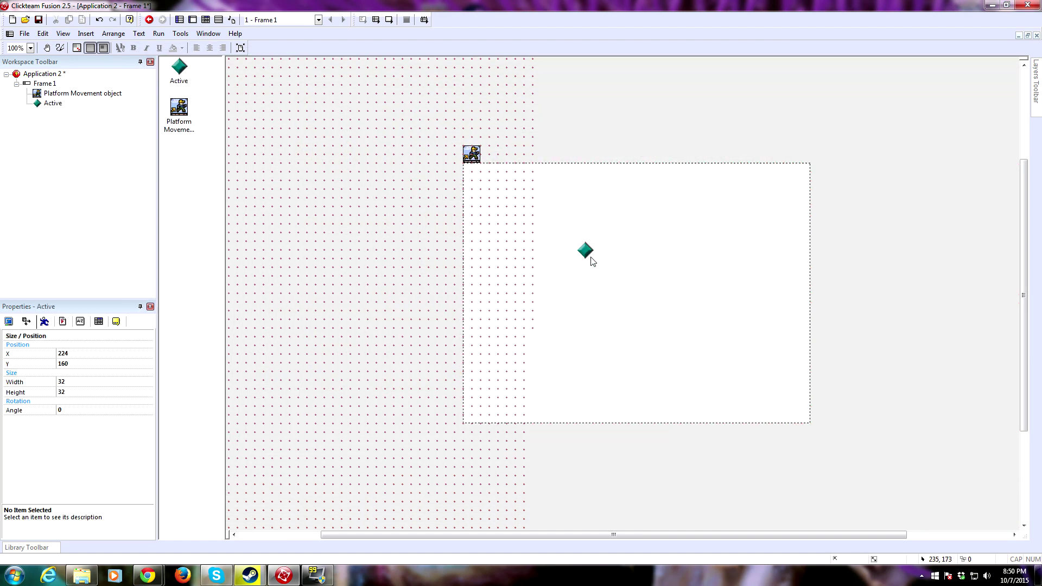
pyautogui.moveTo(592, 261); pyautogui.dragTo(560, 199)
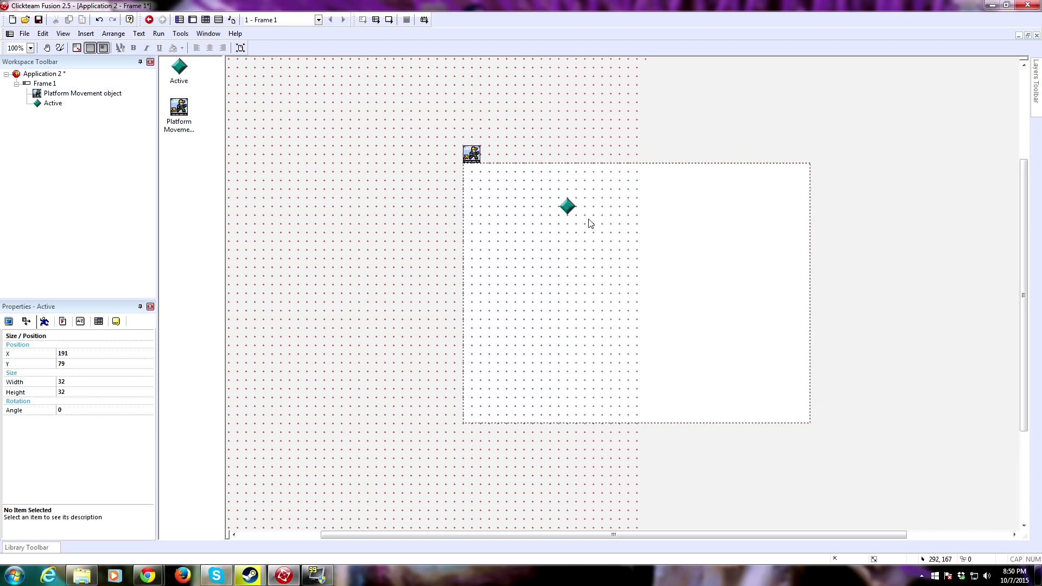
# - Insert a Backdrop object and place it at the frame's lower-left edge at X 0, Y 400
pyautogui.rightClick(586, 311)
pyautogui.click(604, 325)
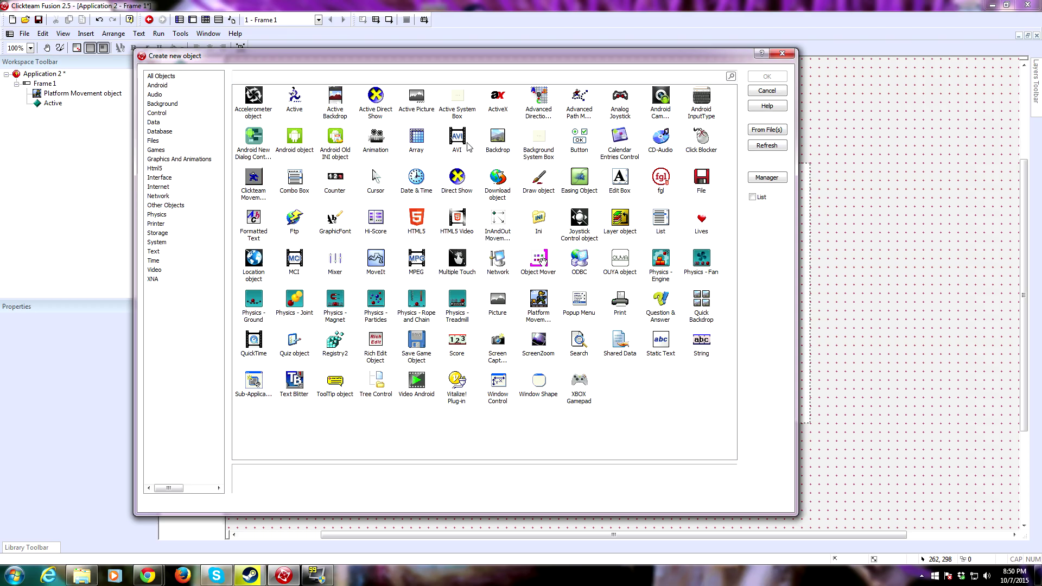
pyautogui.doubleClick(497, 137)
pyautogui.click(577, 354)
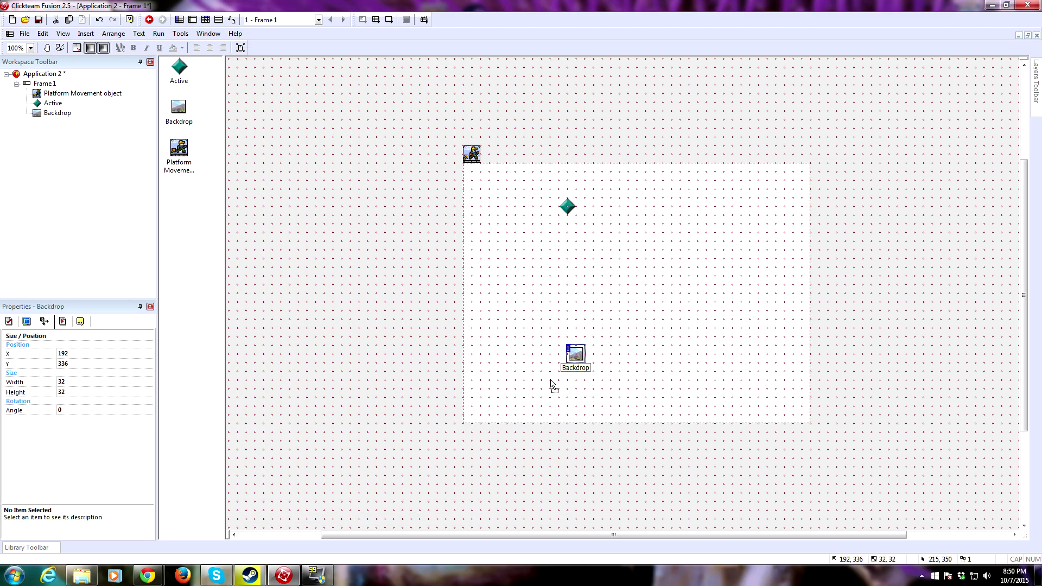
pyautogui.moveTo(485, 418); pyautogui.dragTo(481, 389)
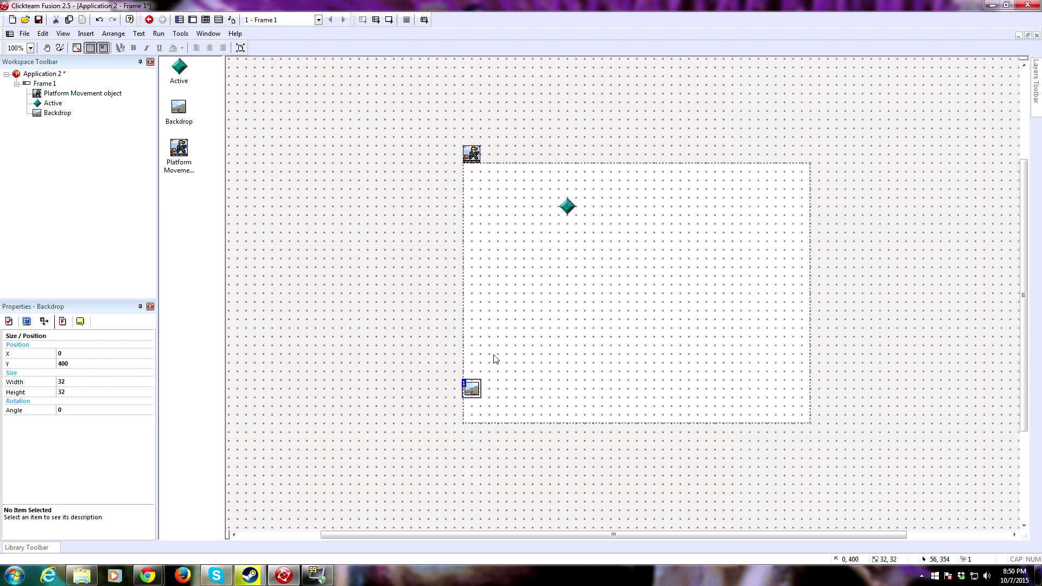
pyautogui.click(626, 396)
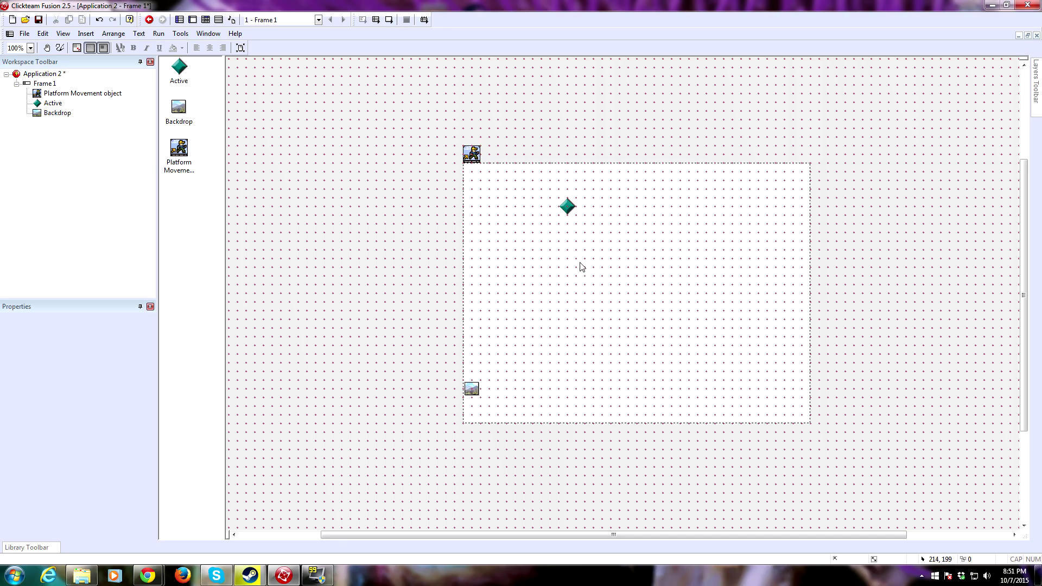
# - Move the Active object down to near the middle of the frame, at about X 239, Y 255
pyautogui.click(574, 216)
pyautogui.moveTo(574, 215); pyautogui.dragTo(608, 347)
pyautogui.moveTo(606, 348); pyautogui.dragTo(596, 306)
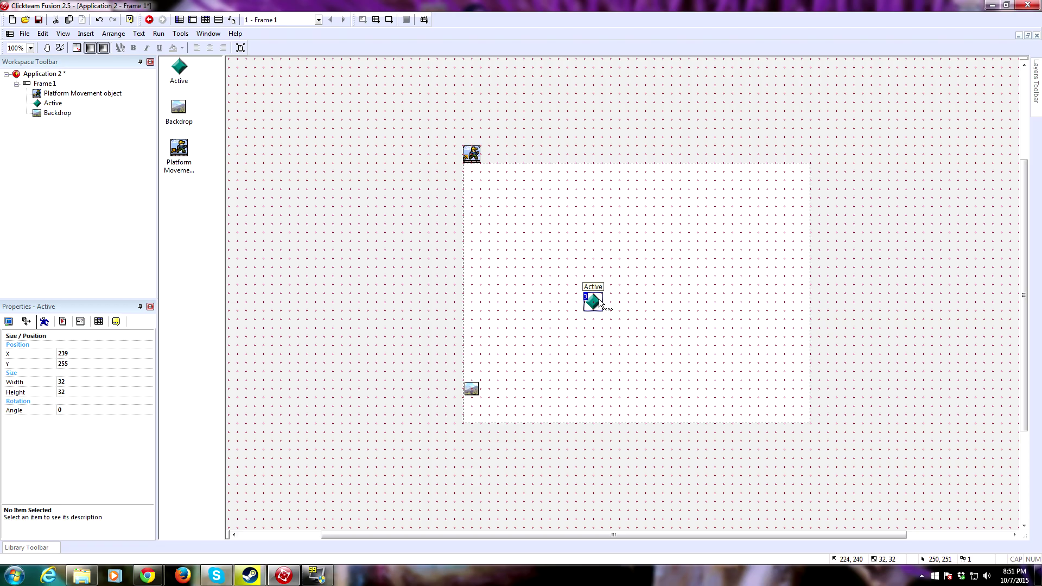
# - Clear the Active object's default diamond image and fill the whole canvas with blue 2B5397
pyautogui.doubleClick(596, 301)
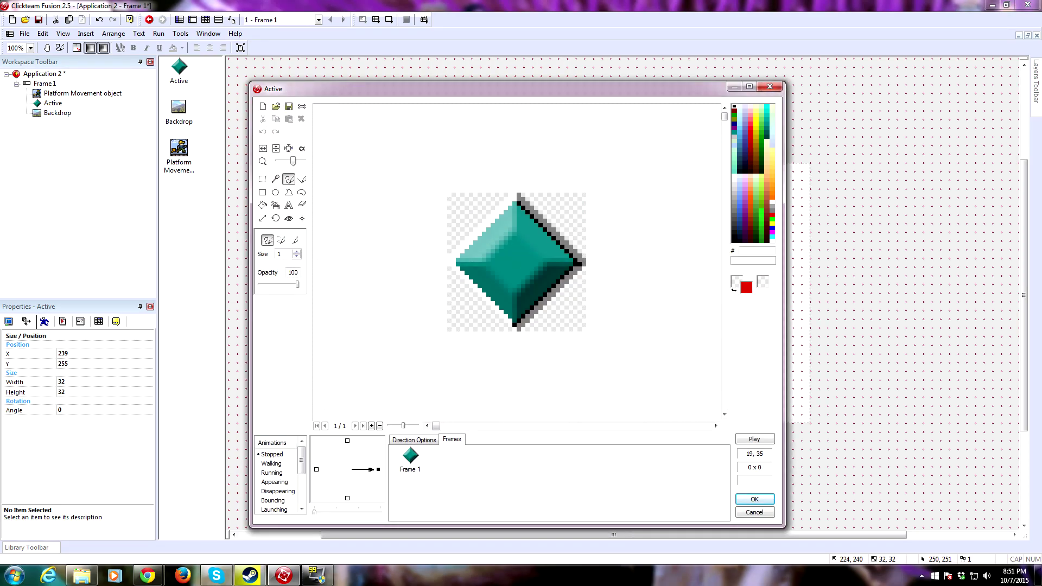
pyautogui.press('Delete')
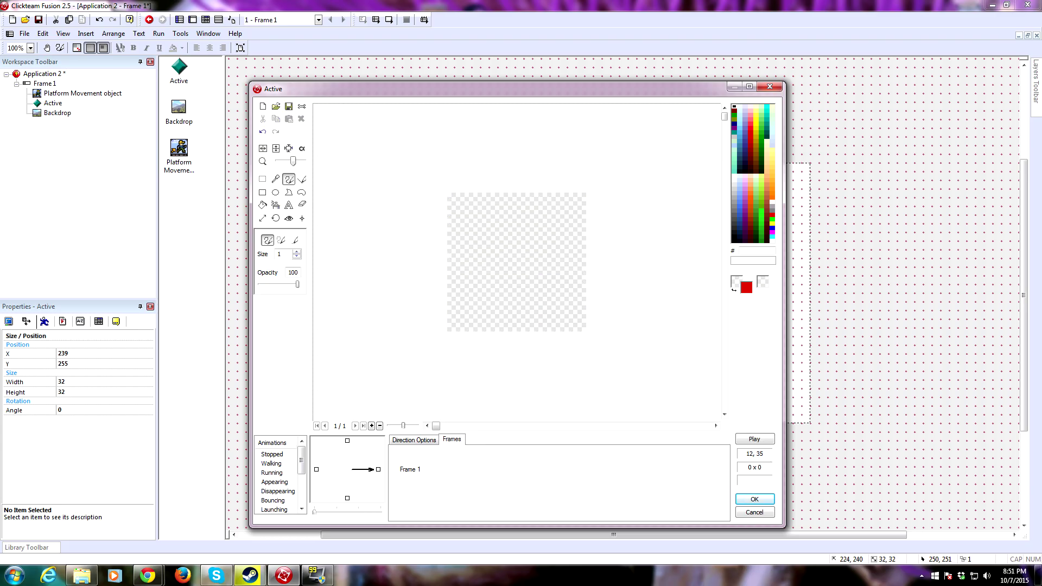
pyautogui.click(263, 205)
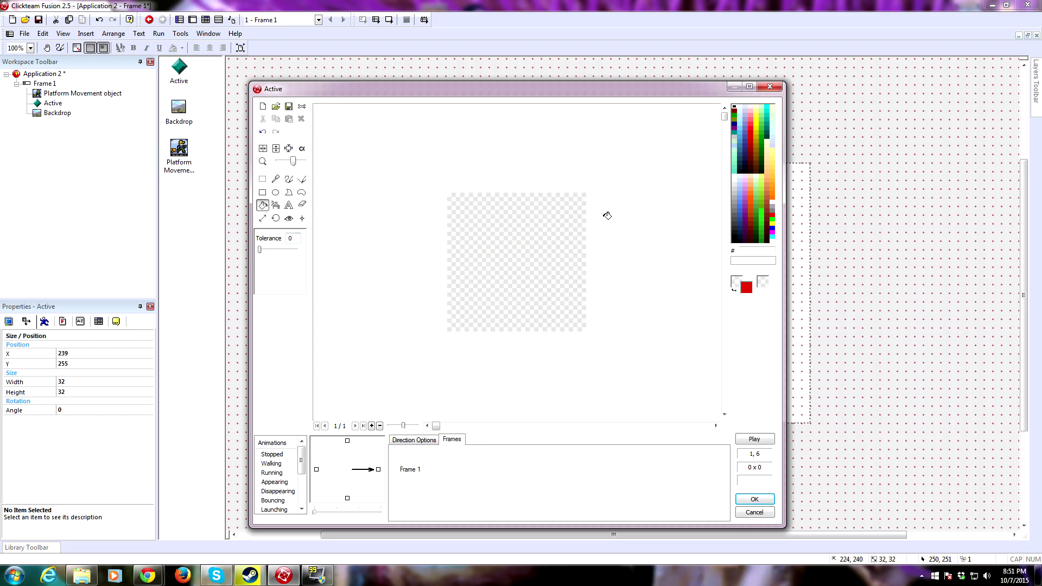
pyautogui.click(740, 220)
pyautogui.click(543, 263)
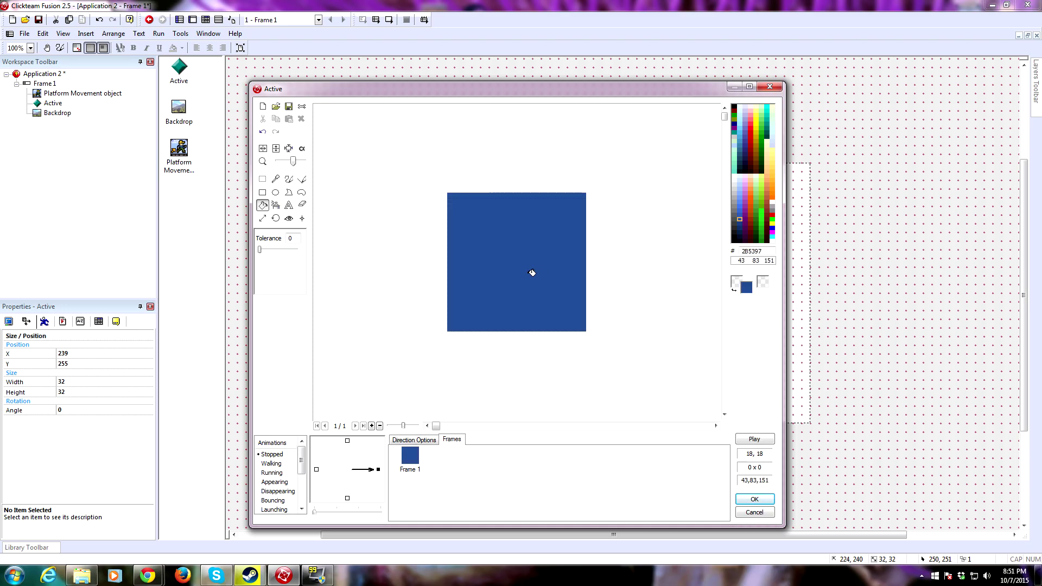
# - Draw a 1-pixel near-black 000008 rectangle outline around the edge of the blue Active image
pyautogui.click(262, 192)
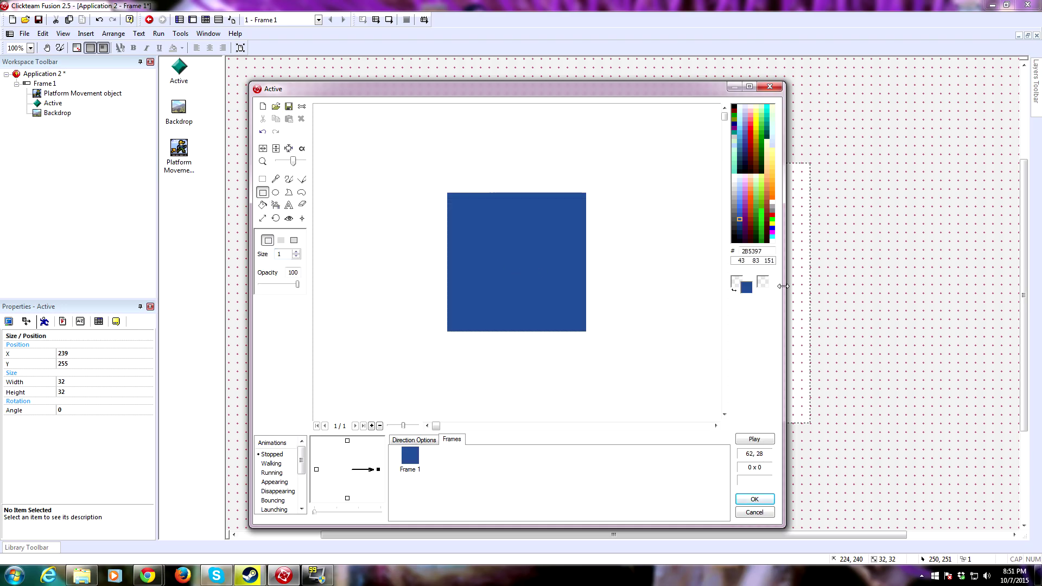
pyautogui.click(734, 240)
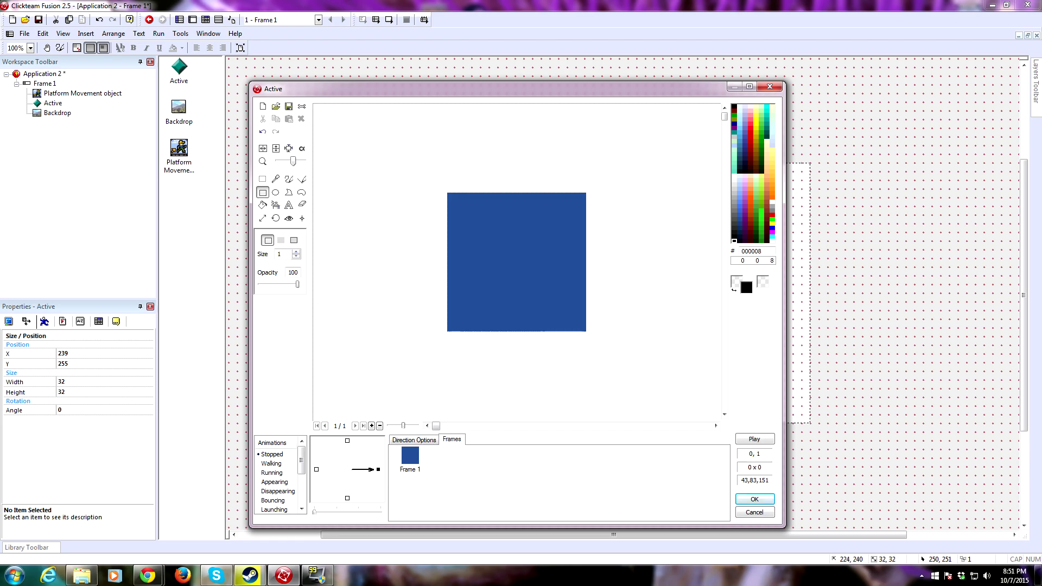
pyautogui.moveTo(447, 193); pyautogui.dragTo(586, 331)
# - Draw two ellipse eyes side by side in the upper half of the blue square and fill both with 000008
pyautogui.click(276, 192)
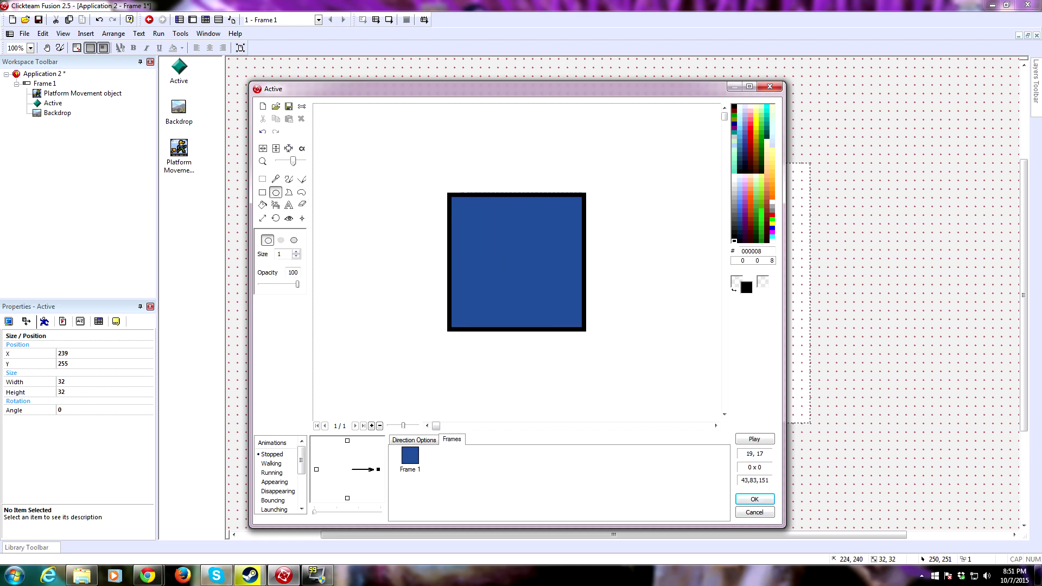
pyautogui.moveTo(473, 223)
pyautogui.mouseDown()
pyautogui.moveTo(507, 272)
pyautogui.moveTo(508, 262)
pyautogui.mouseUp()
pyautogui.moveTo(525, 223)
pyautogui.mouseDown()
pyautogui.moveTo(573, 267)
pyautogui.moveTo(560, 258)
pyautogui.mouseUp()
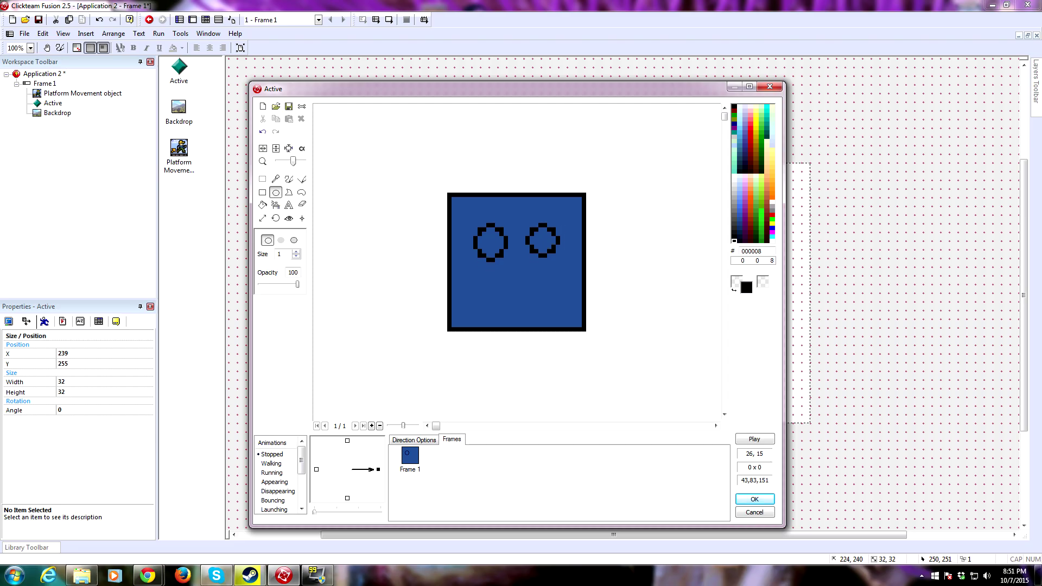
pyautogui.click(262, 204)
pyautogui.click(490, 242)
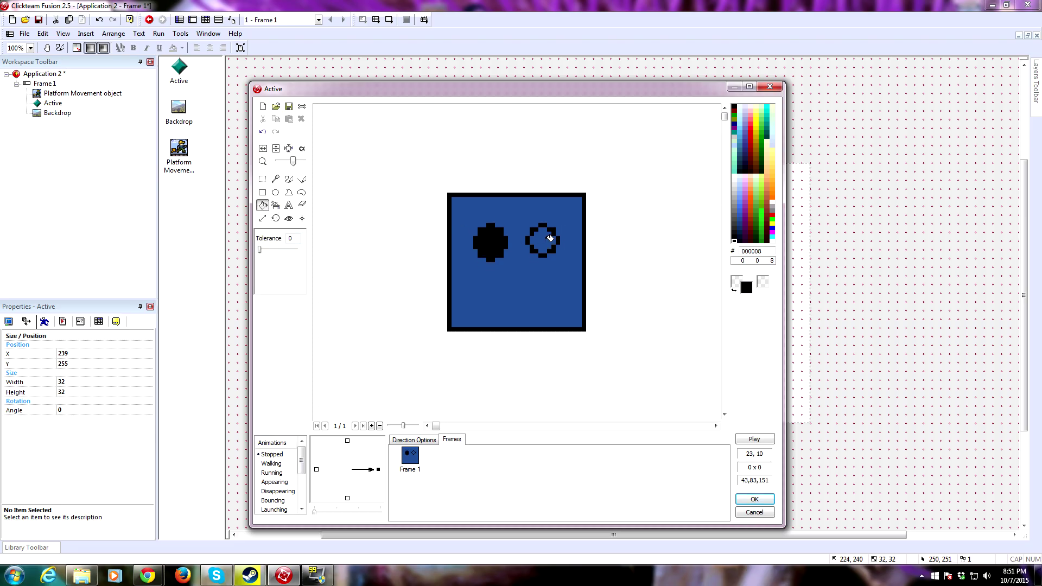
pyautogui.click(543, 240)
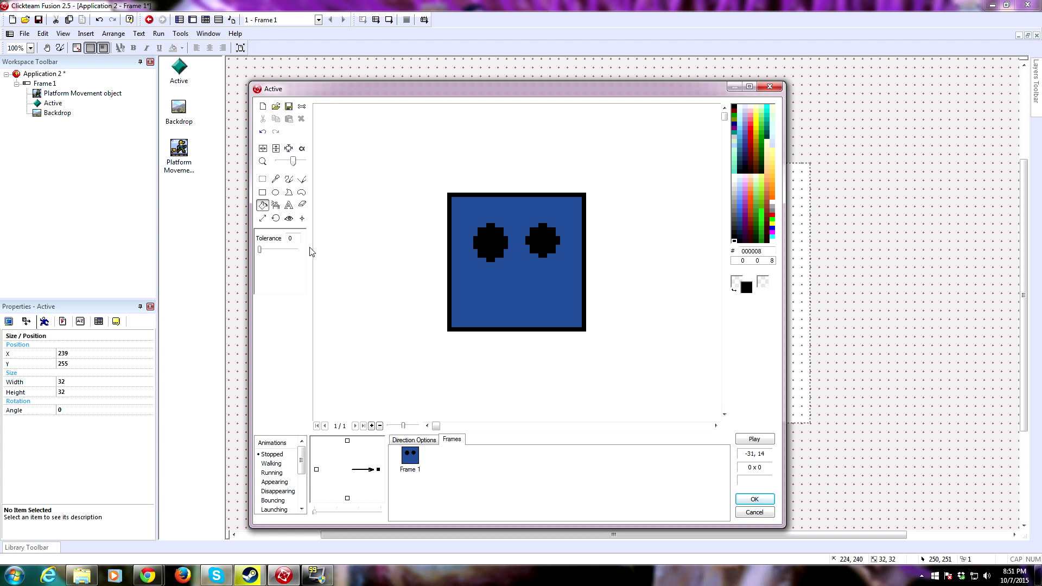
# - Draw an open smiling mouth below the eyes, with a straight top line and freehand curved underside, and fill it with 000008
pyautogui.click(302, 179)
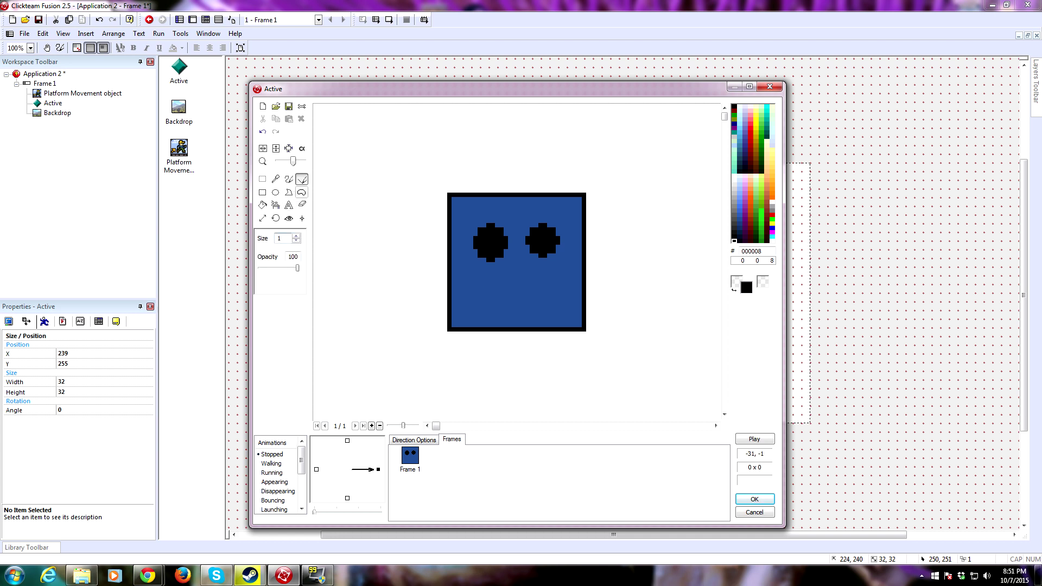
pyautogui.moveTo(469, 282); pyautogui.dragTo(569, 281)
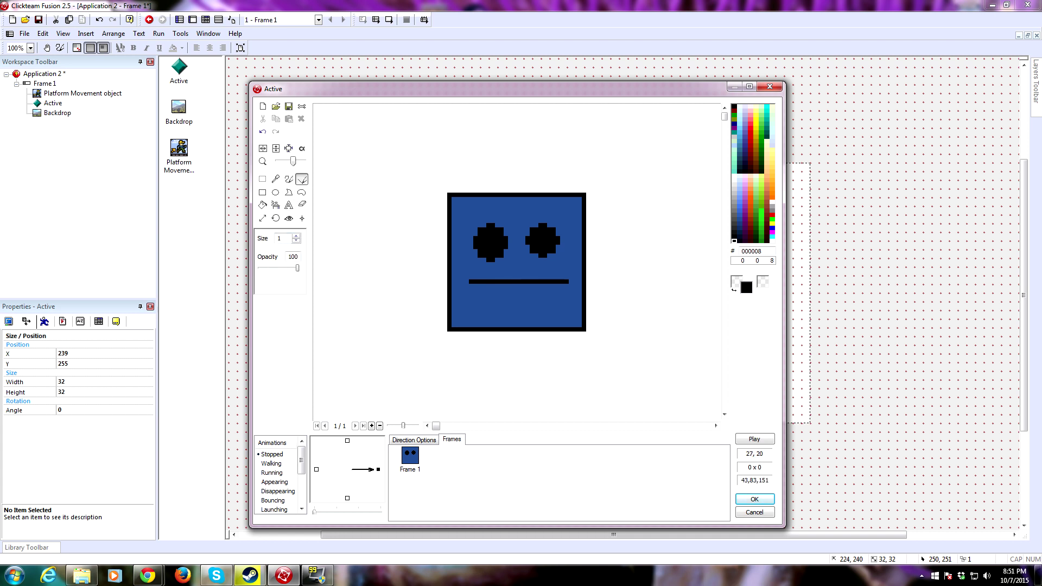
pyautogui.click(289, 179)
pyautogui.moveTo(470, 283)
pyautogui.mouseDown()
pyautogui.moveTo(480, 297)
pyautogui.moveTo(540, 312)
pyautogui.moveTo(568, 293)
pyautogui.mouseUp()
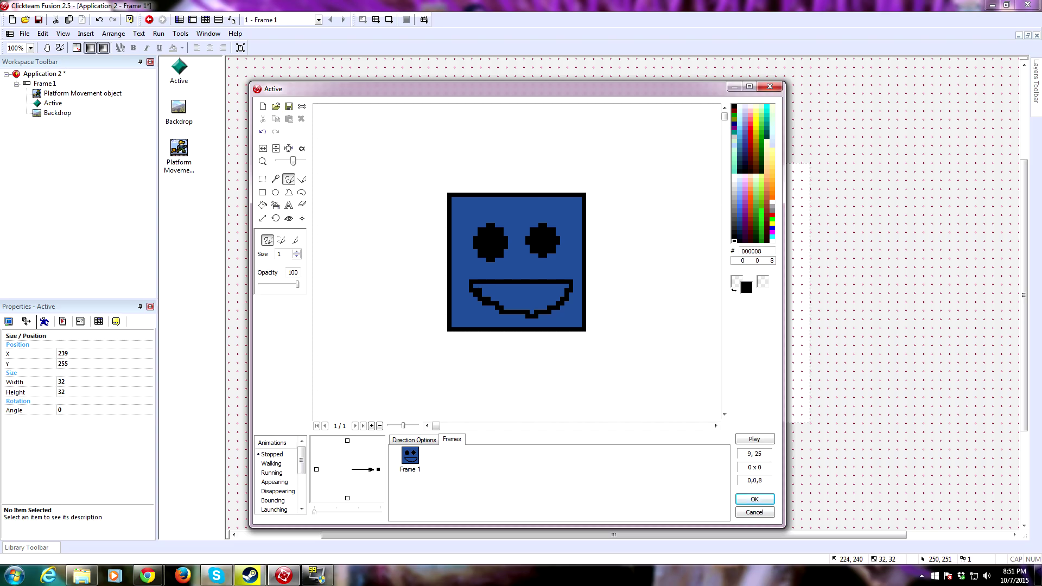
pyautogui.click(263, 206)
pyautogui.click(541, 305)
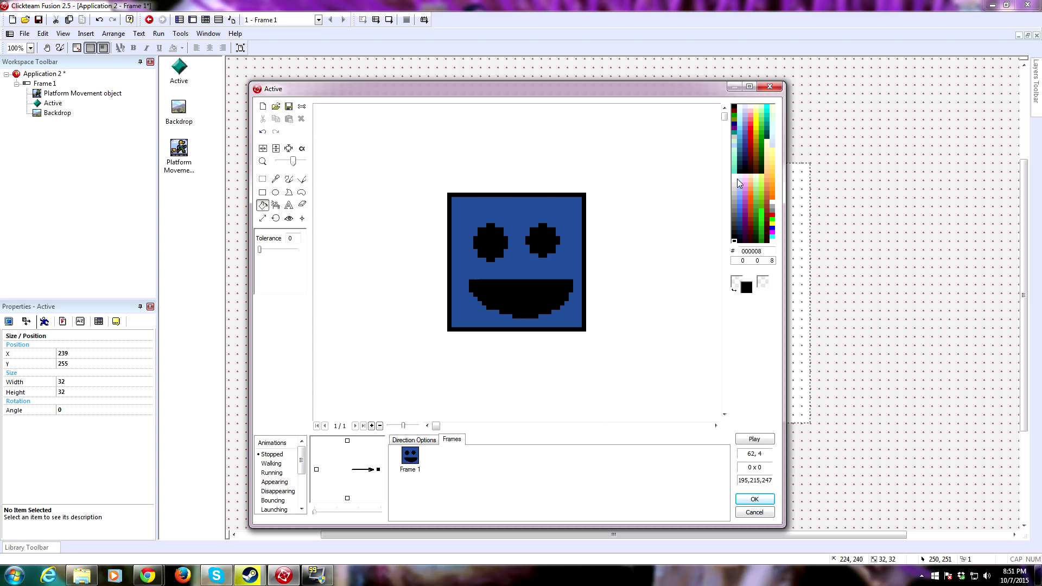
# - Paint a small white FFFFFE highlight in the upper-left part of each eye with the freehand tool
pyautogui.click(734, 176)
pyautogui.click(289, 179)
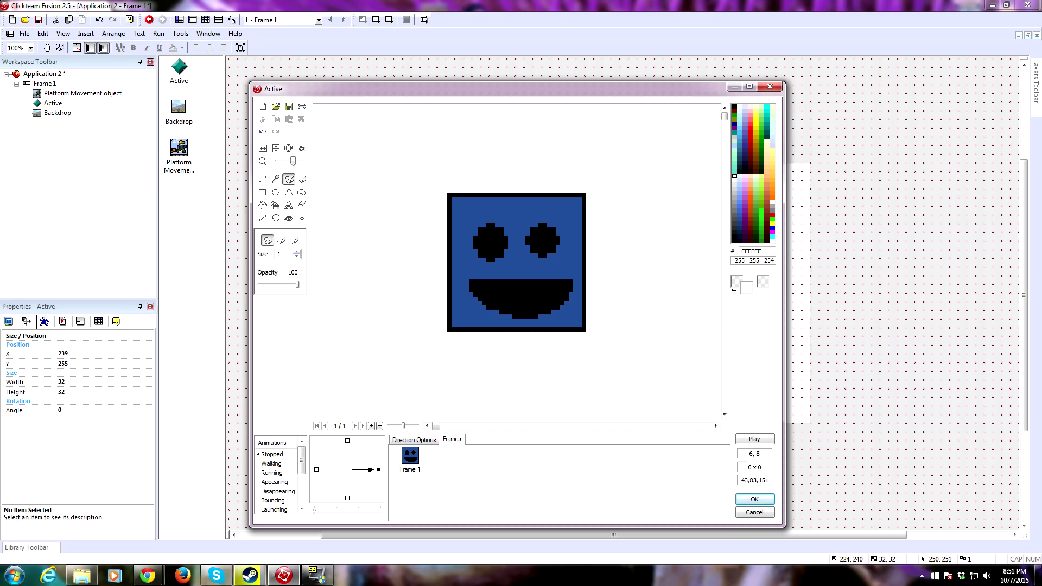
pyautogui.click(484, 230)
pyautogui.click(536, 230)
# - Paint a dark red B30000 tongue in the lower part of the mouth and accept the edited Active image
pyautogui.click(751, 147)
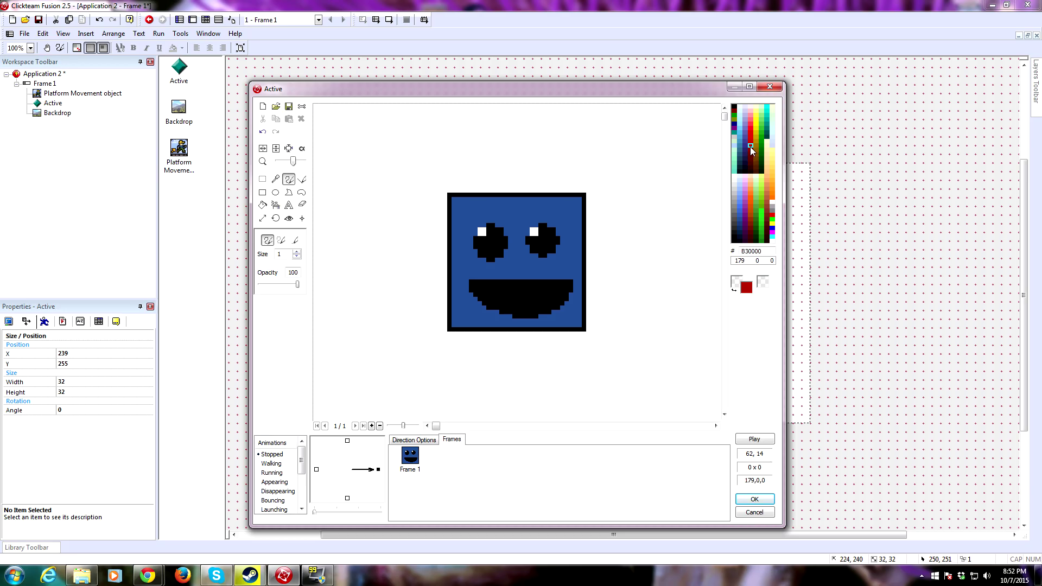
pyautogui.moveTo(501, 308); pyautogui.dragTo(519, 307)
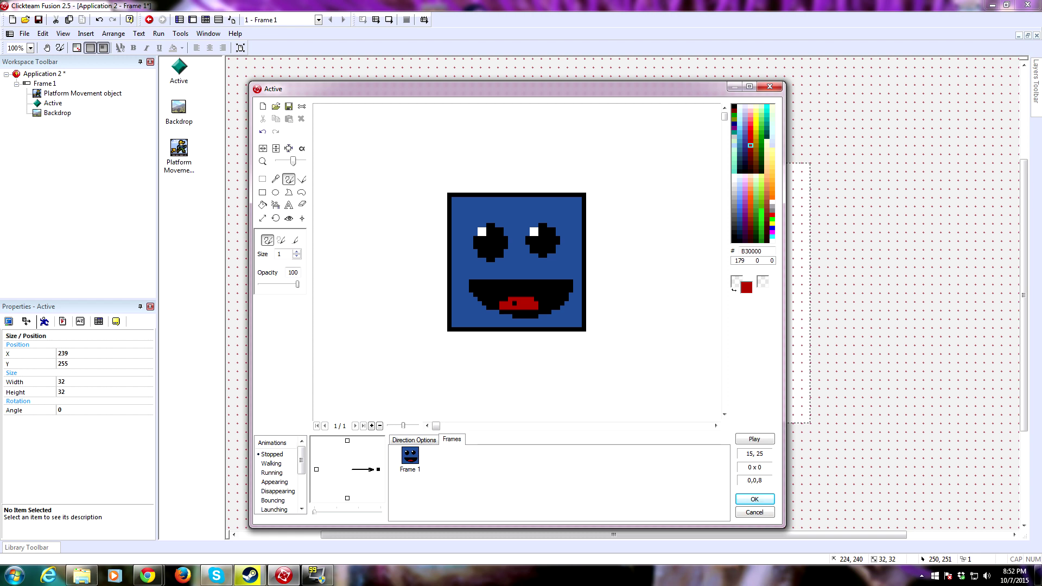
pyautogui.click(754, 498)
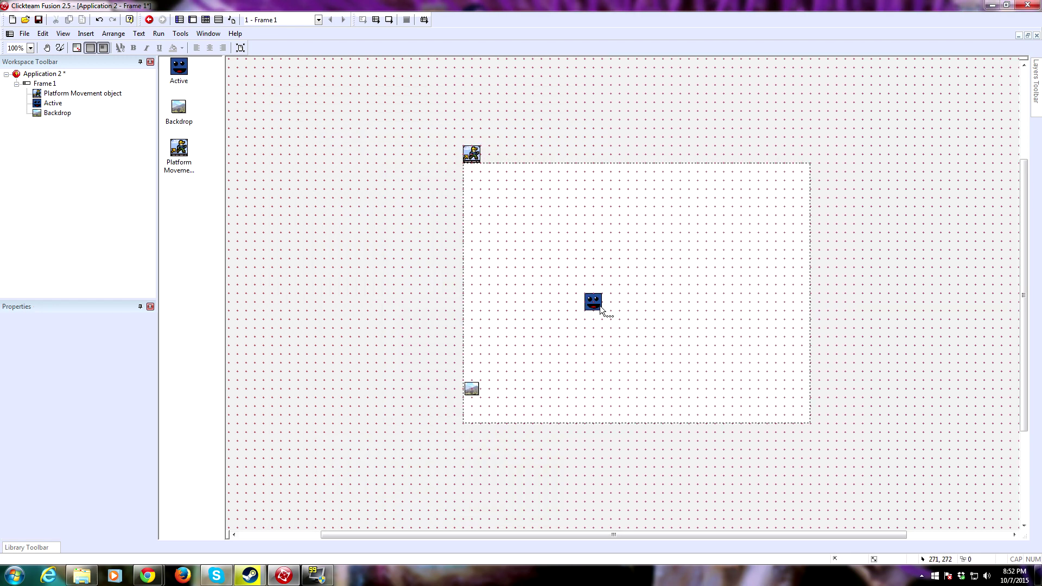
# - Move the Active object to X 303, Y 287 and rename it Player_Object
pyautogui.moveTo(599, 304); pyautogui.dragTo(629, 322)
pyautogui.click(621, 316)
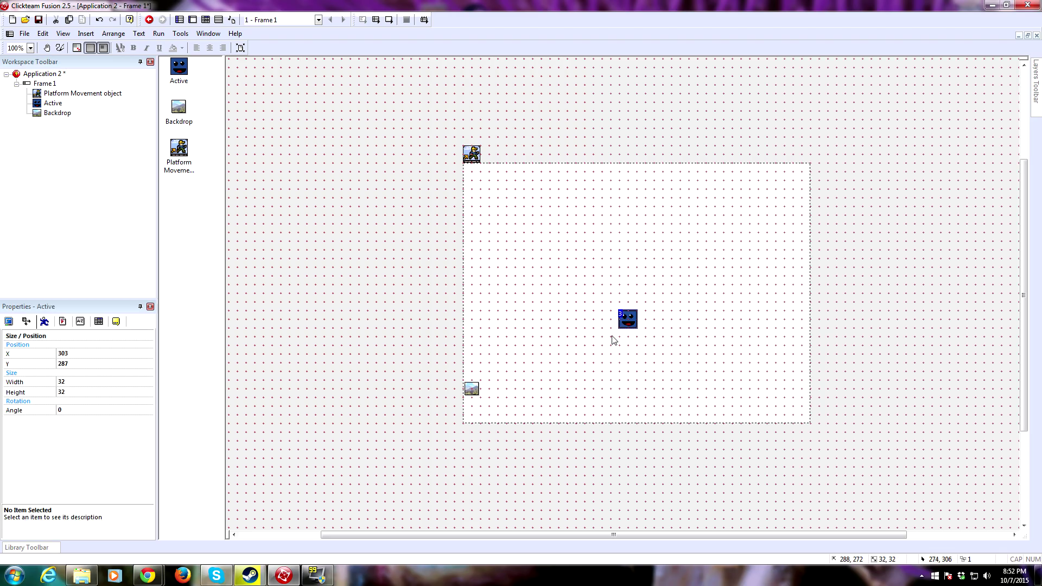
pyautogui.click(115, 321)
pyautogui.click(115, 346)
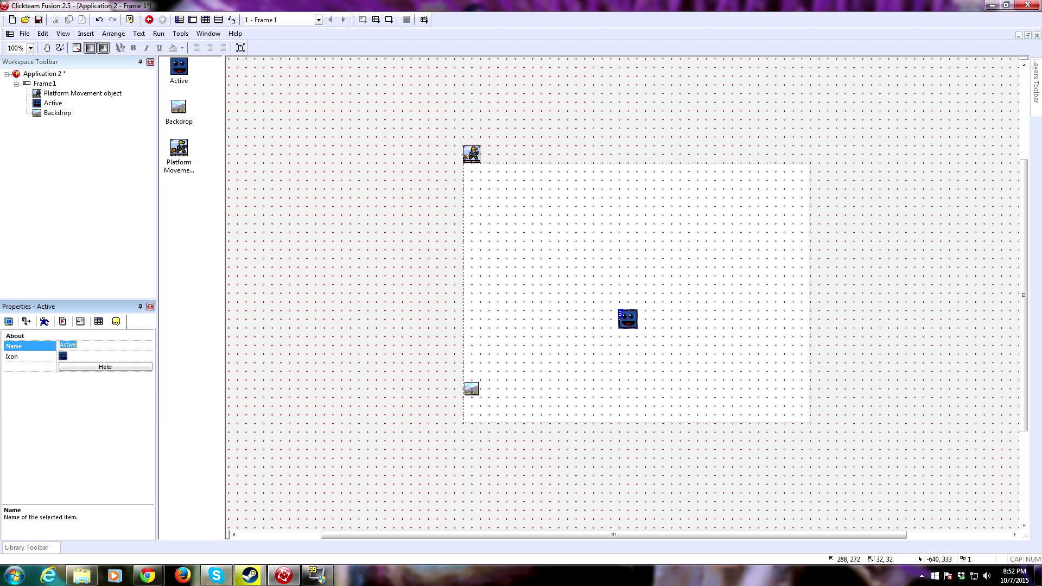
pyautogui.write('Player_Object')
pyautogui.press('Return')
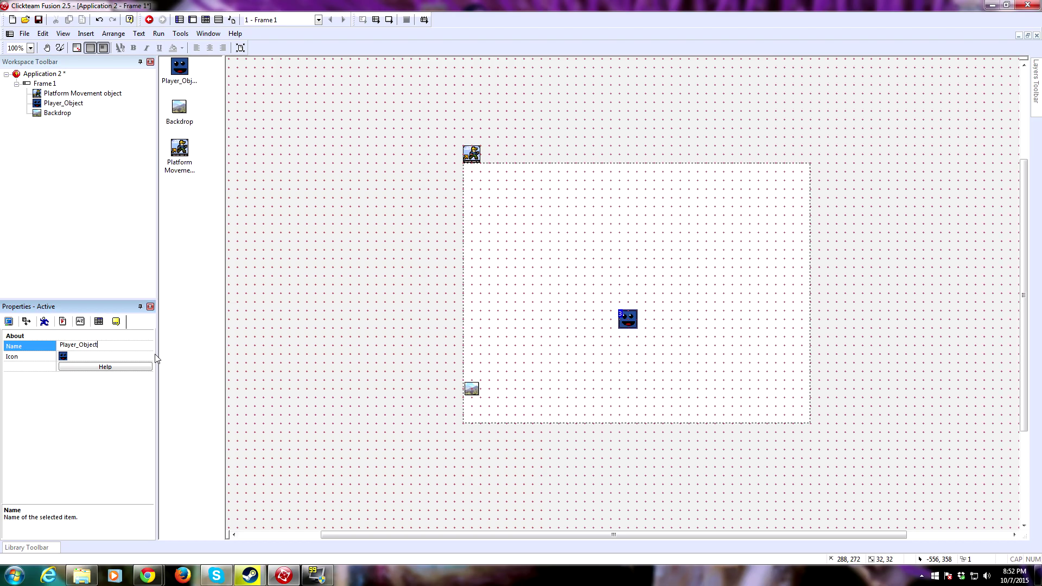
pyautogui.click(386, 382)
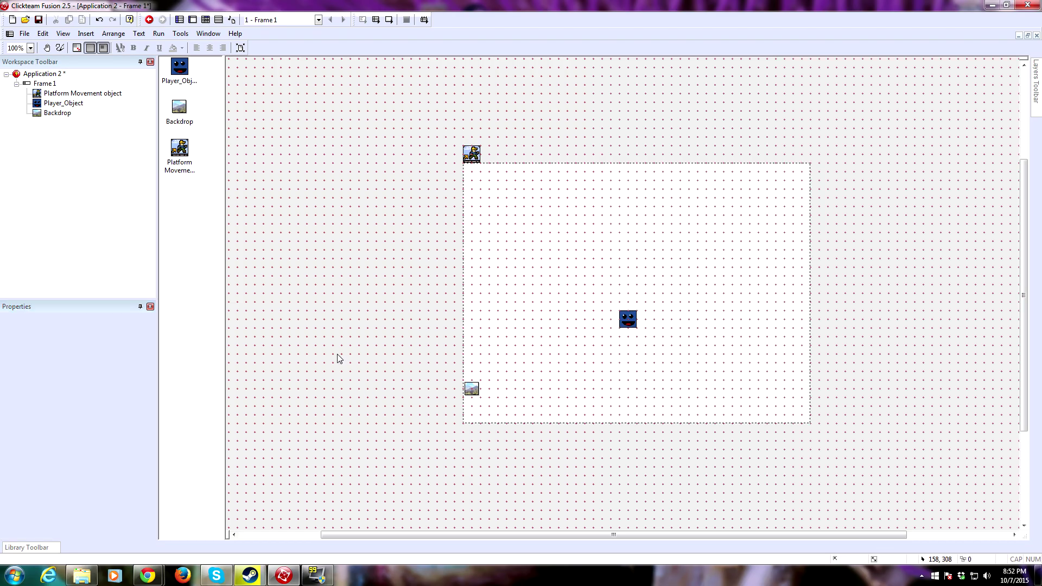
# - Clear the Backdrop's default landscape picture and fill the whole canvas with reddish brown 974B33
pyautogui.doubleClick(472, 389)
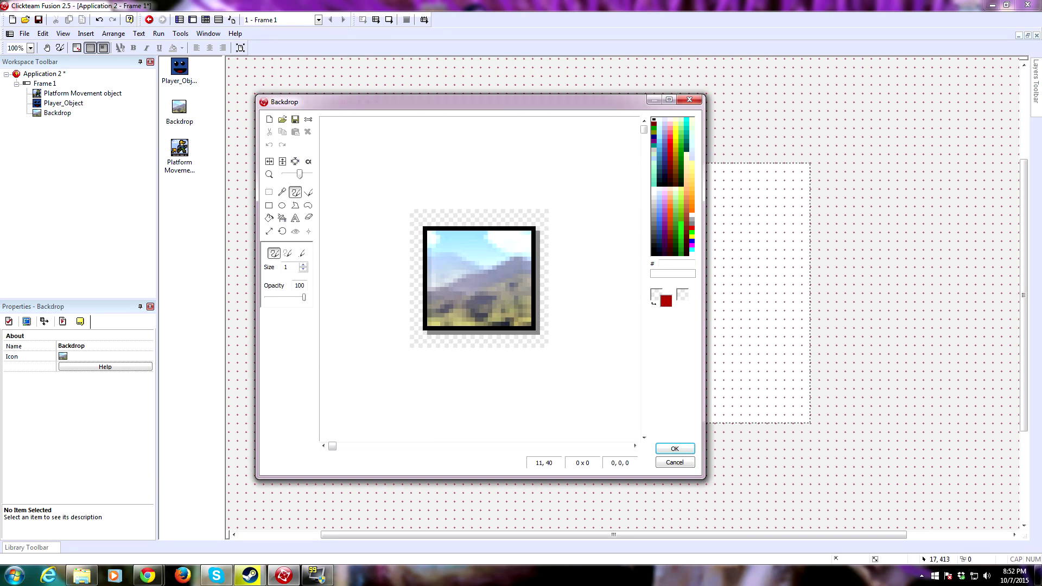
pyautogui.press('Delete')
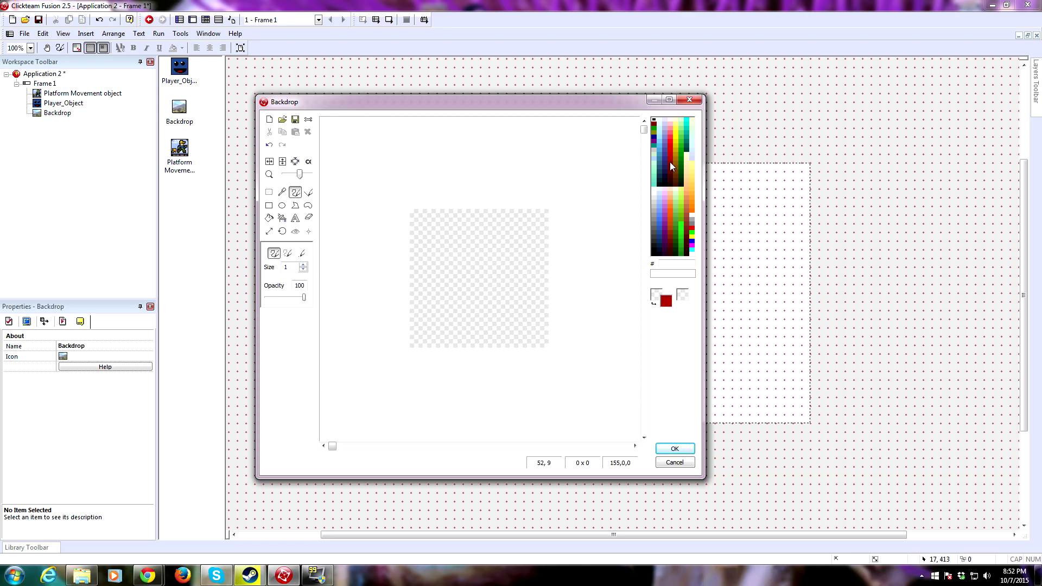
pyautogui.click(688, 227)
pyautogui.click(269, 218)
pyautogui.click(535, 296)
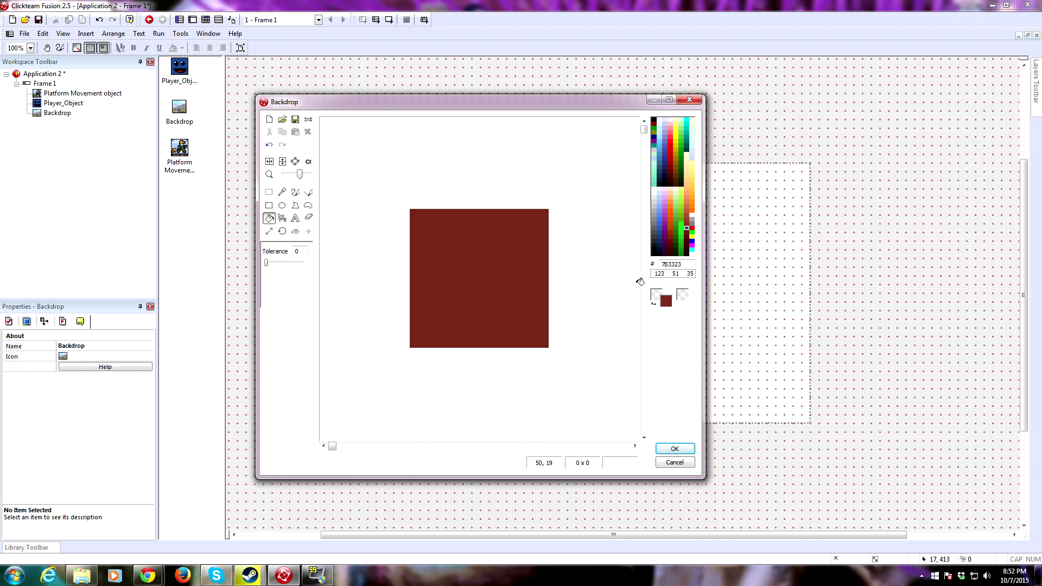
pyautogui.click(688, 220)
pyautogui.click(530, 272)
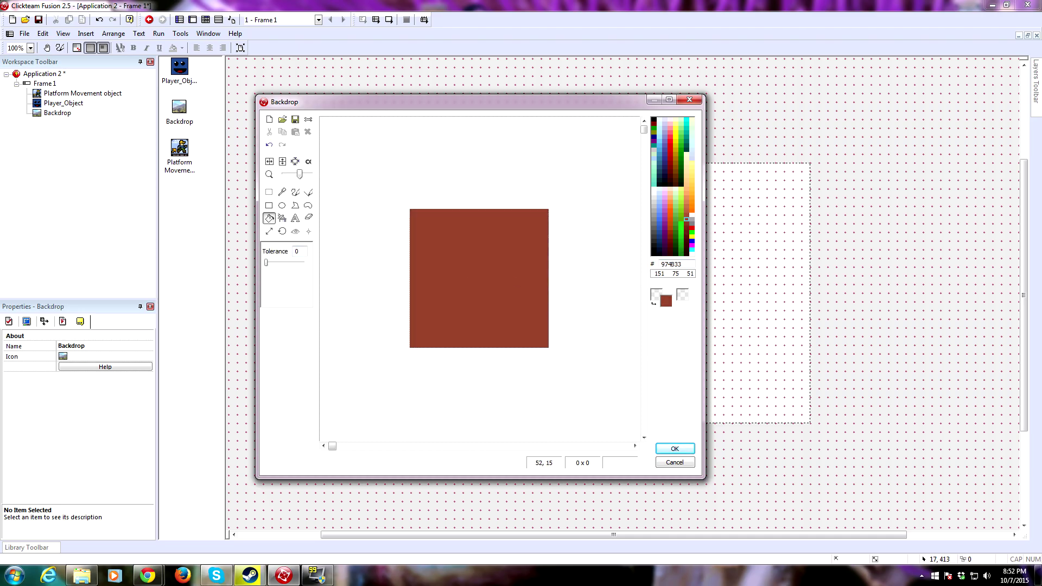
# - Shade the brown block's edges with 1-pixel lines: dark 4F1713 on the left and bottom, light C3734B on the top and right
pyautogui.click(686, 241)
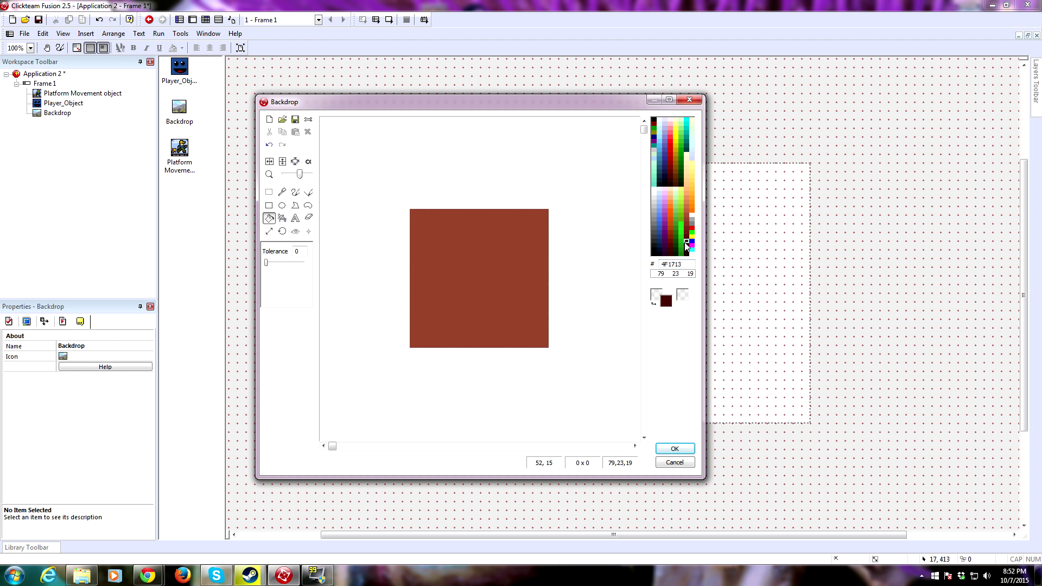
pyautogui.click(308, 192)
pyautogui.moveTo(412, 211); pyautogui.dragTo(550, 345)
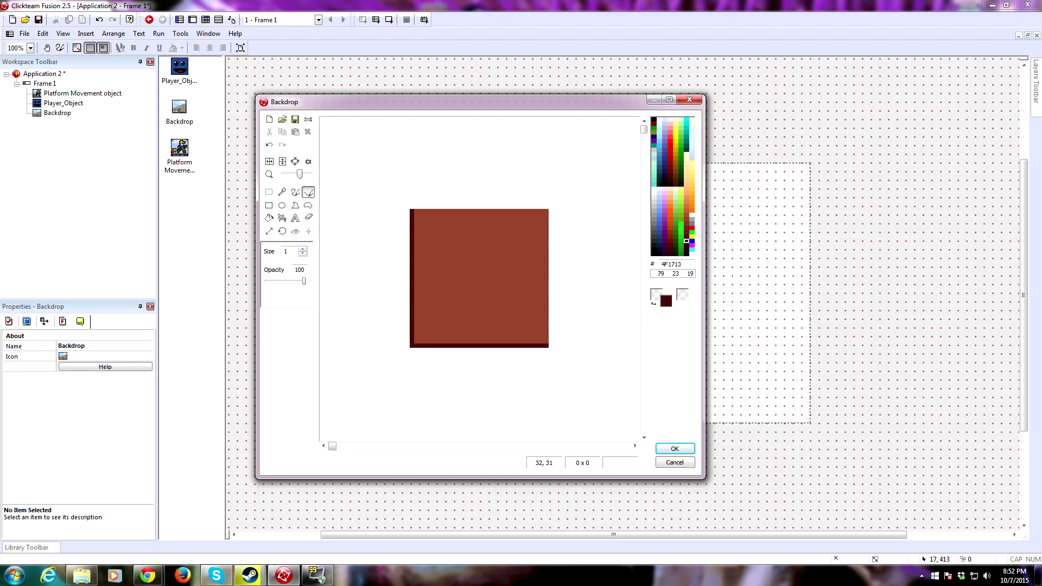
pyautogui.click(687, 206)
pyautogui.moveTo(414, 211)
pyautogui.mouseDown()
pyautogui.moveTo(542, 211)
pyautogui.moveTo(546, 341)
pyautogui.mouseUp()
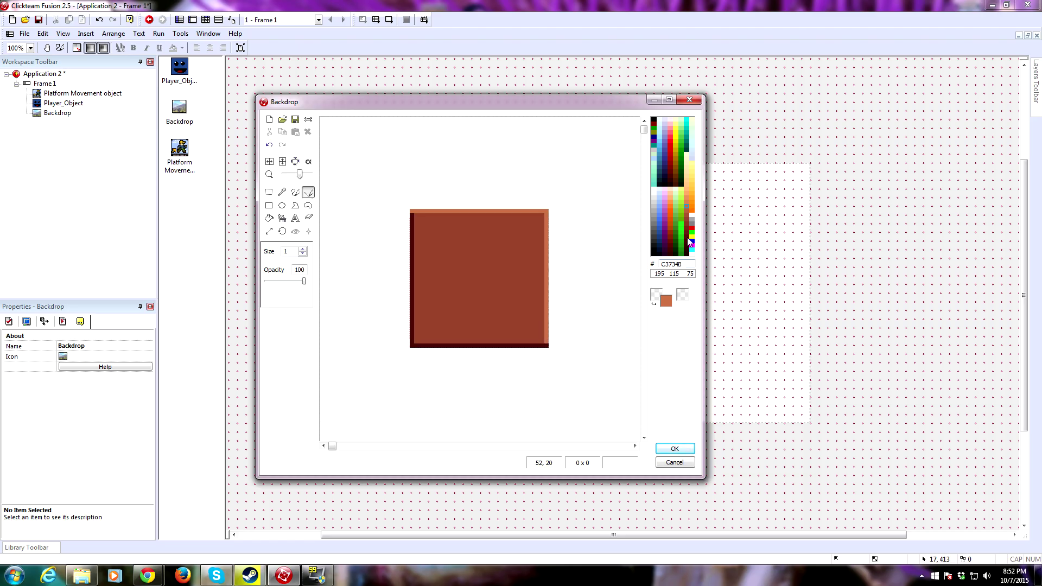
# - Scatter several small filled rectangles in lighter brown A7573B across the block as brick texture
pyautogui.click(686, 215)
pyautogui.click(268, 205)
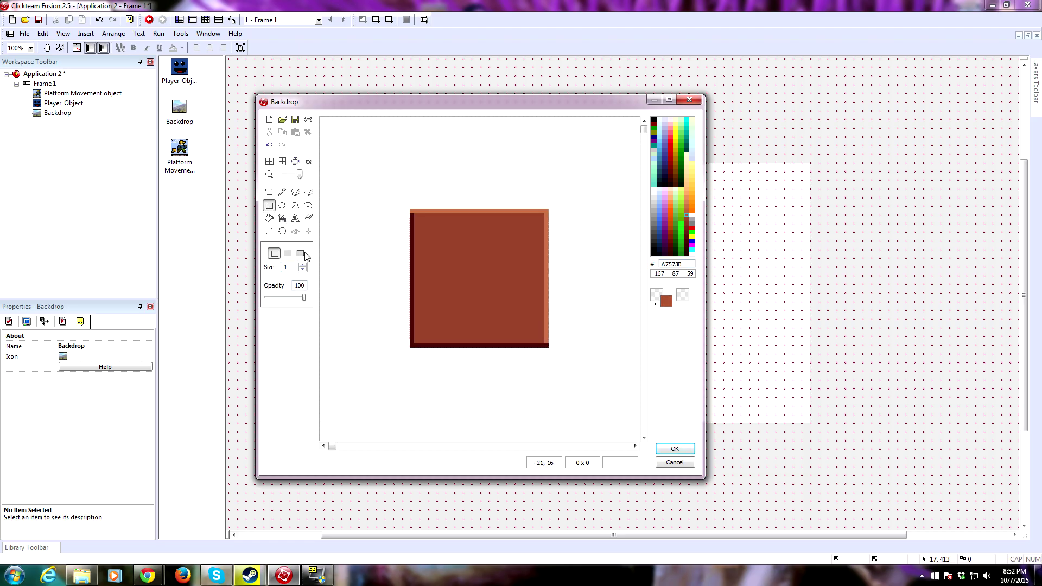
pyautogui.click(287, 253)
pyautogui.moveTo(436, 231)
pyautogui.mouseDown()
pyautogui.moveTo(475, 248)
pyautogui.moveTo(522, 296)
pyautogui.mouseUp()
pyautogui.moveTo(427, 313); pyautogui.dragTo(457, 330)
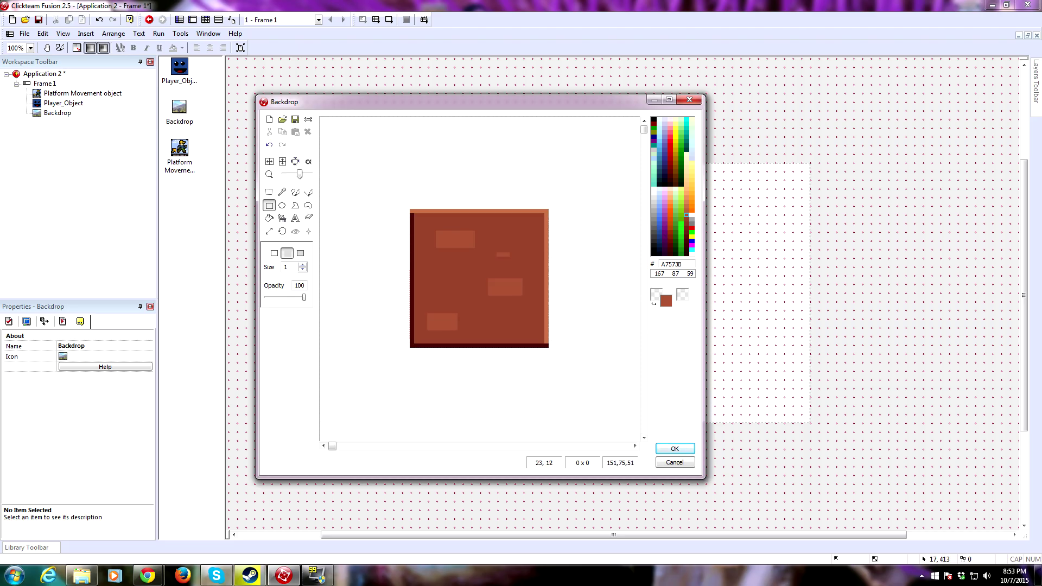
pyautogui.moveTo(510, 256); pyautogui.dragTo(536, 266)
pyautogui.moveTo(436, 278); pyautogui.dragTo(510, 313)
# - Add several small filled rectangles in darker red-brown 7B3323 between the light ones and accept the Backdrop image
pyautogui.click(686, 227)
pyautogui.moveTo(470, 265); pyautogui.dragTo(501, 283)
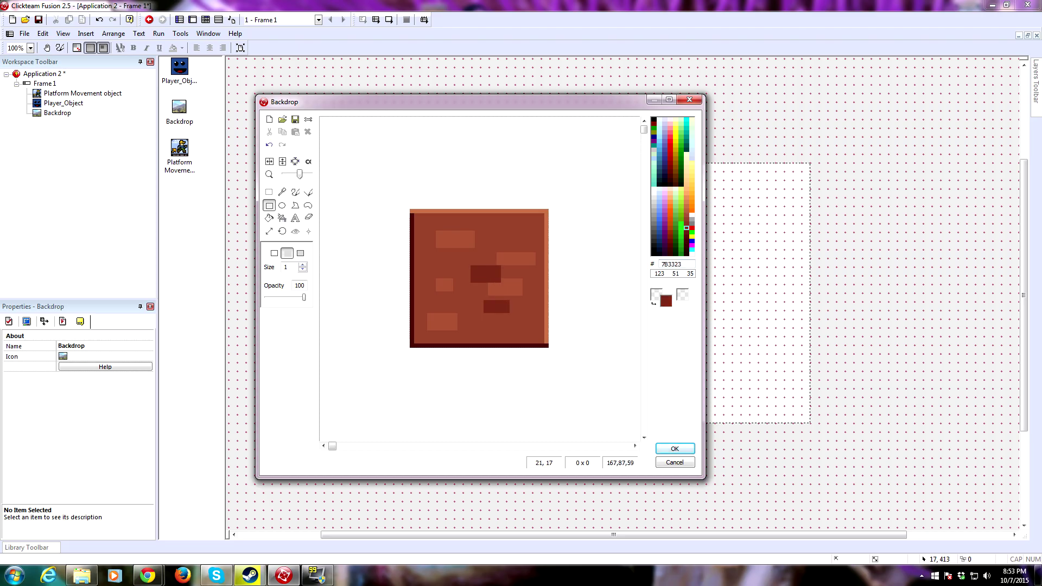
pyautogui.moveTo(431, 252); pyautogui.dragTo(453, 270)
pyautogui.moveTo(501, 227); pyautogui.dragTo(542, 244)
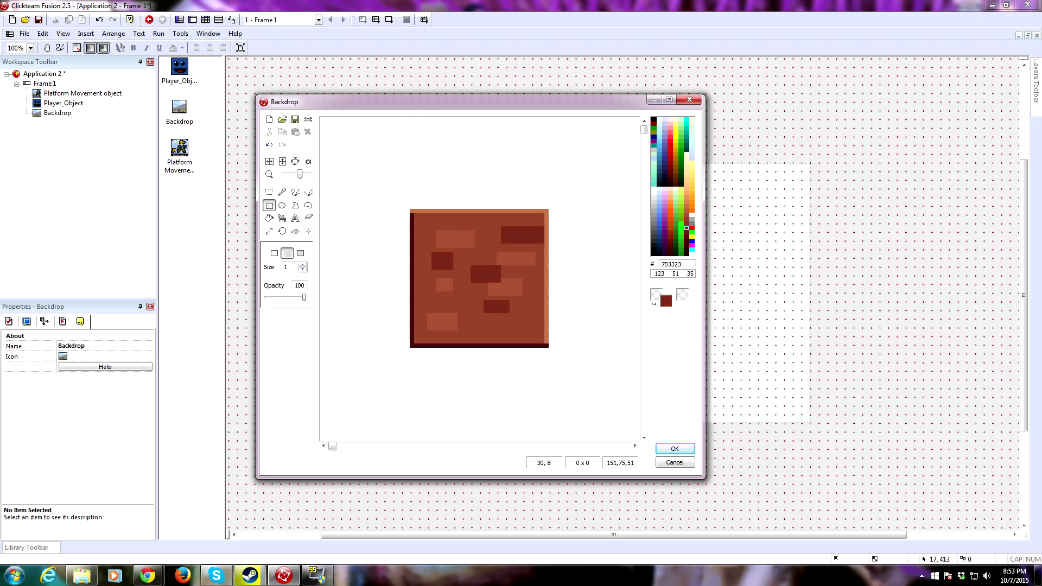
pyautogui.moveTo(471, 322)
pyautogui.mouseDown()
pyautogui.moveTo(505, 334)
pyautogui.moveTo(540, 326)
pyautogui.mouseUp()
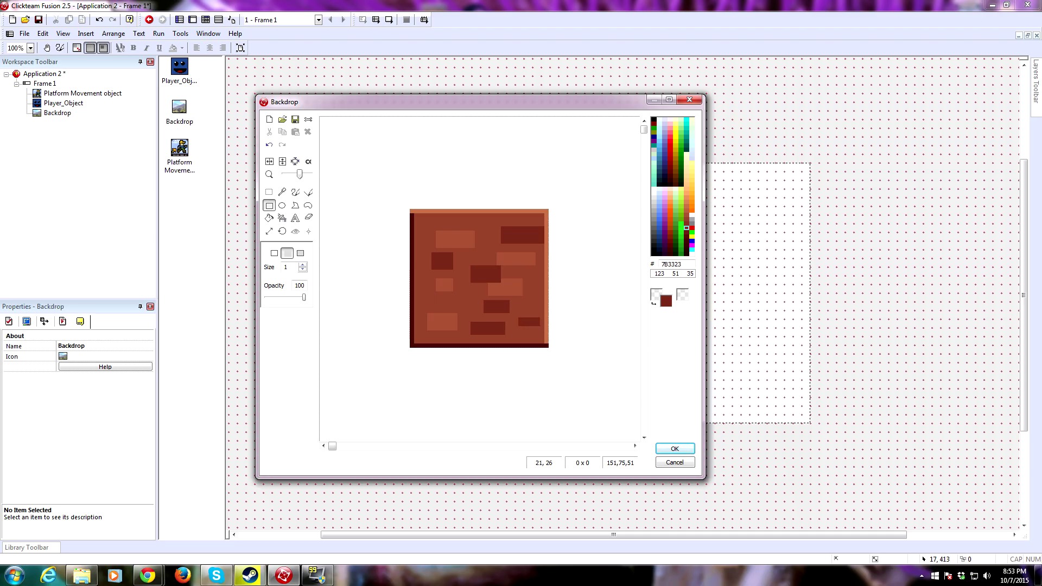
pyautogui.click(673, 447)
# - Move the brick Backdrop down into the frame's lower-left corner at X 0, Y 448
pyautogui.moveTo(472, 388); pyautogui.dragTo(471, 414)
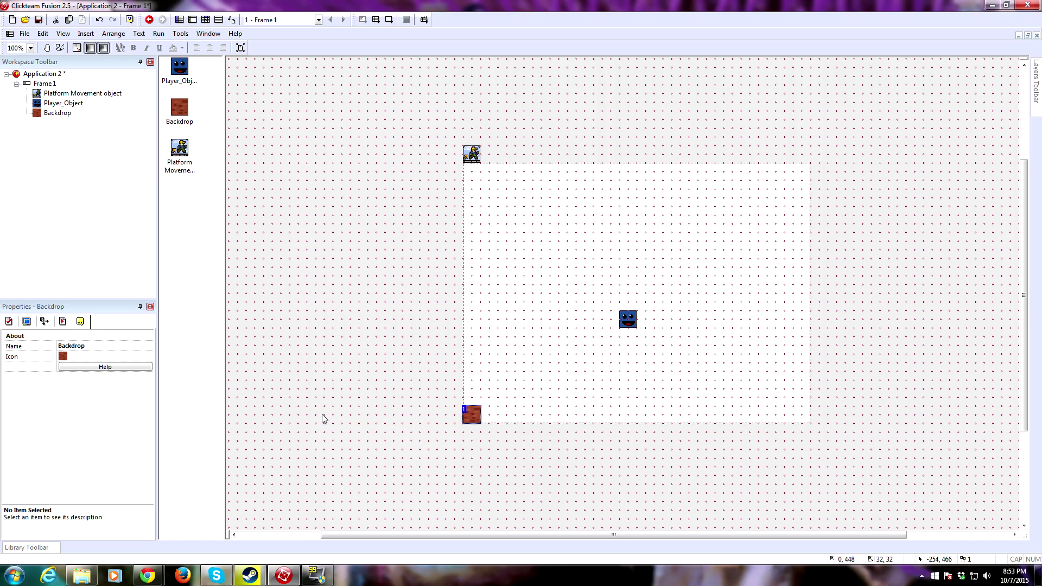
# - Try to place extra Backdrop bricks beside the corner brick in Paint mode, and remove the extra bricks
pyautogui.click(60, 49)
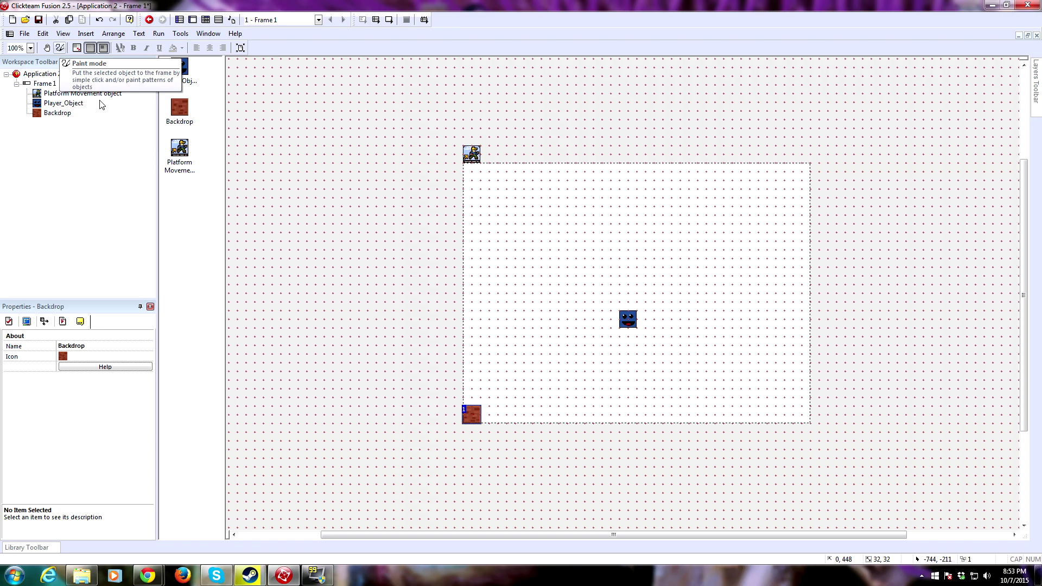
pyautogui.click(65, 51)
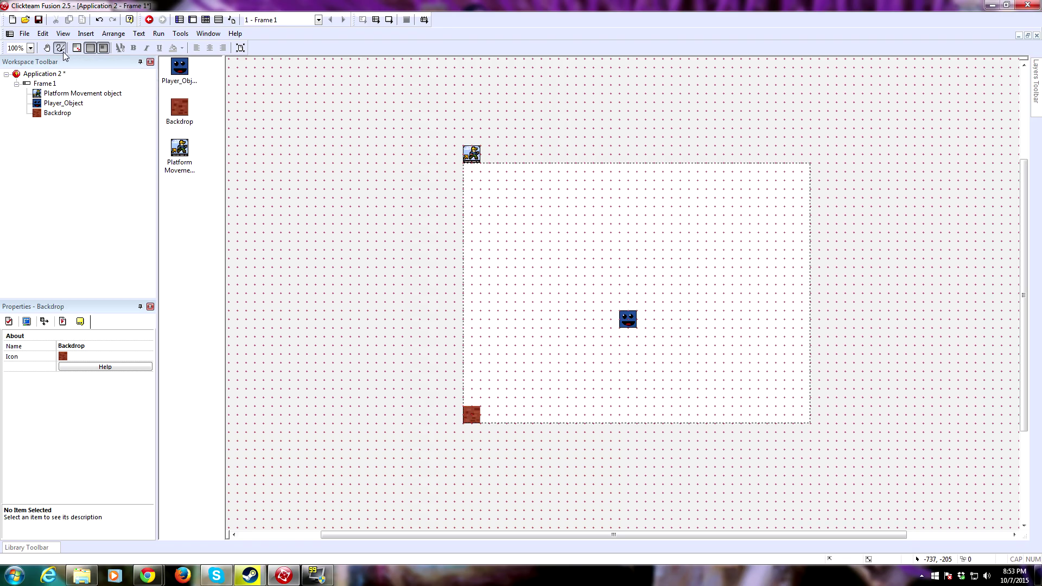
pyautogui.click(207, 125)
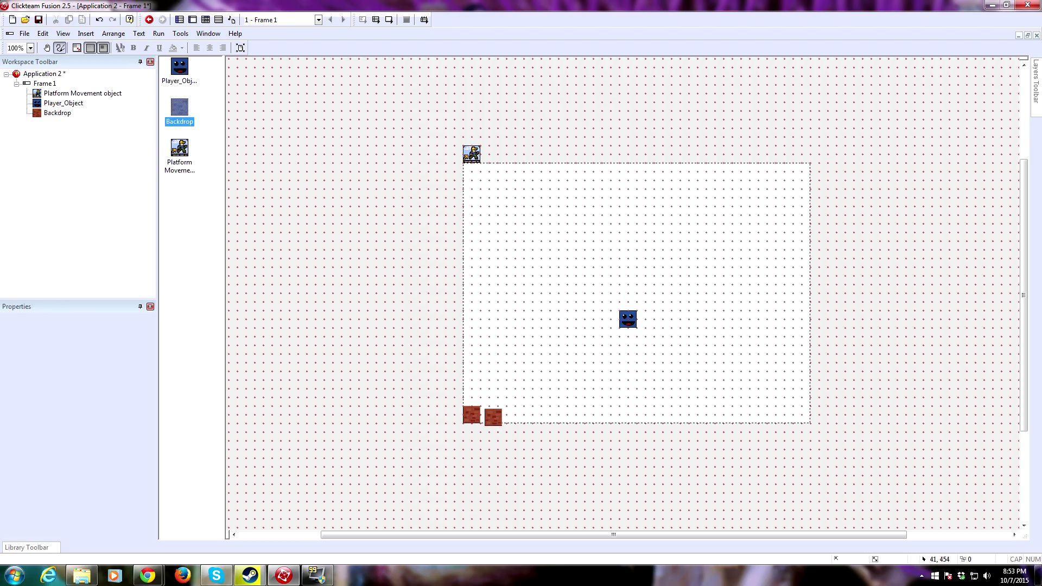
pyautogui.click(483, 408)
pyautogui.moveTo(482, 408)
pyautogui.mouseDown()
pyautogui.moveTo(798, 417)
pyautogui.moveTo(795, 450)
pyautogui.moveTo(734, 396)
pyautogui.moveTo(555, 376)
pyautogui.moveTo(479, 382)
pyautogui.mouseUp()
pyautogui.press('Escape')
pyautogui.press('Delete')
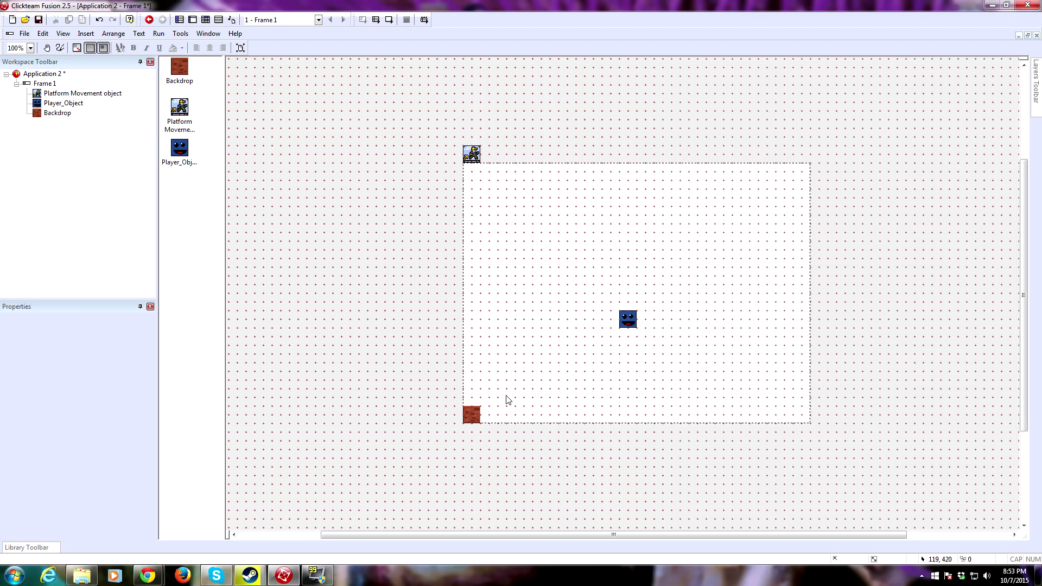
# - Check the corner brick's size and set the frame's grid to 32 wide and 32 high
pyautogui.click(472, 417)
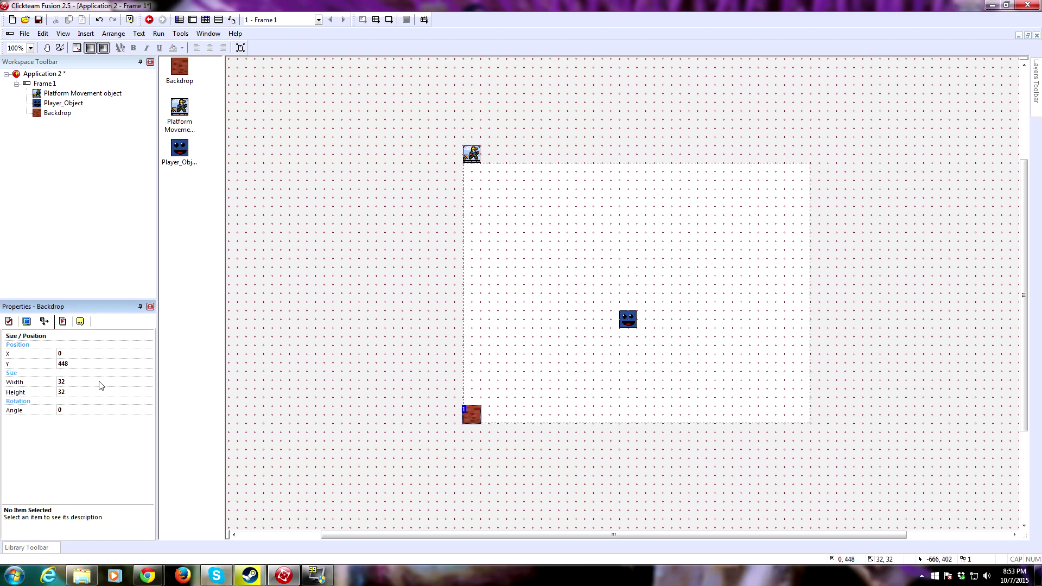
pyautogui.click(115, 382)
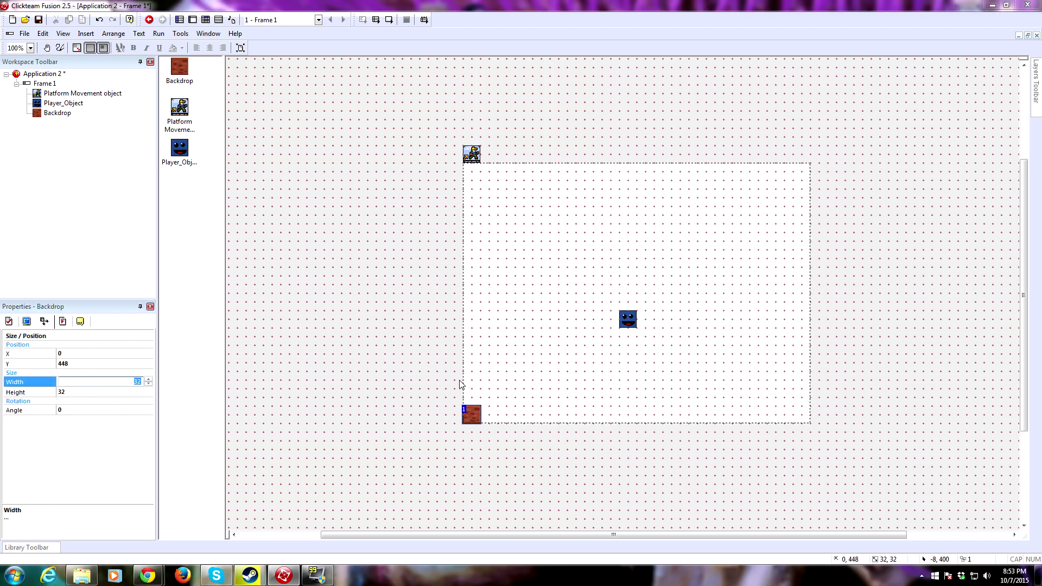
pyautogui.click(396, 368)
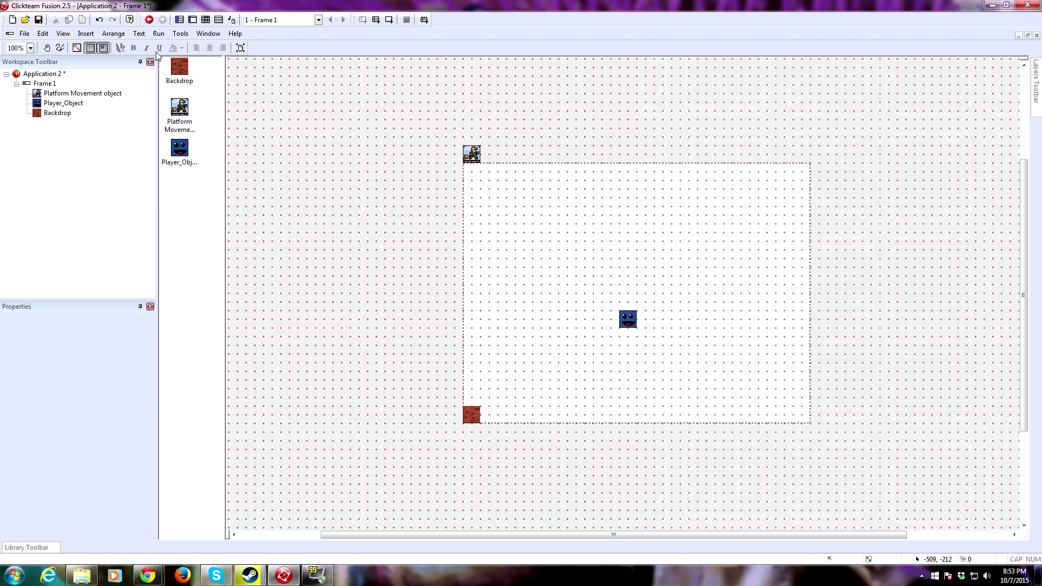
pyautogui.click(76, 47)
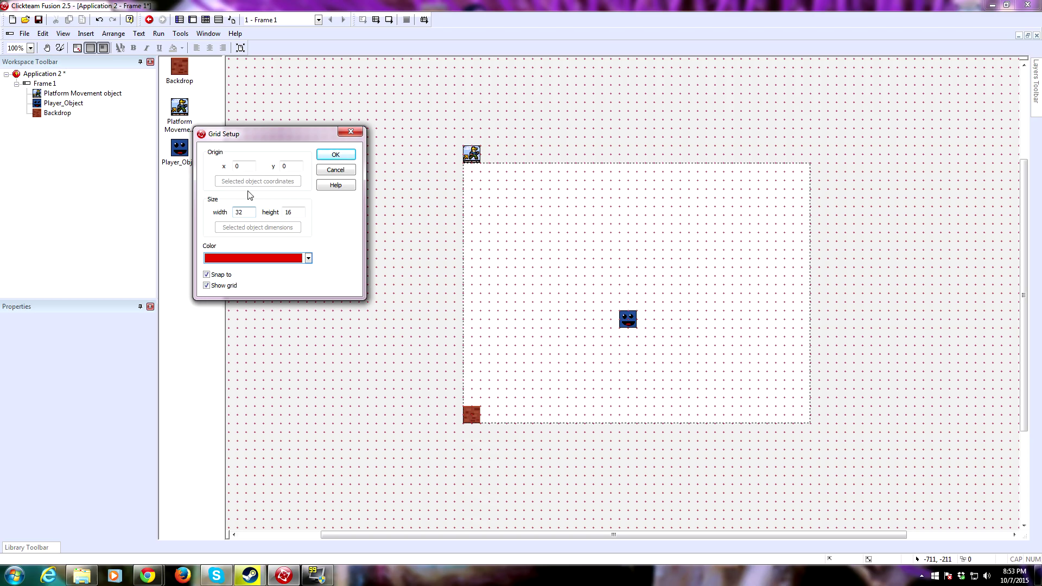
pyautogui.press('Tab')
pyautogui.write('32')
pyautogui.press('Return')
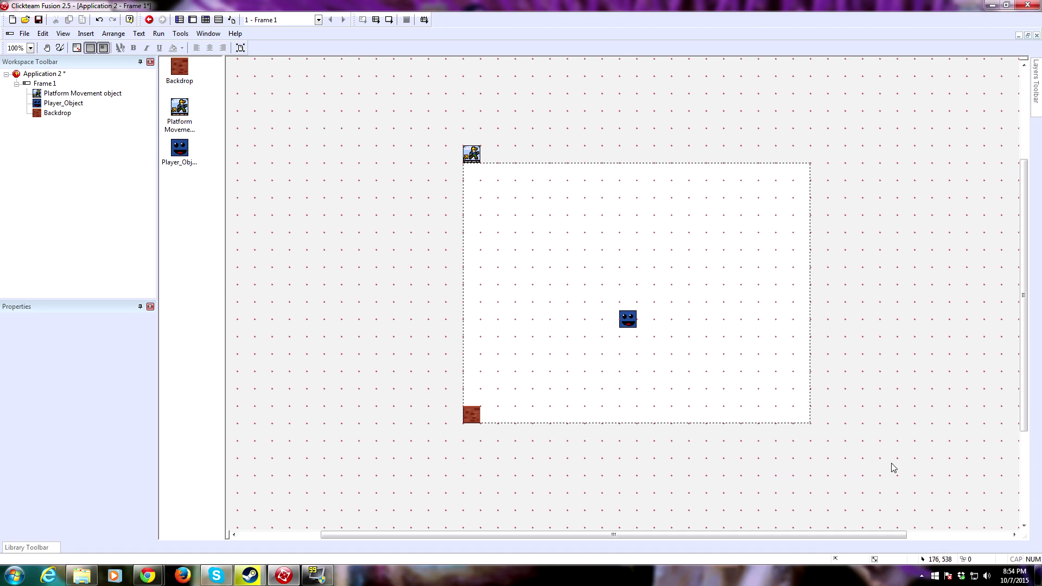
# - Paint Backdrop bricks around the whole frame border, as two mid-height side ledges, and as a two-tier mound on the floor's centre
pyautogui.click(471, 415)
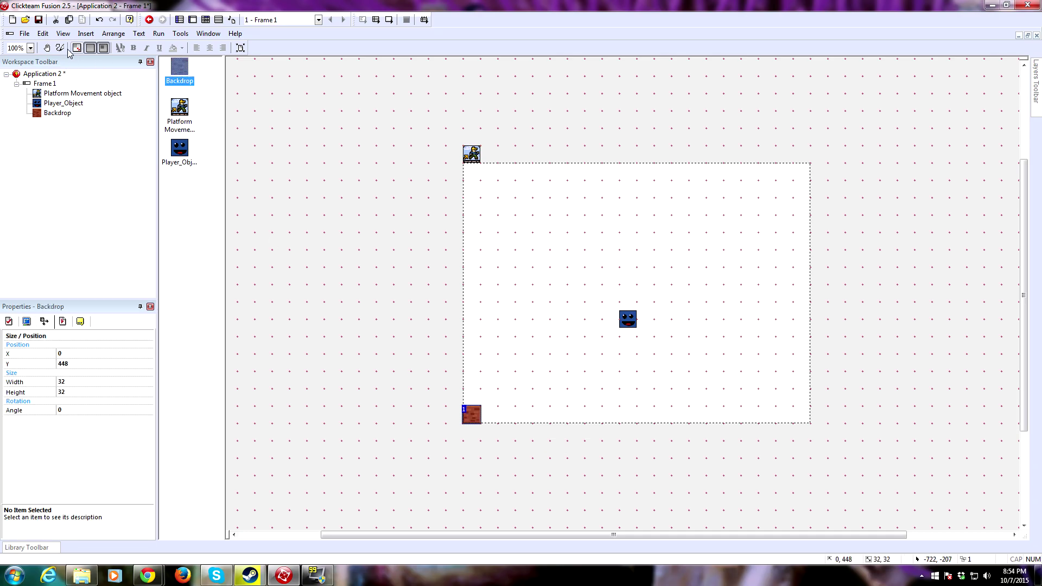
pyautogui.moveTo(179, 68)
pyautogui.mouseDown()
pyautogui.moveTo(183, 150)
pyautogui.moveTo(696, 520)
pyautogui.moveTo(503, 421)
pyautogui.moveTo(772, 421)
pyautogui.moveTo(489, 360)
pyautogui.moveTo(468, 390)
pyautogui.moveTo(468, 166)
pyautogui.moveTo(794, 164)
pyautogui.moveTo(792, 380)
pyautogui.moveTo(779, 384)
pyautogui.moveTo(707, 284)
pyautogui.moveTo(760, 285)
pyautogui.mouseUp()
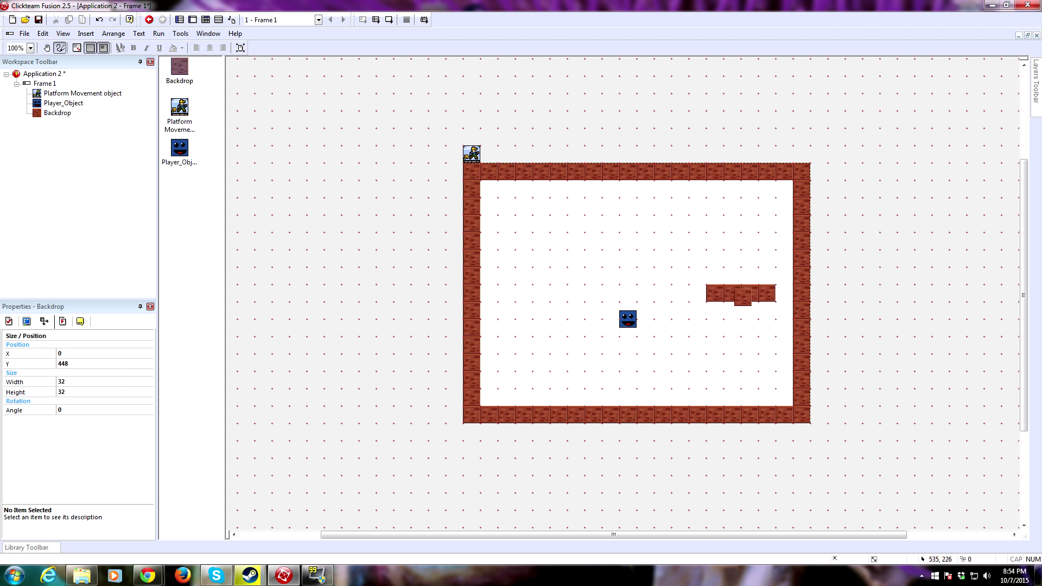
pyautogui.moveTo(519, 287)
pyautogui.mouseDown()
pyautogui.moveTo(555, 294)
pyautogui.moveTo(707, 387)
pyautogui.moveTo(797, 409)
pyautogui.moveTo(786, 302)
pyautogui.moveTo(771, 391)
pyautogui.moveTo(580, 299)
pyautogui.moveTo(609, 347)
pyautogui.moveTo(702, 393)
pyautogui.moveTo(587, 401)
pyautogui.moveTo(698, 400)
pyautogui.mouseUp()
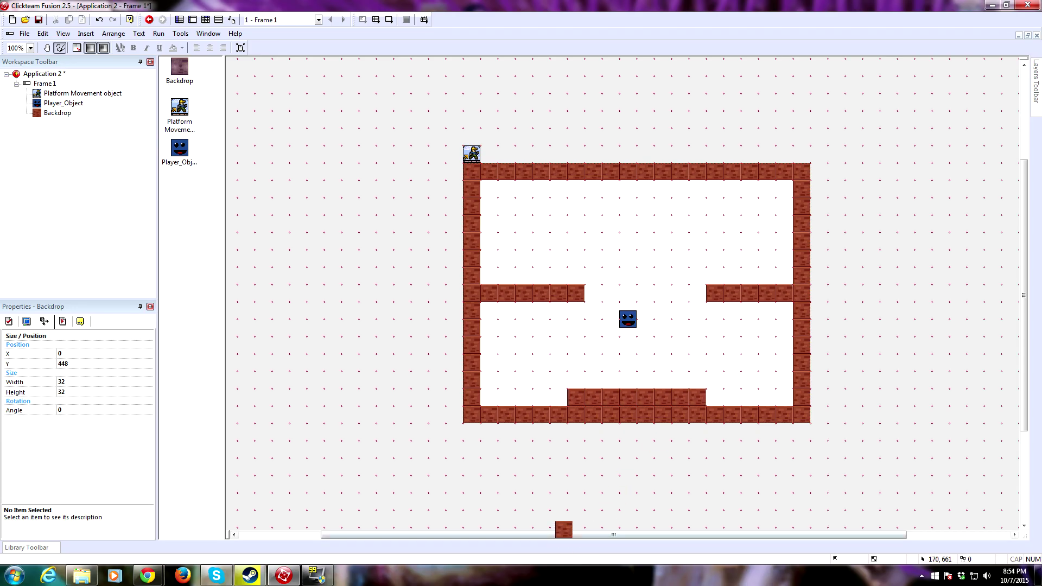
pyautogui.moveTo(611, 380)
pyautogui.mouseDown()
pyautogui.moveTo(663, 385)
pyautogui.moveTo(686, 412)
pyautogui.moveTo(710, 408)
pyautogui.moveTo(767, 443)
pyautogui.mouseUp()
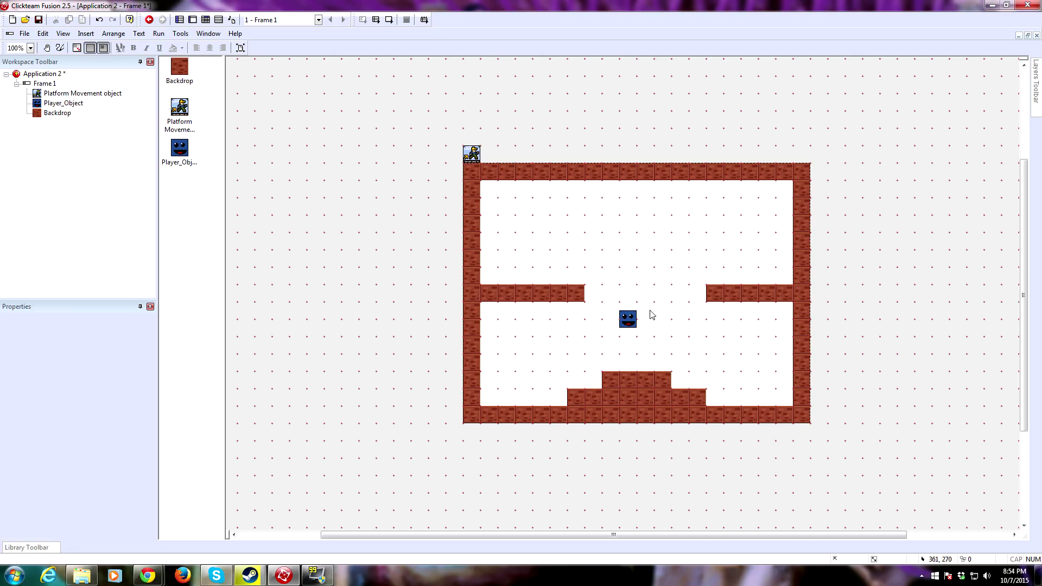
# - Set the background color of Frame 1 to black, RGB 0, 0, 0
pyautogui.click(46, 77)
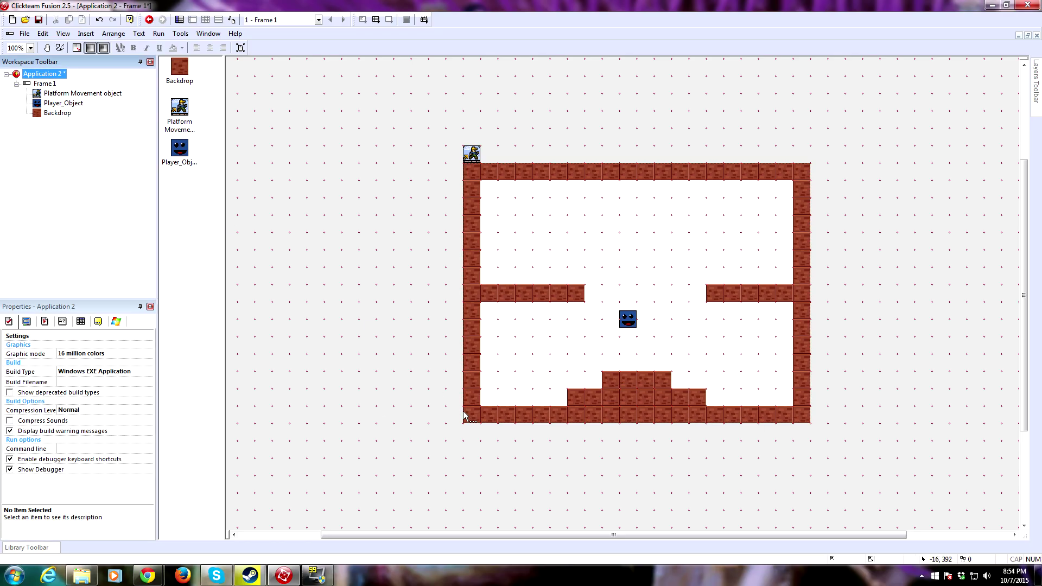
pyautogui.click(6, 324)
pyautogui.click(24, 323)
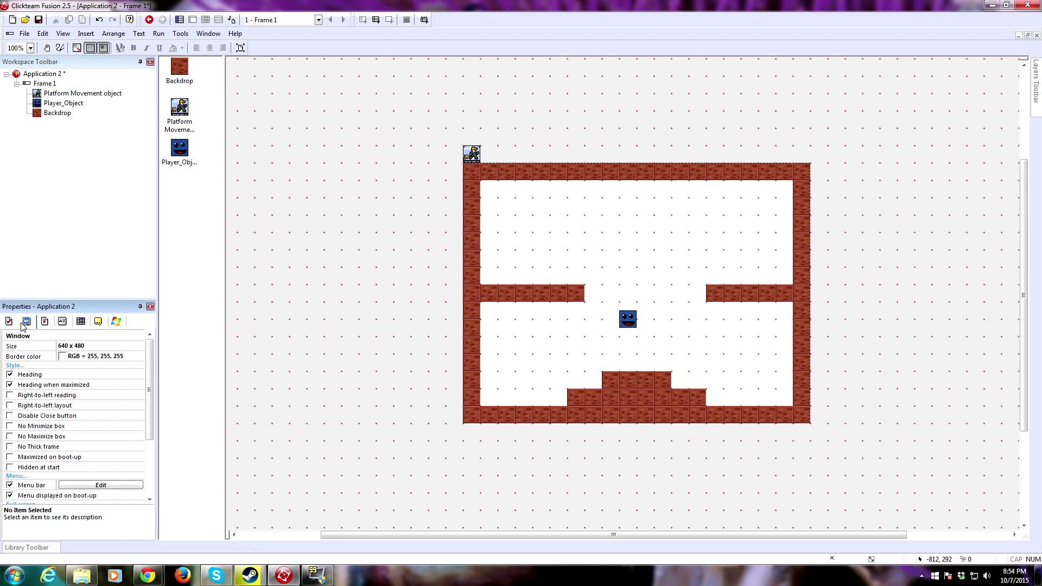
pyautogui.click(48, 84)
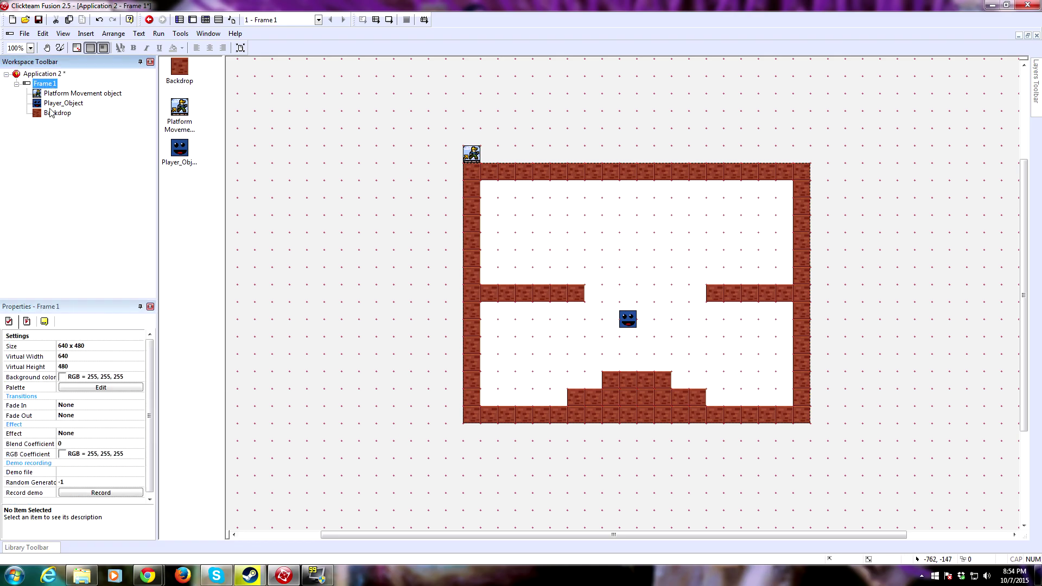
pyautogui.click(63, 378)
pyautogui.click(124, 411)
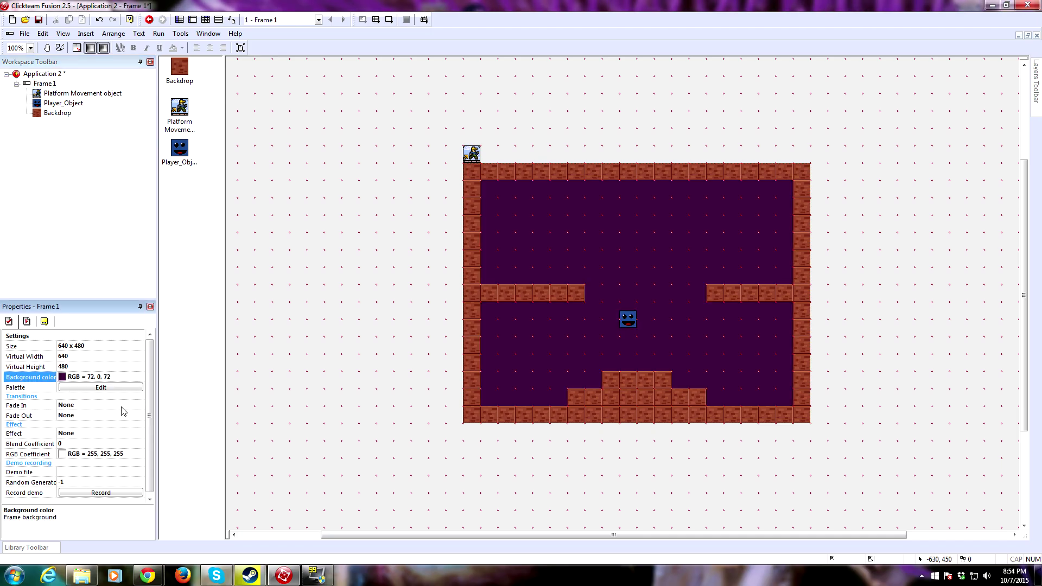
pyautogui.click(62, 378)
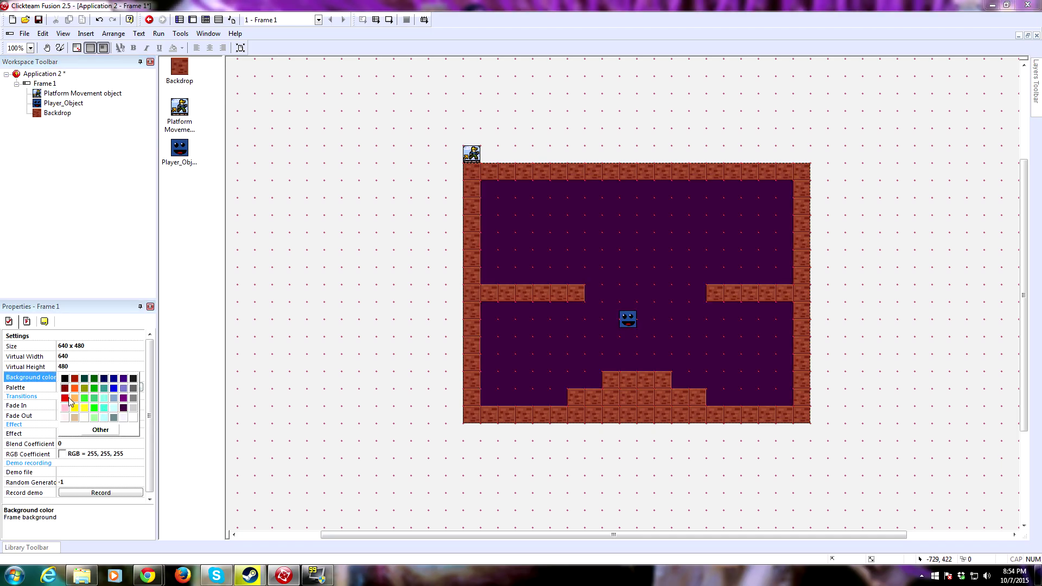
pyautogui.click(66, 379)
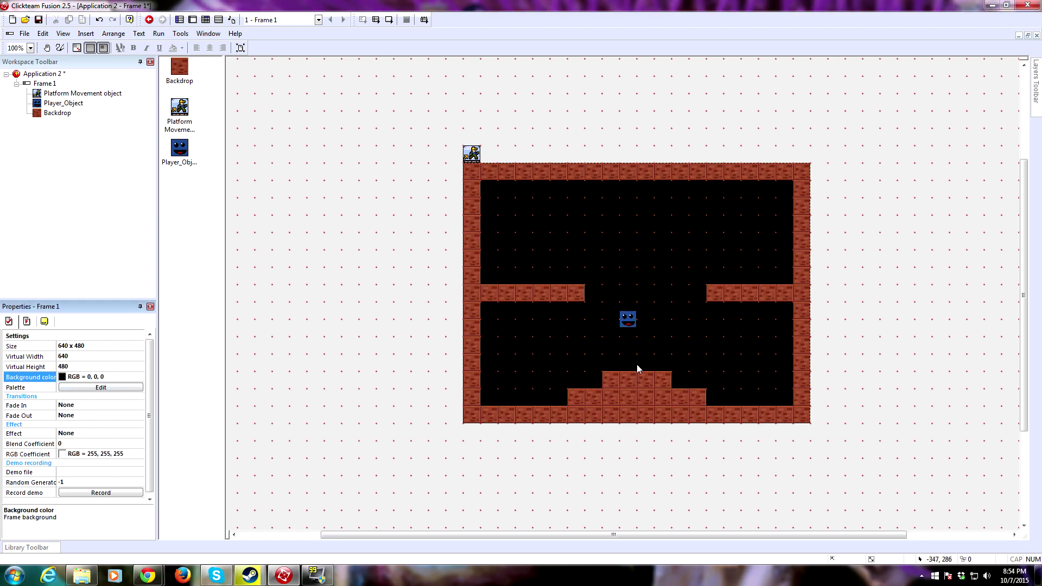
# - Move Player_Object down onto the top of the brick mound at X 288, Y 352, and deselect it
pyautogui.click(619, 331)
pyautogui.moveTo(633, 341); pyautogui.dragTo(632, 383)
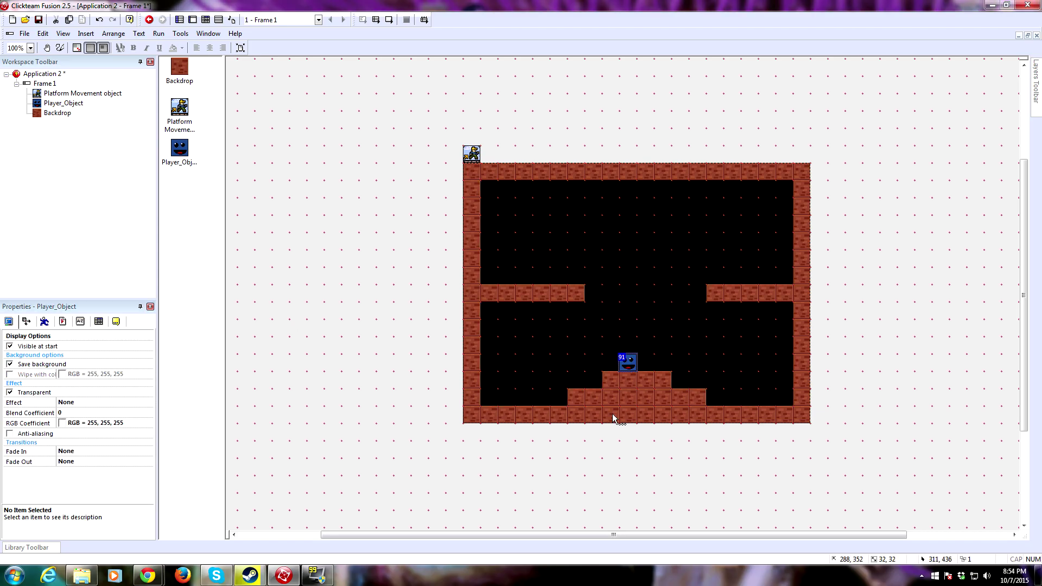
pyautogui.click(335, 333)
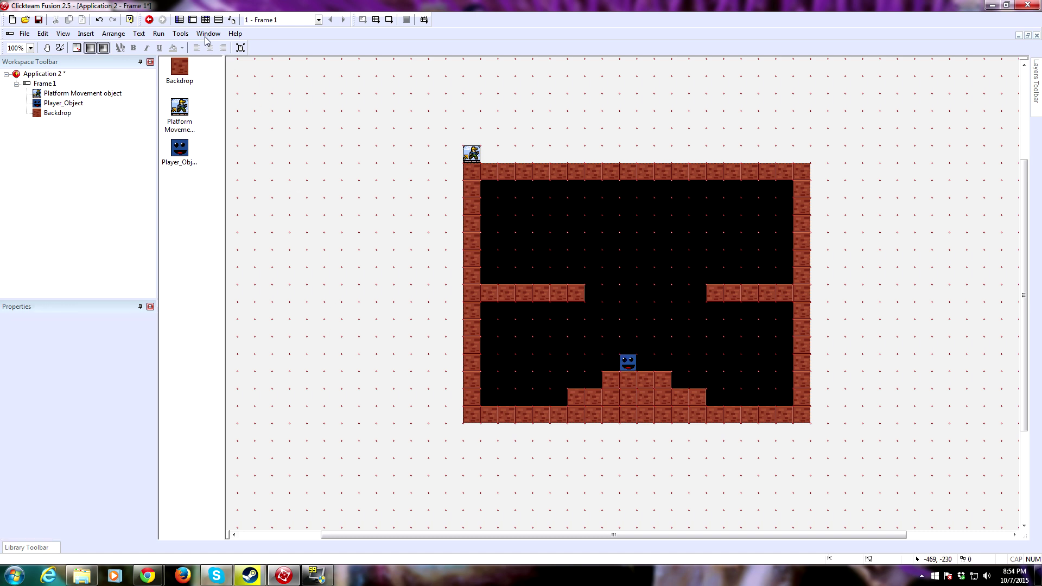
# - Test-run the game, move its window clear to inspect the level, and close it
pyautogui.click(158, 34)
pyautogui.click(163, 58)
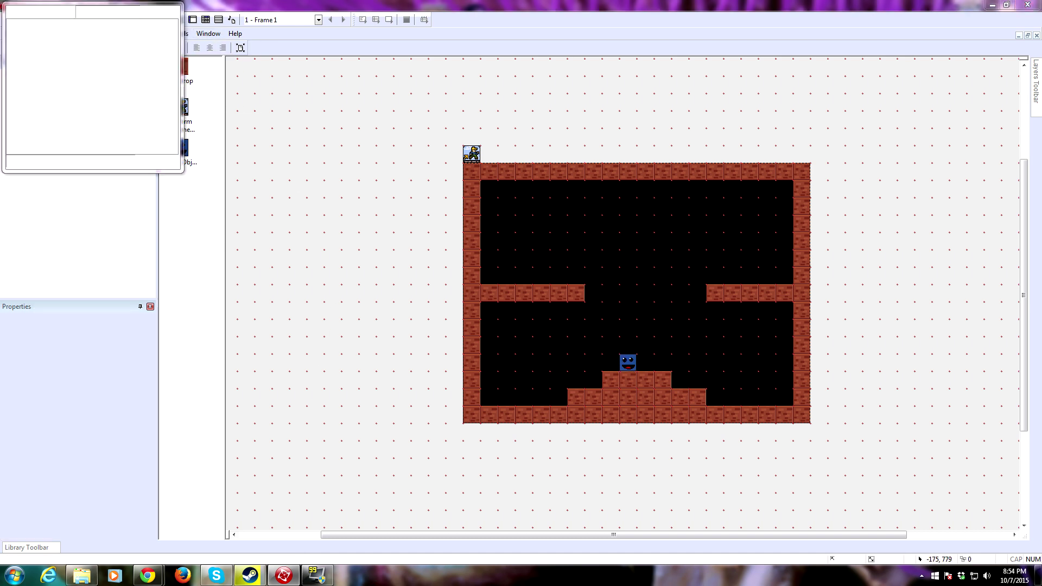
pyautogui.moveTo(527, 159); pyautogui.dragTo(528, 119)
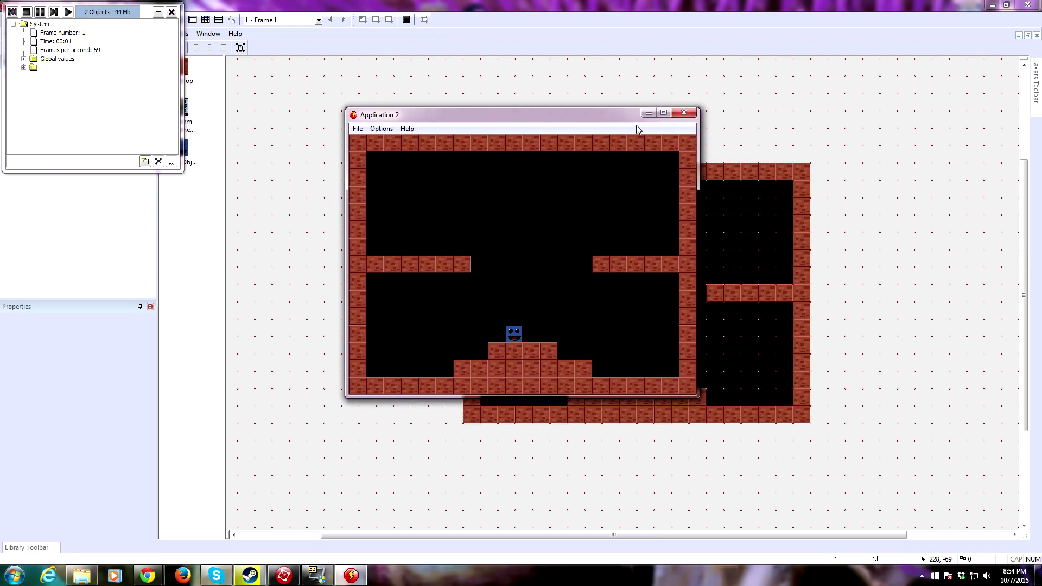
pyautogui.click(684, 112)
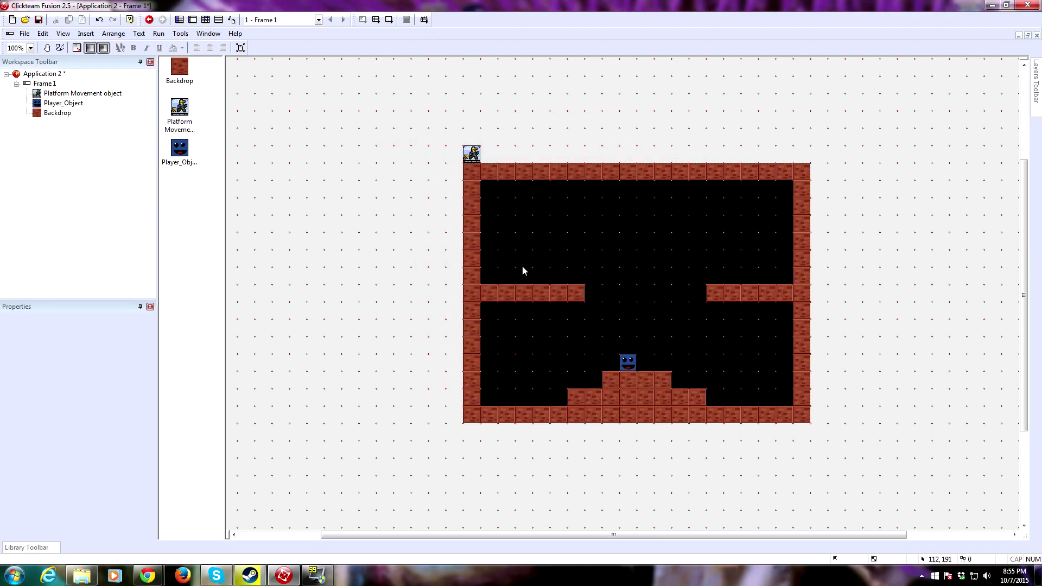
# - Start a comment on the first line of the event editor with a blue back color and a white font color
pyautogui.click(205, 20)
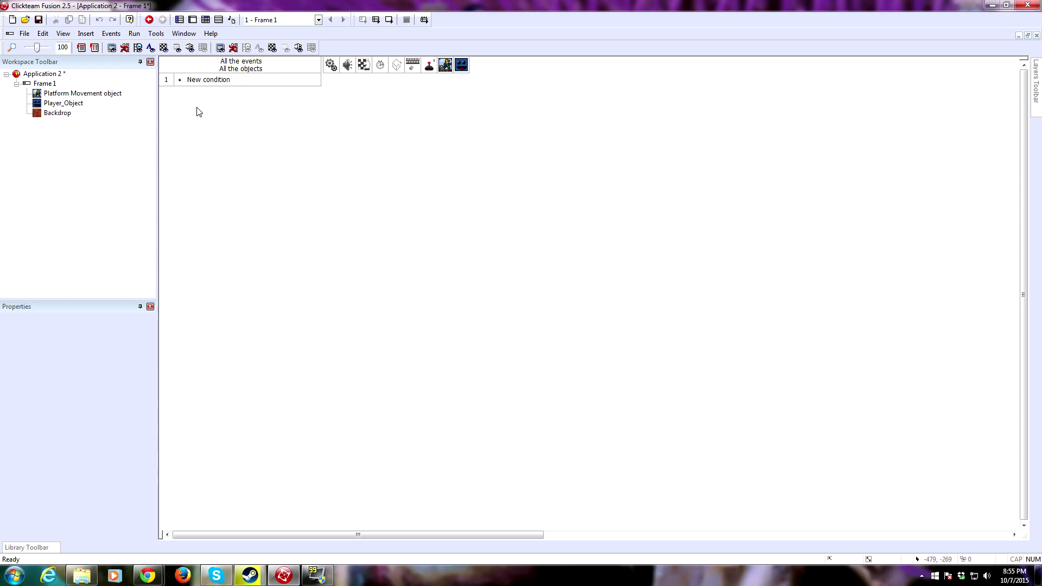
pyautogui.rightClick(172, 84)
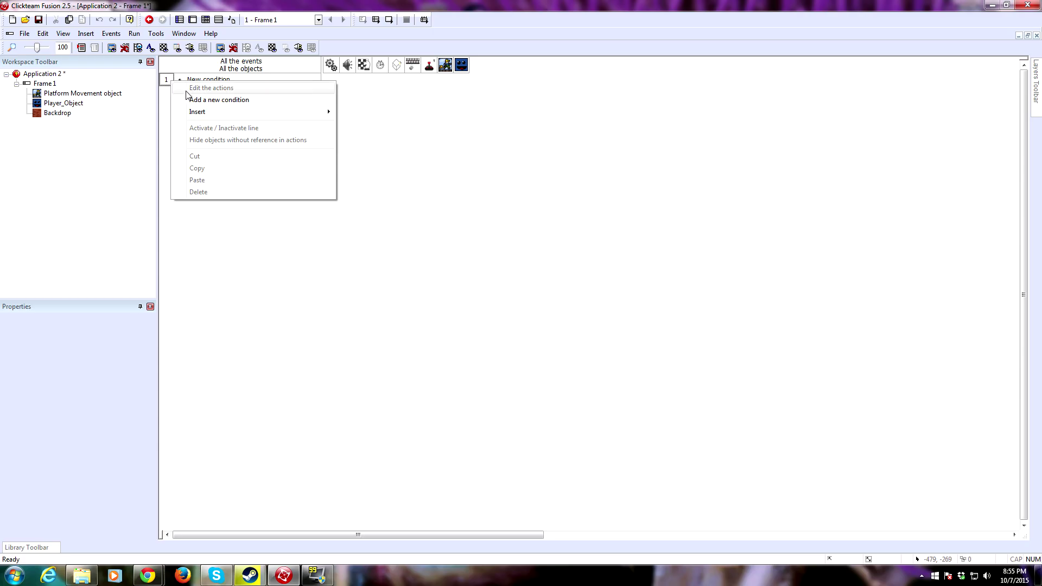
pyautogui.moveTo(325, 112)
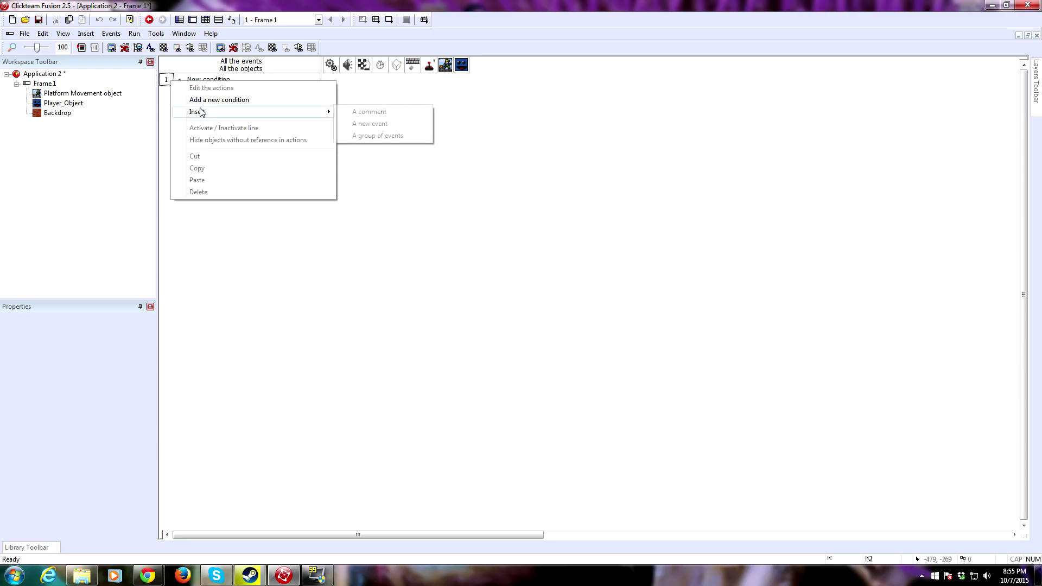
pyautogui.click(375, 114)
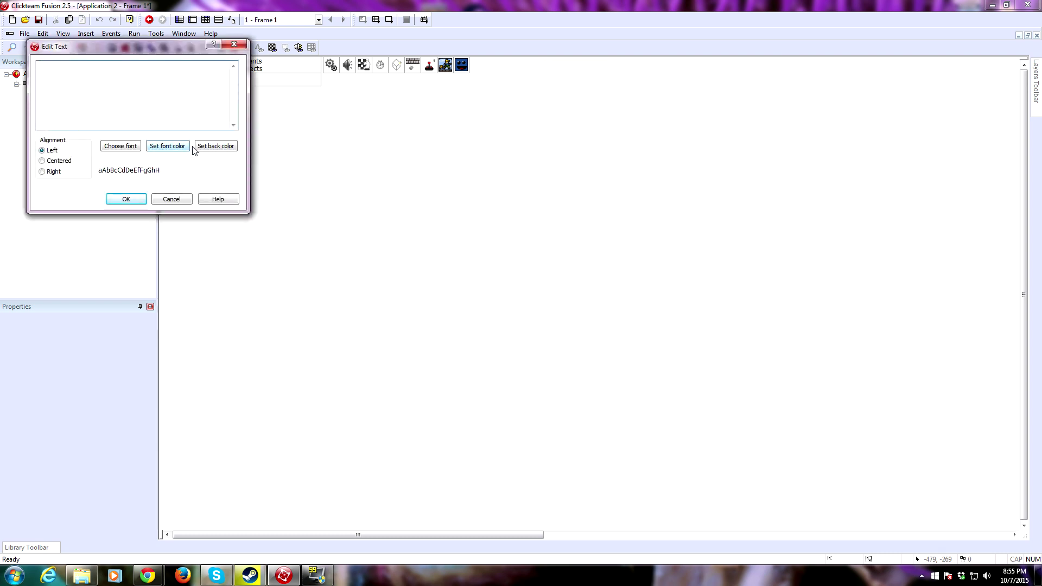
pyautogui.click(212, 148)
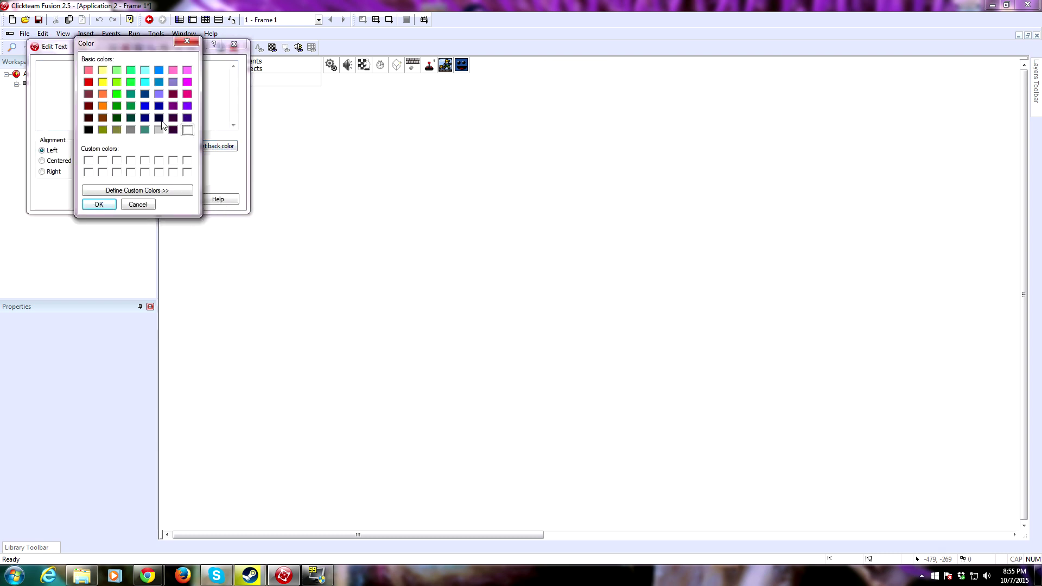
pyautogui.click(145, 106)
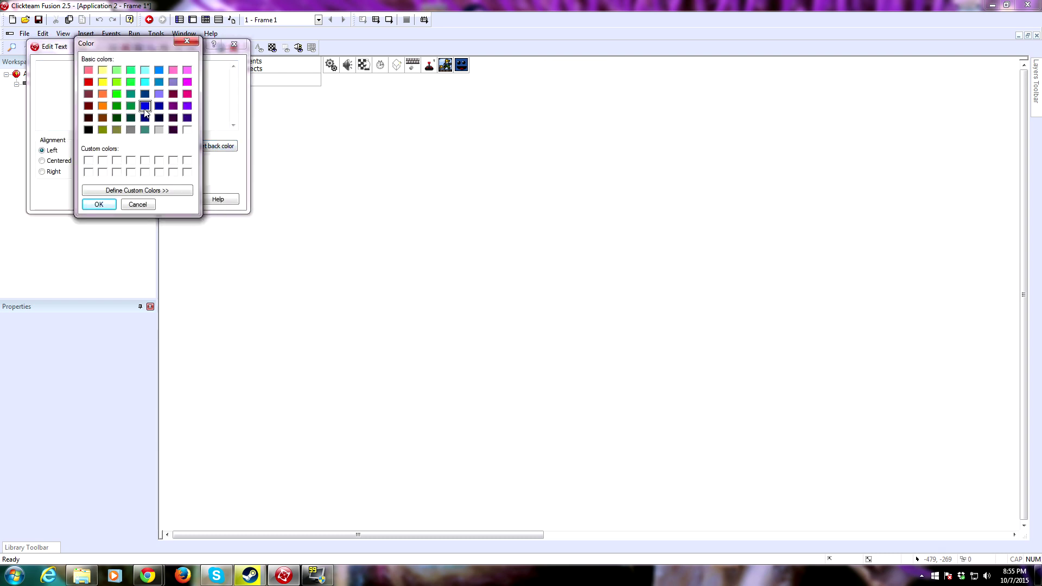
pyautogui.click(105, 204)
pyautogui.click(175, 145)
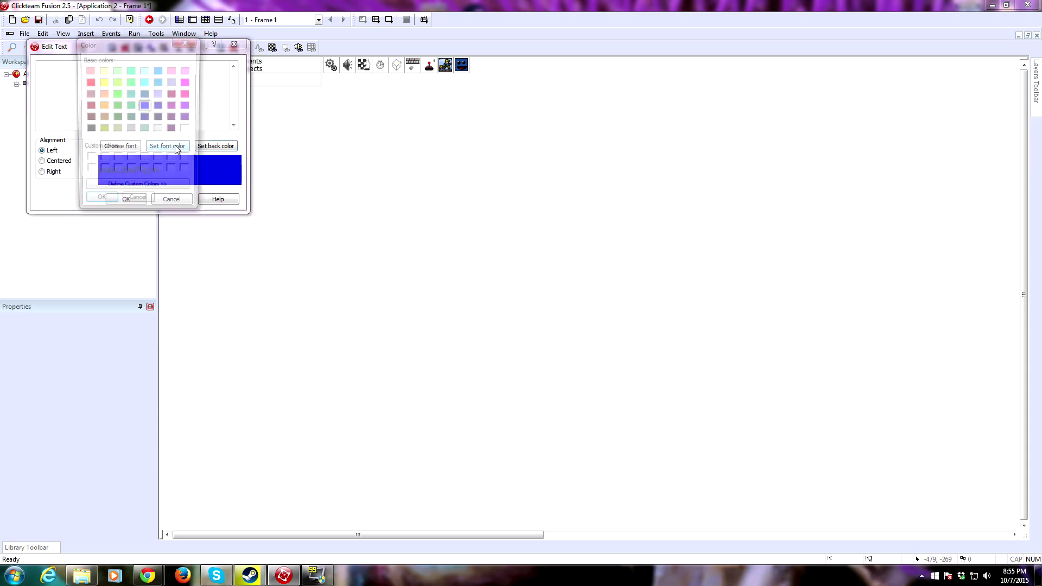
pyautogui.click(108, 206)
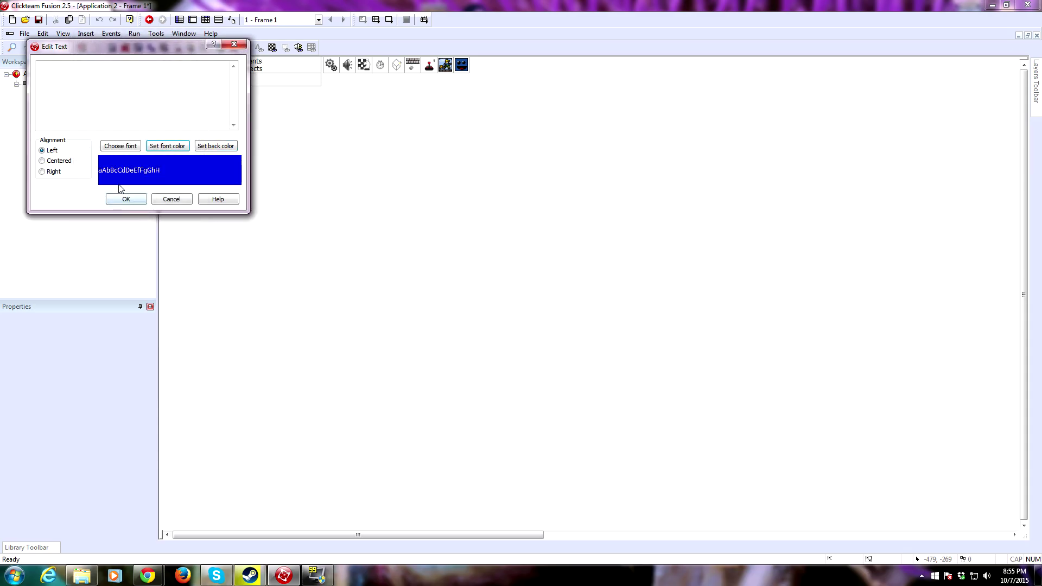
# - Set the comment's font to Terminal, enter the text "Comment" and accept it
pyautogui.click(129, 147)
pyautogui.click(146, 50)
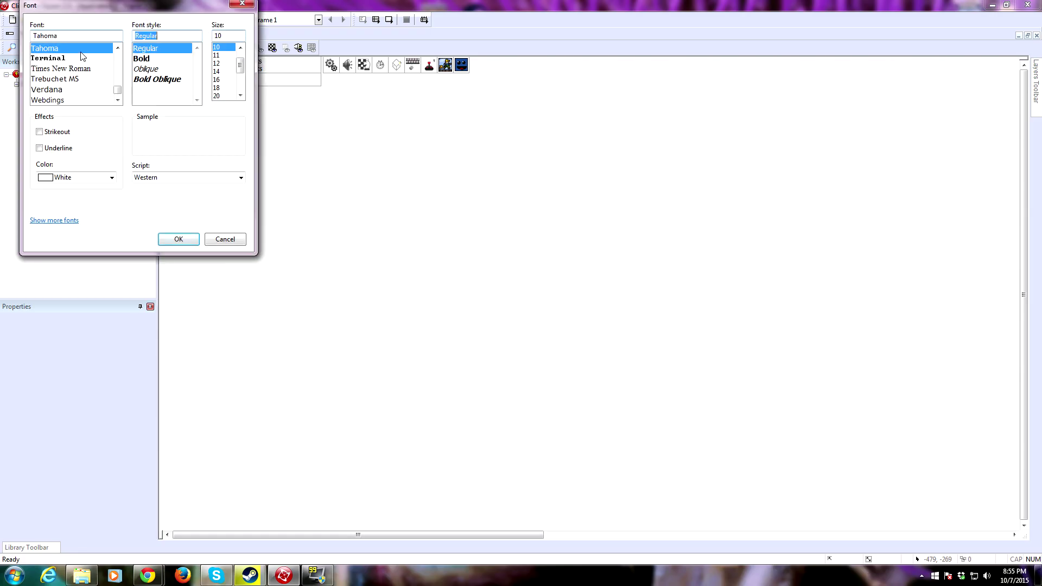
pyautogui.click(55, 58)
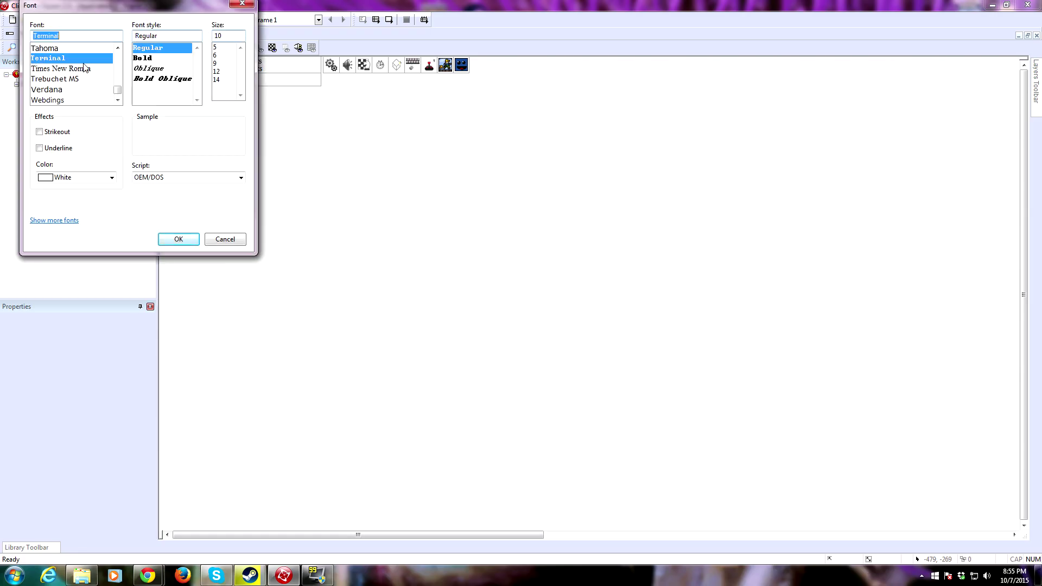
pyautogui.click(179, 239)
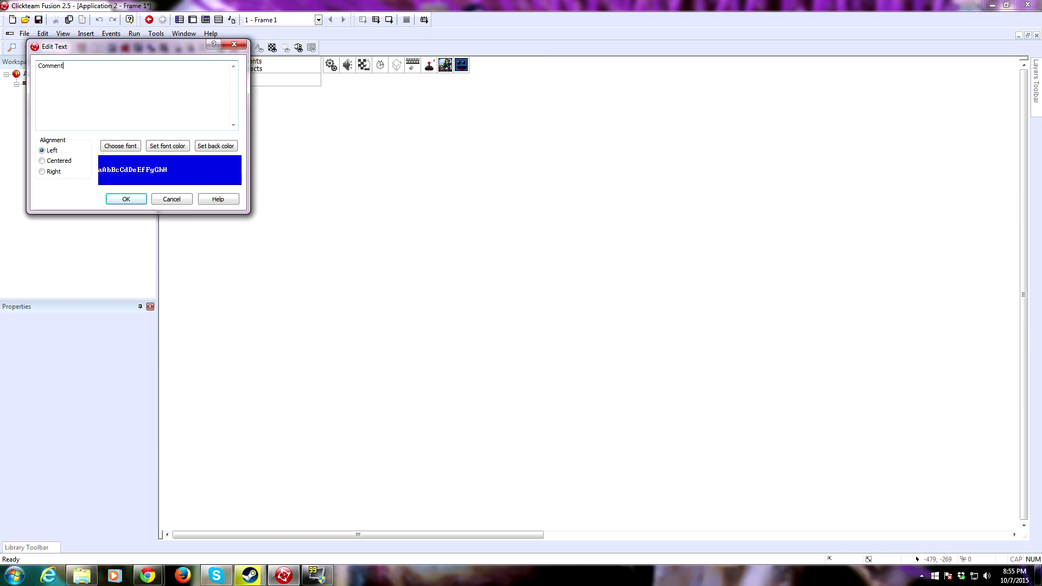
pyautogui.click(122, 199)
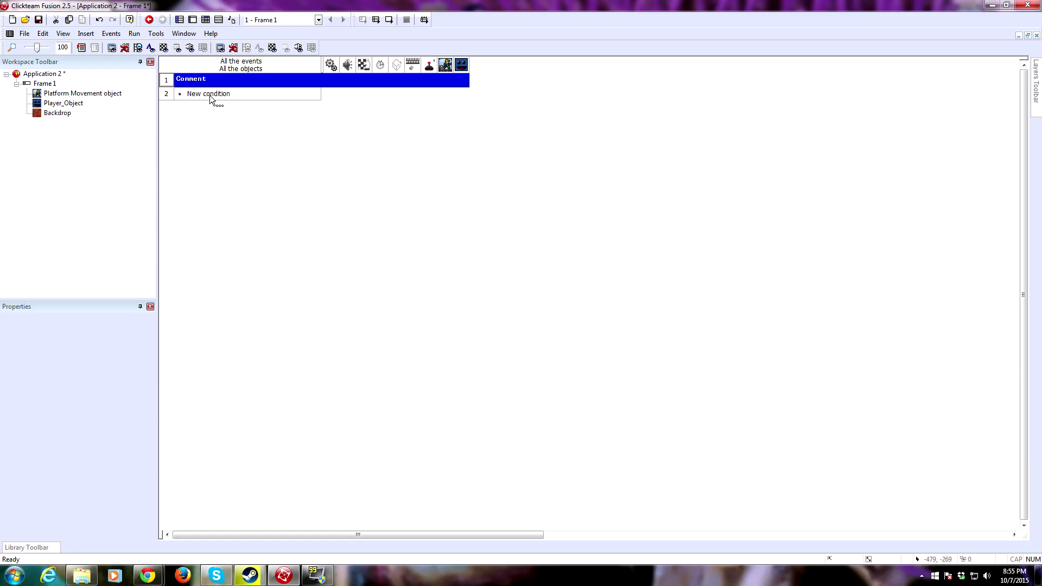
# - Insert a new event below the comment with the storyboard controls condition Start of Frame
pyautogui.rightClick(169, 96)
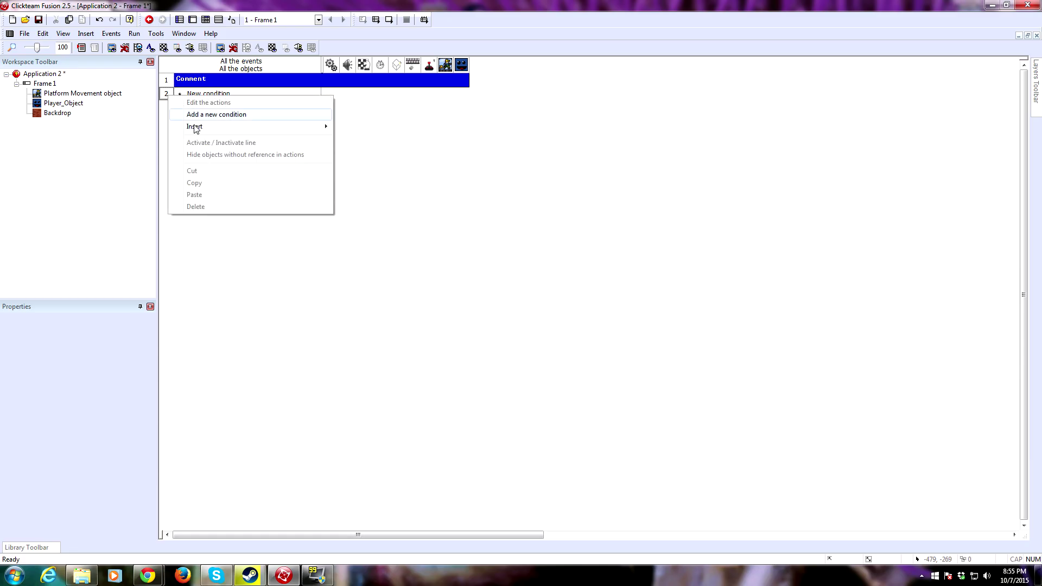
pyautogui.moveTo(195, 128)
pyautogui.click(374, 139)
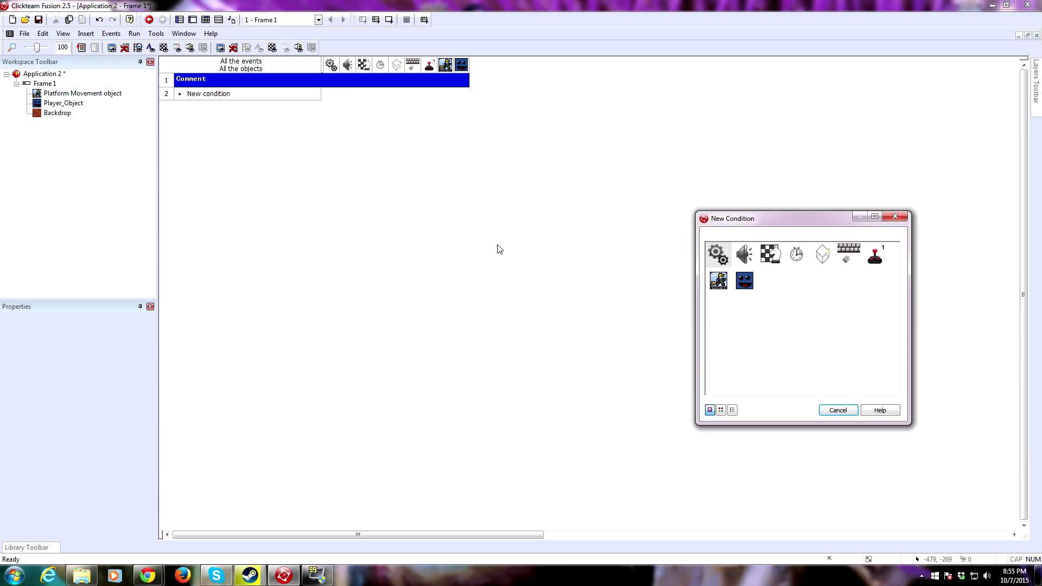
pyautogui.moveTo(727, 220); pyautogui.dragTo(378, 165)
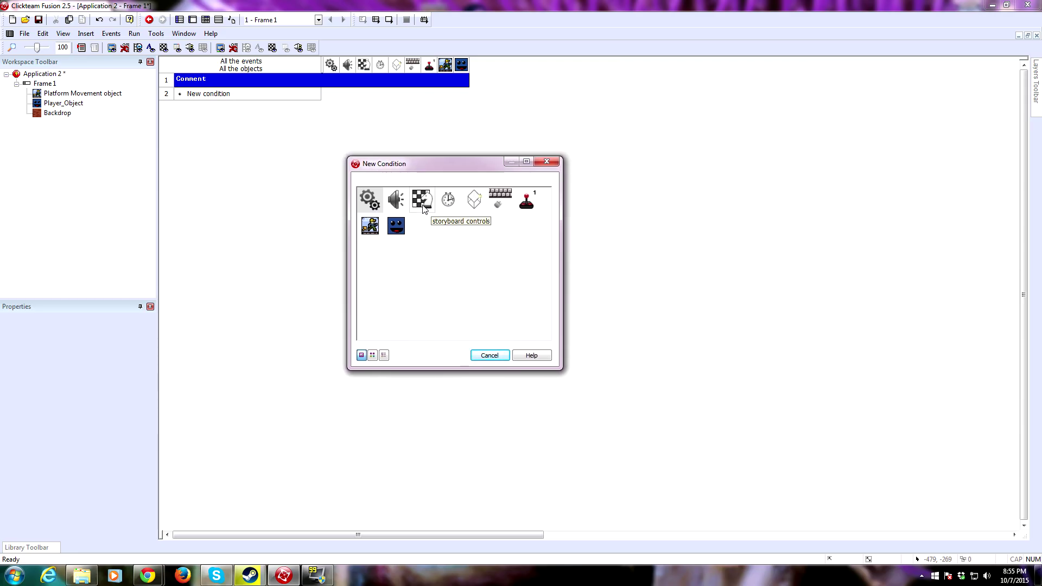
pyautogui.click(423, 209)
pyautogui.click(449, 215)
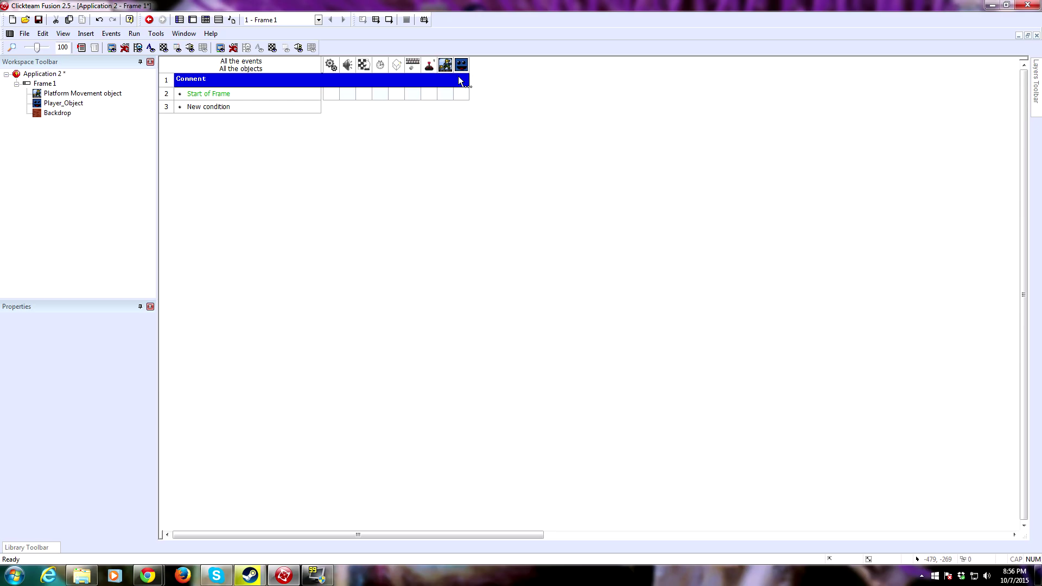
# - Add a Set object action for the Platform Movement object to the Start of Frame event, choosing Player_Object
pyautogui.click(448, 92)
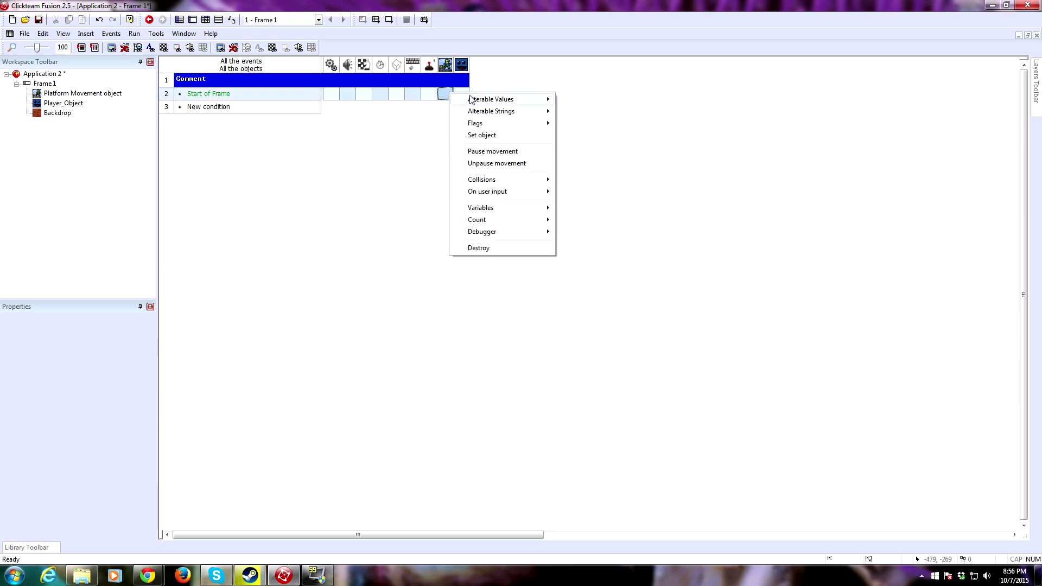
pyautogui.click(506, 135)
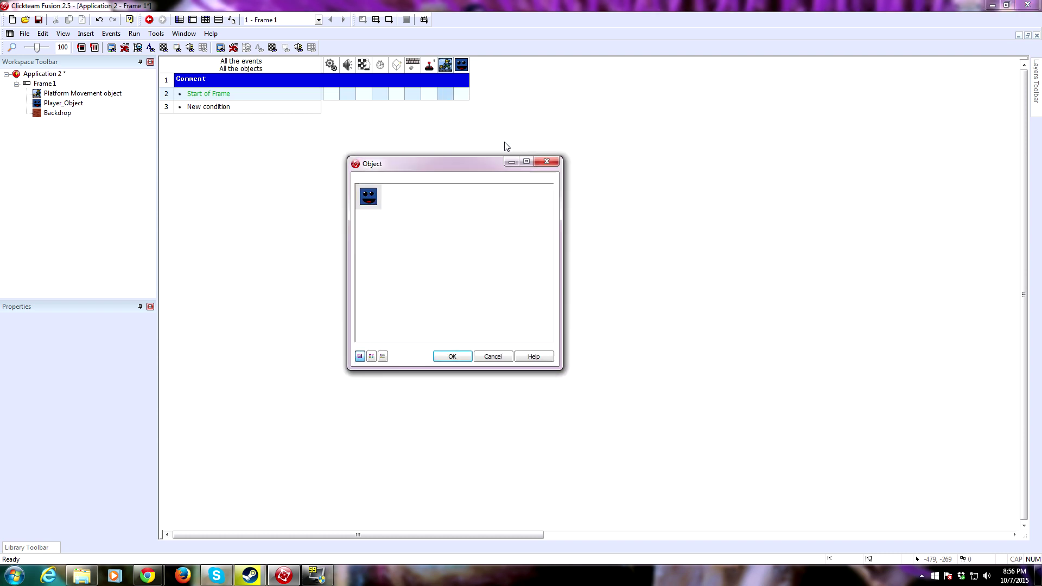
pyautogui.click(452, 358)
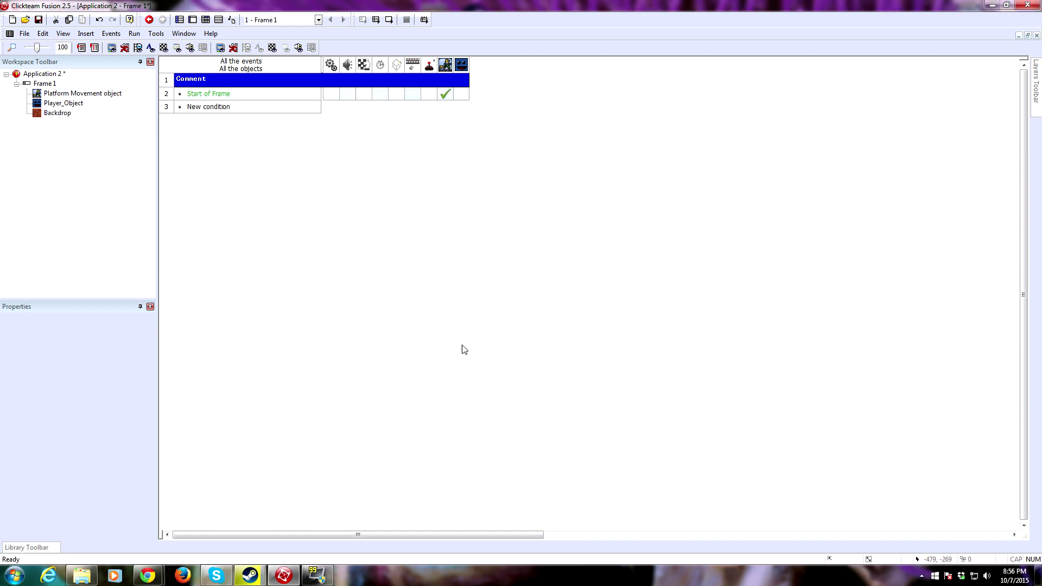
# - Move Player_Object up to X 288, Y 160 in the frame editor, and open and accept the Platform Movement object's setup
pyautogui.click(193, 19)
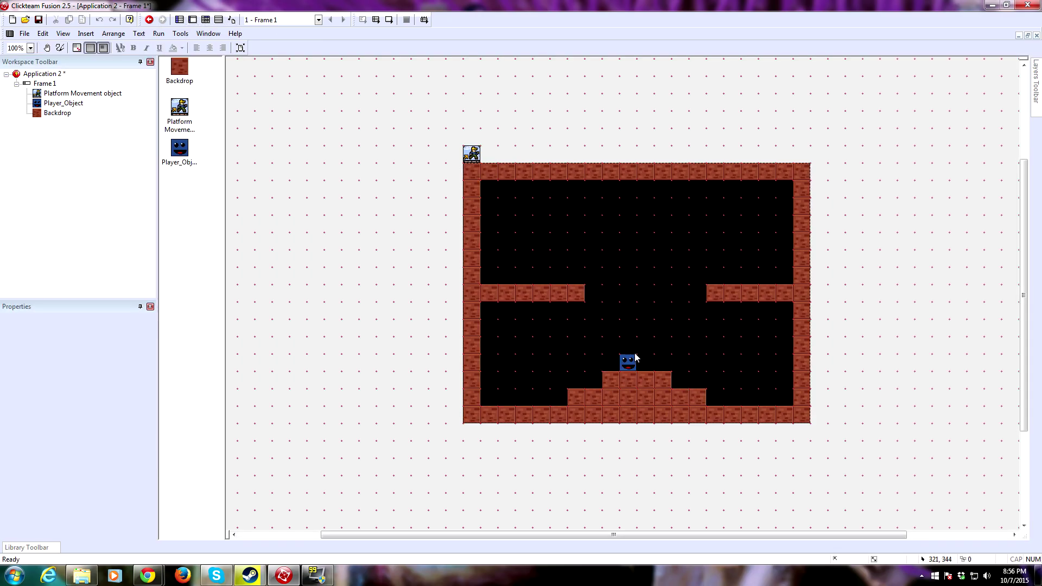
pyautogui.moveTo(632, 360); pyautogui.dragTo(623, 247)
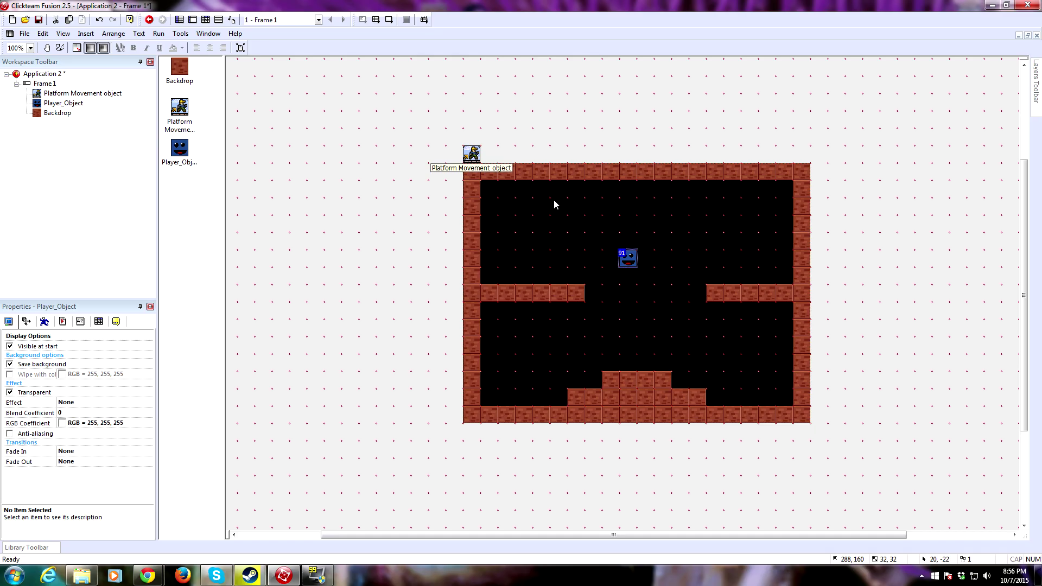
pyautogui.doubleClick(471, 154)
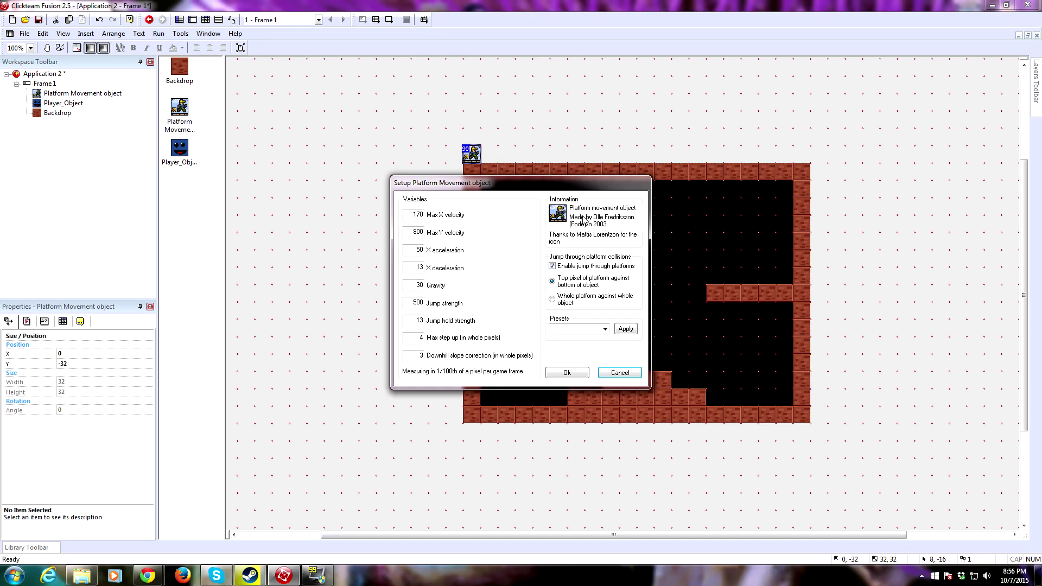
pyautogui.click(553, 371)
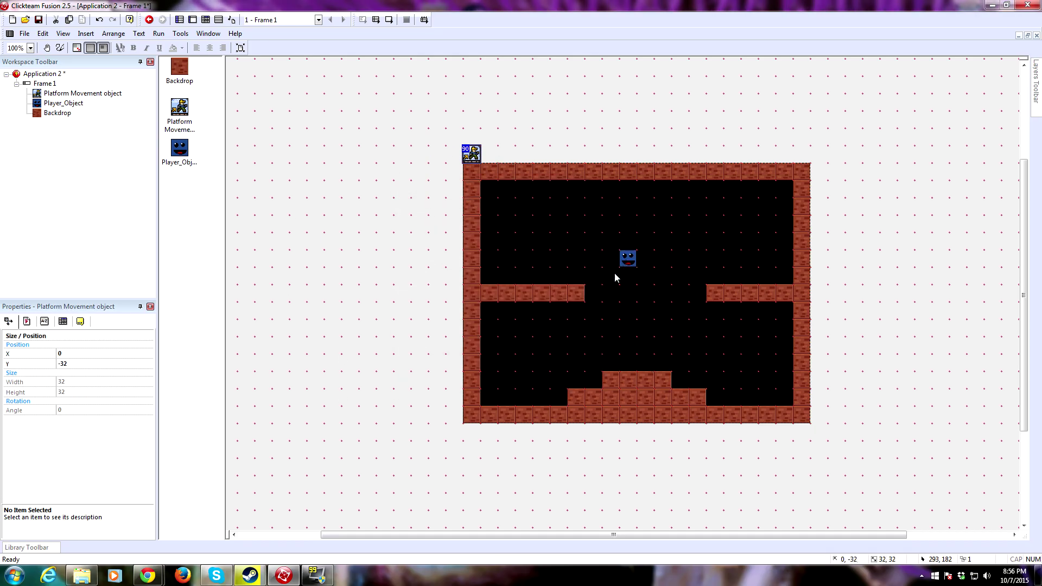
# - Test-run the game to check how Player_Object behaves, and close its window
pyautogui.click(159, 33)
pyautogui.click(183, 58)
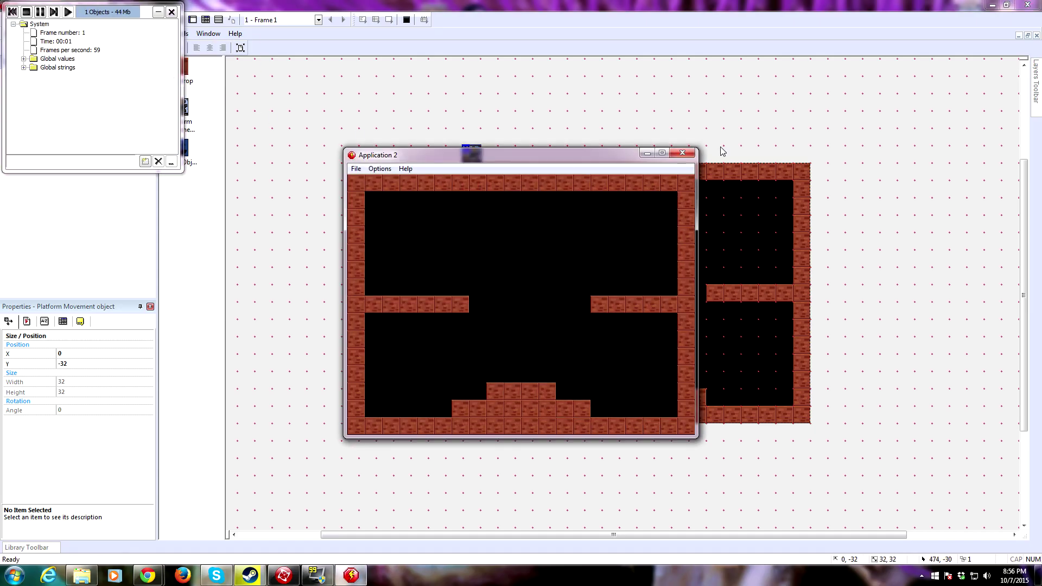
pyautogui.click(682, 153)
# - Move Player_Object down to X 288, Y 256 above the brick mound and deselect it
pyautogui.click(632, 264)
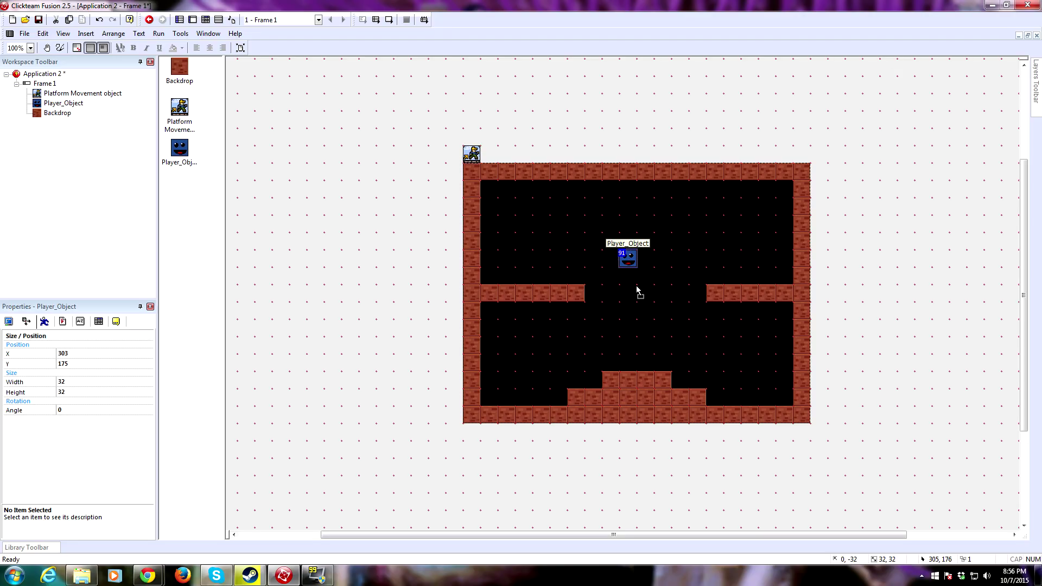
pyautogui.moveTo(637, 305); pyautogui.dragTo(637, 322)
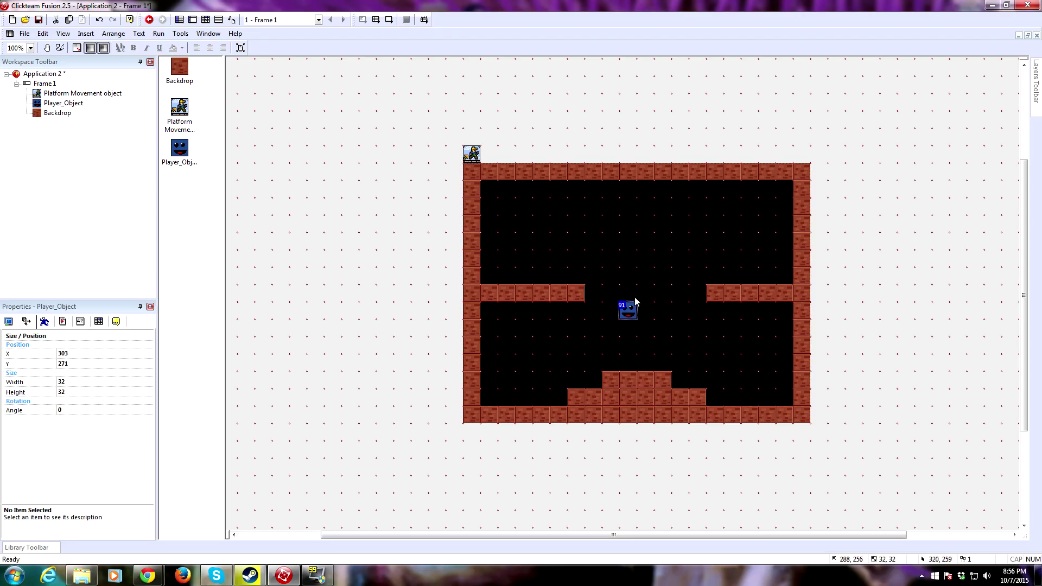
pyautogui.click(623, 341)
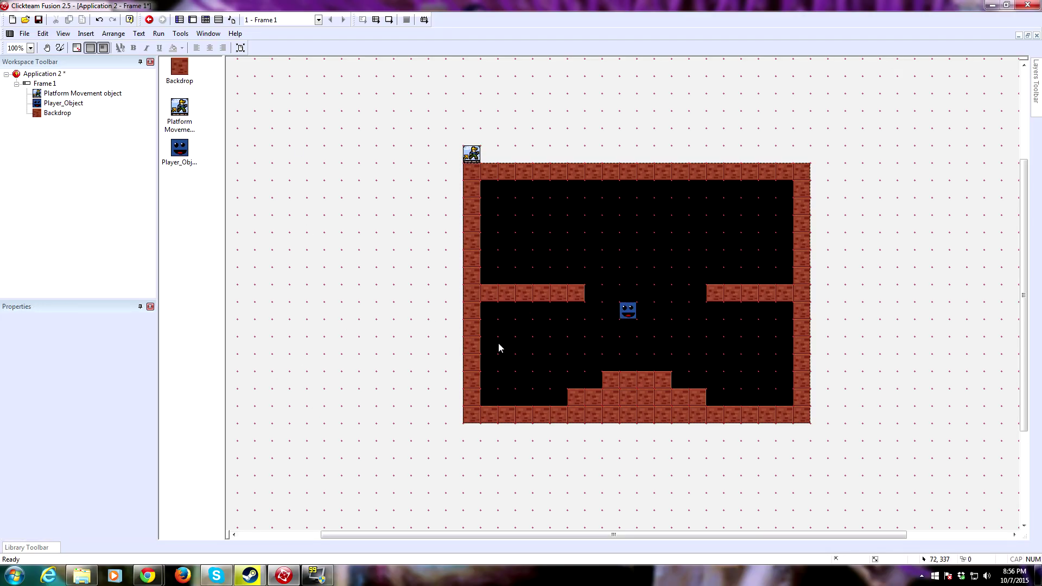
pyautogui.click(609, 380)
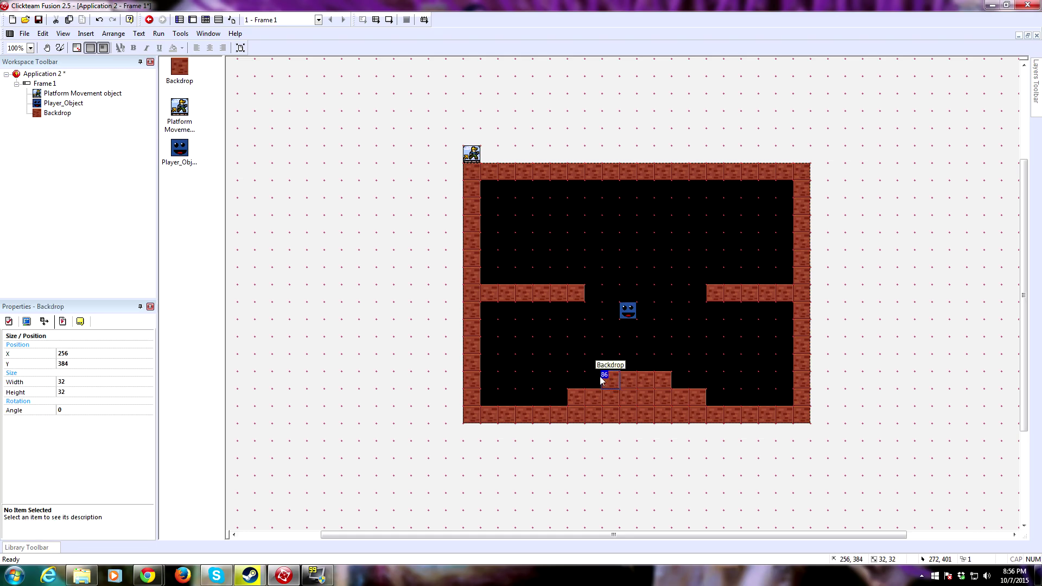
pyautogui.click(323, 162)
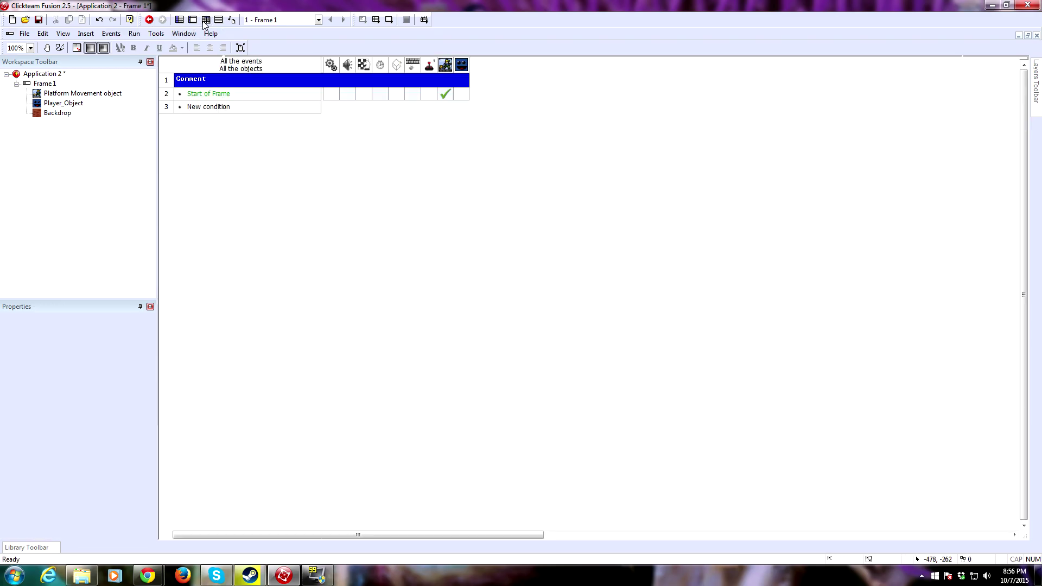
# - Return to the event editor and change the text of the first-line comment to "Load"
pyautogui.click(205, 20)
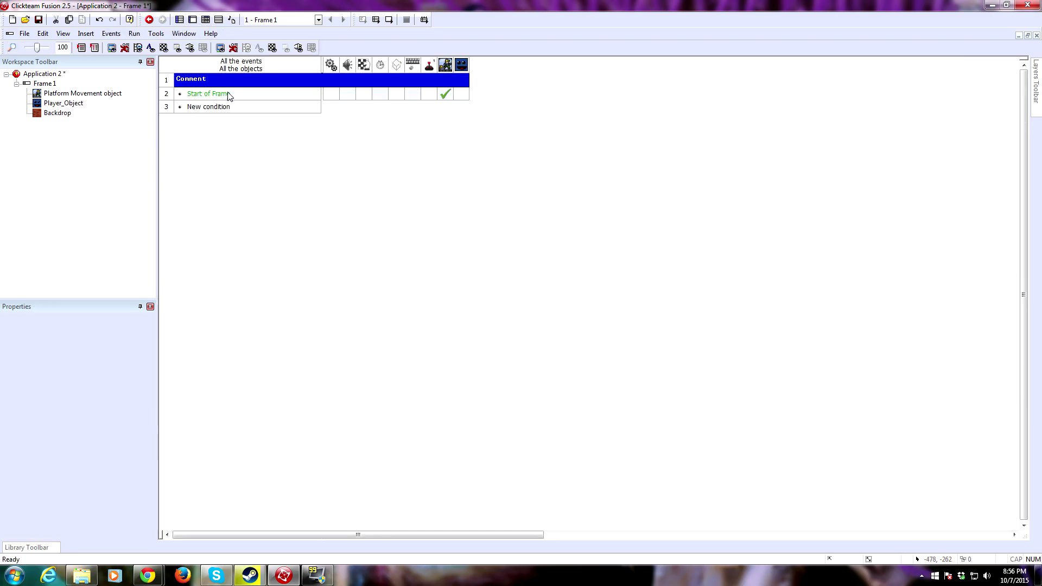
pyautogui.click(167, 80)
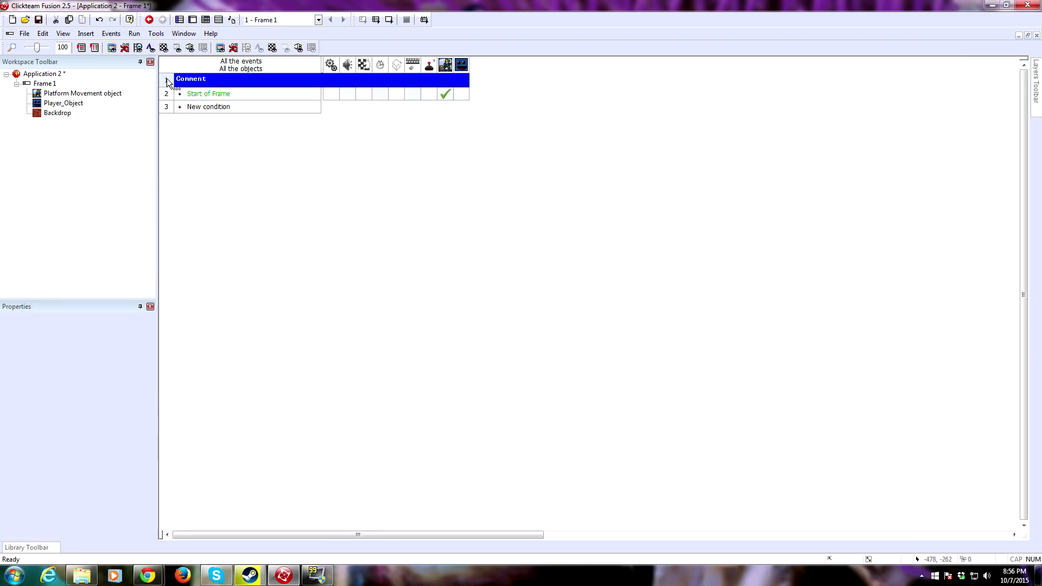
pyautogui.doubleClick(201, 80)
pyautogui.write('Load')
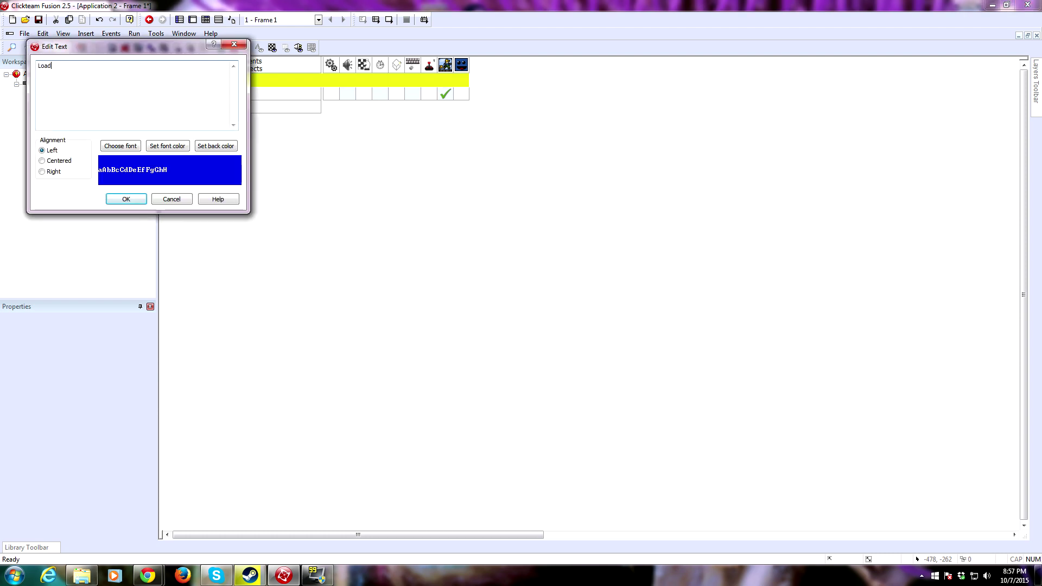
pyautogui.click(126, 199)
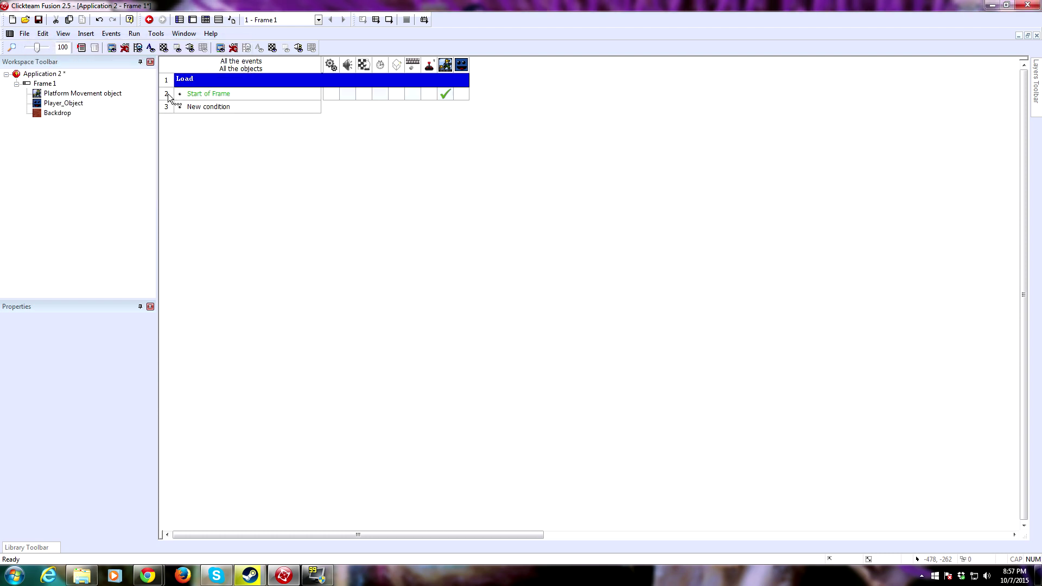
# - Copy the "Load" comment to line 3 and change the copy's text to "Collissions"
pyautogui.keyDown('ctrl'); pyautogui.moveTo(166, 80); pyautogui.dragTo(171, 111); pyautogui.keyUp('ctrl')
pyautogui.doubleClick(174, 107)
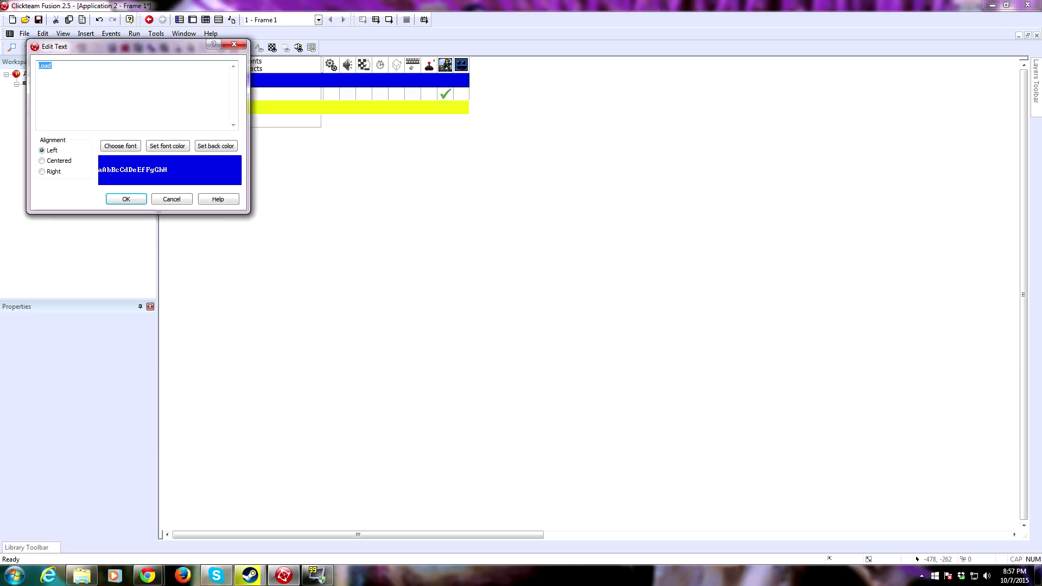
pyautogui.write('Coll')
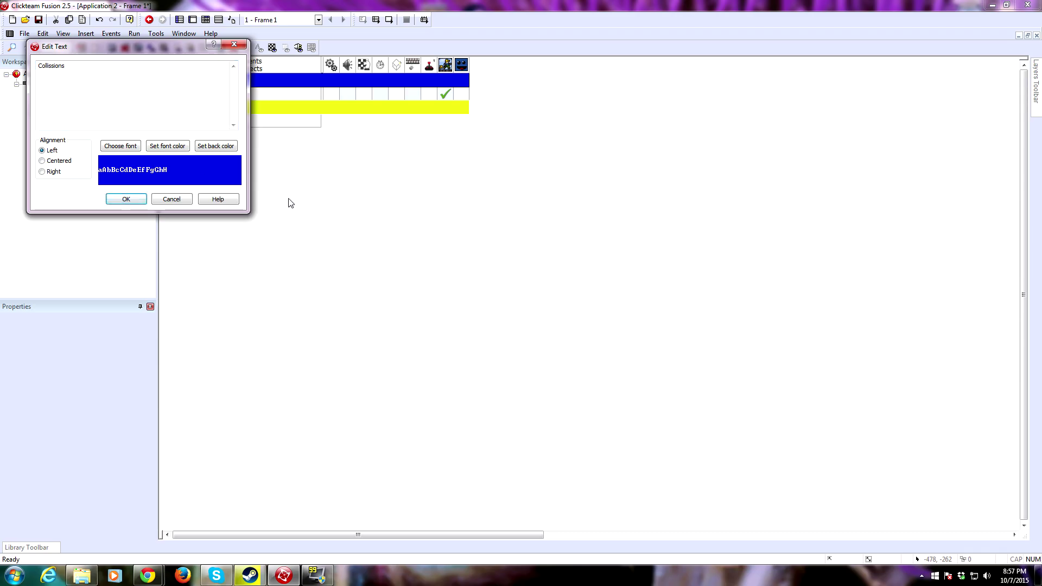
pyautogui.click(134, 201)
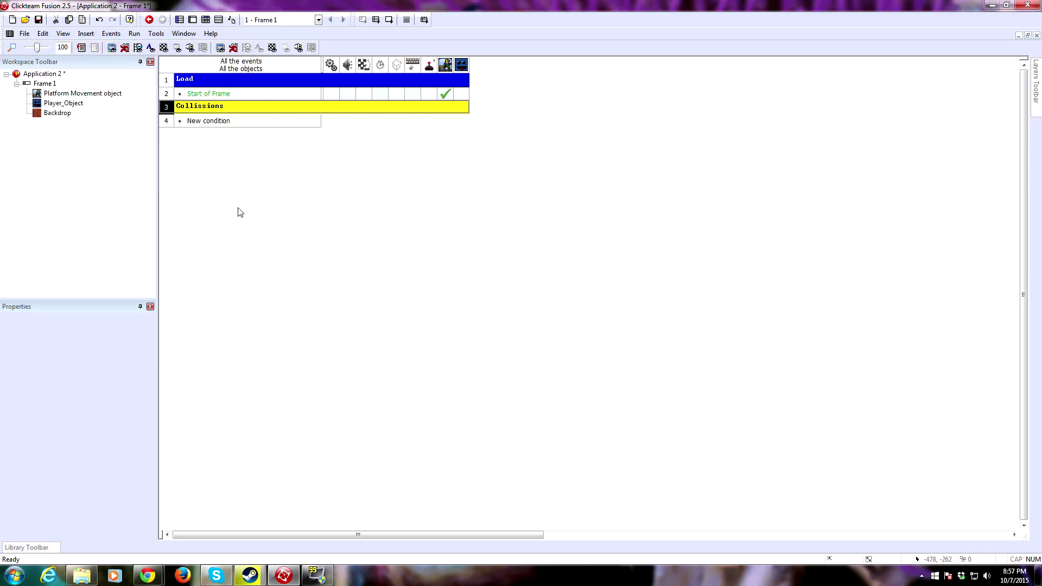
pyautogui.rightClick(172, 121)
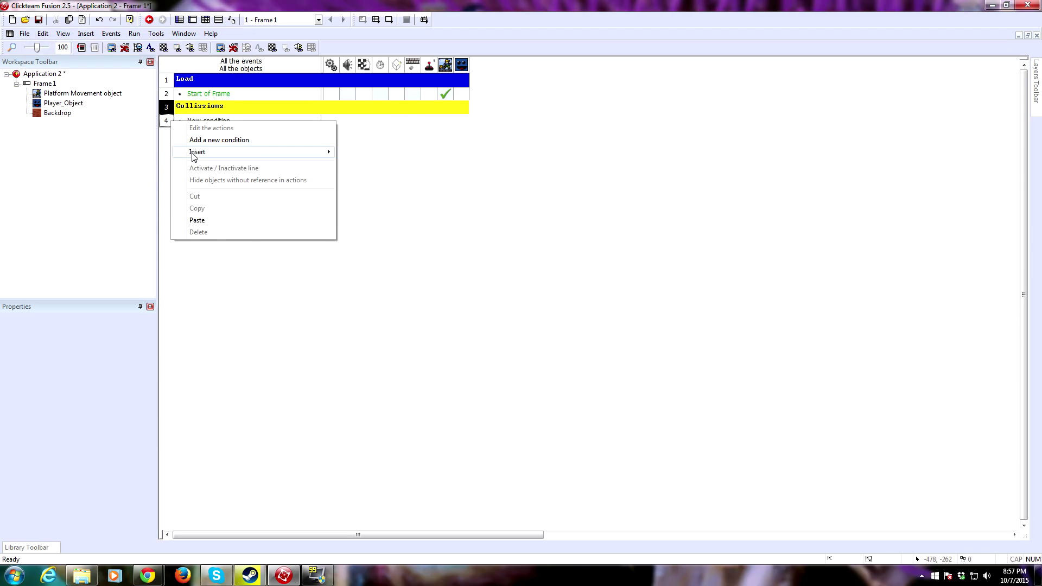
pyautogui.moveTo(325, 151)
pyautogui.click(384, 164)
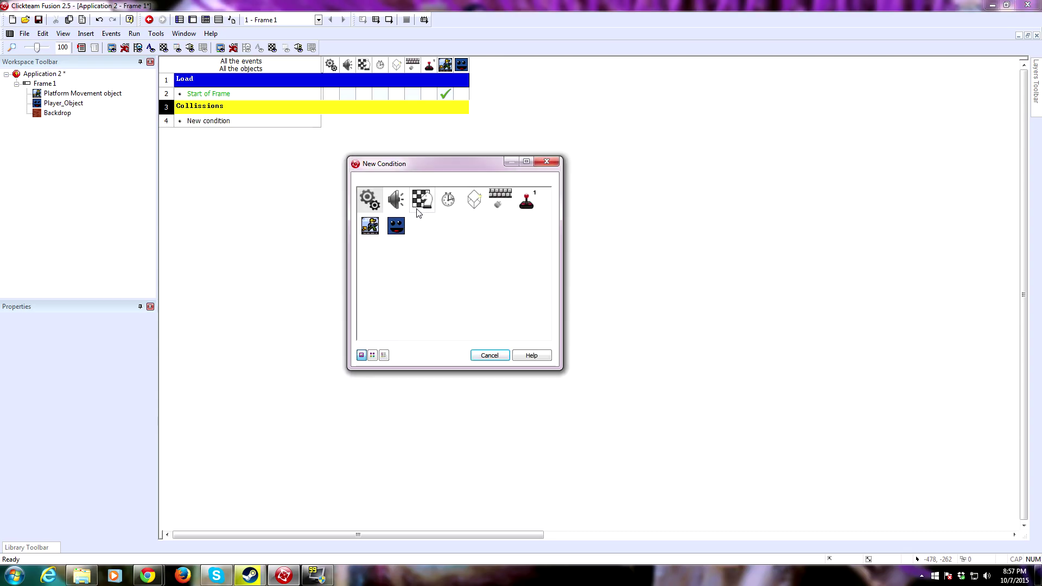
pyautogui.click(370, 225)
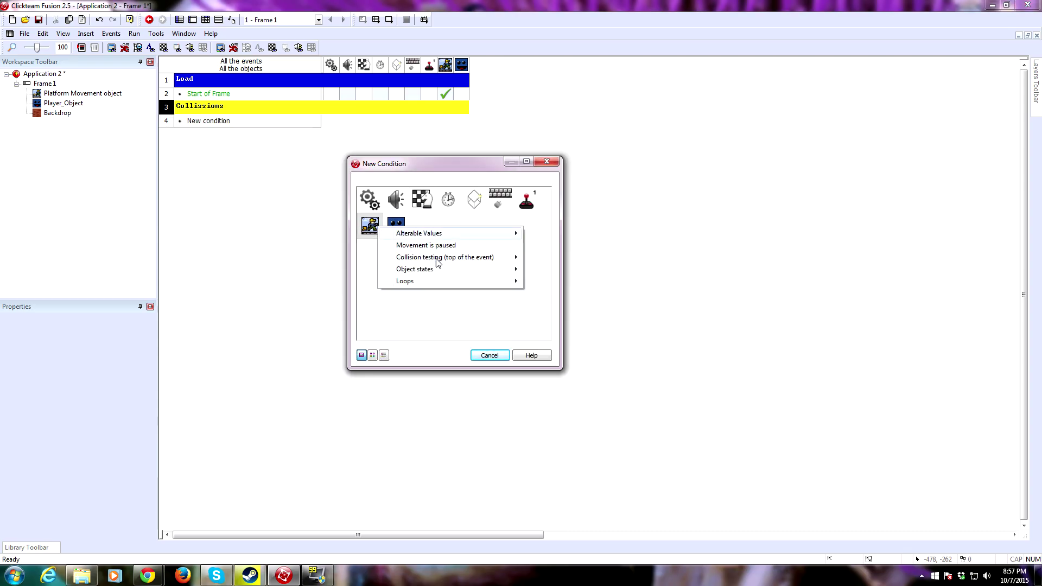
pyautogui.moveTo(438, 260)
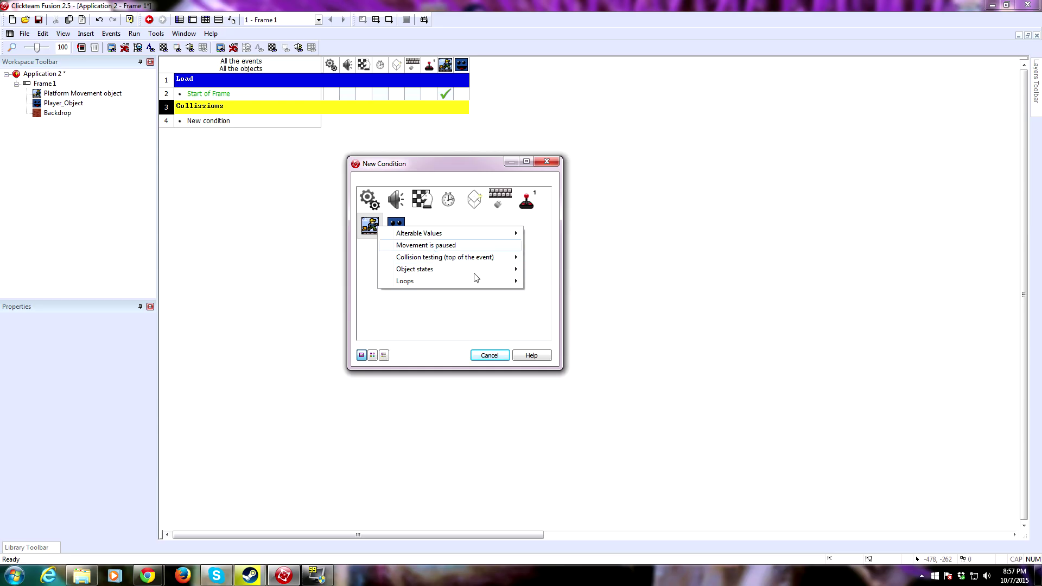
pyautogui.click(472, 167)
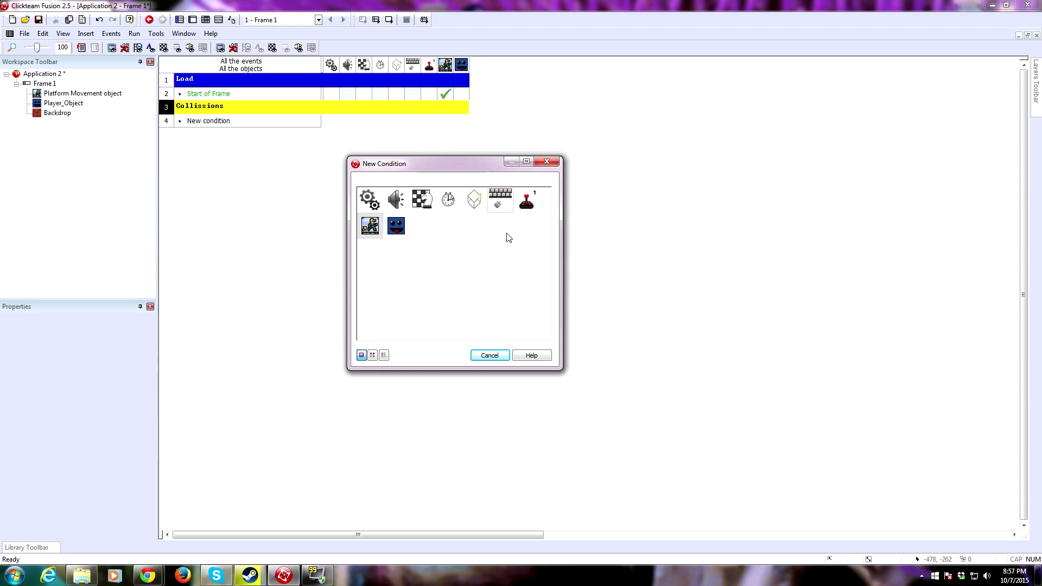
pyautogui.moveTo(453, 165); pyautogui.dragTo(562, 171)
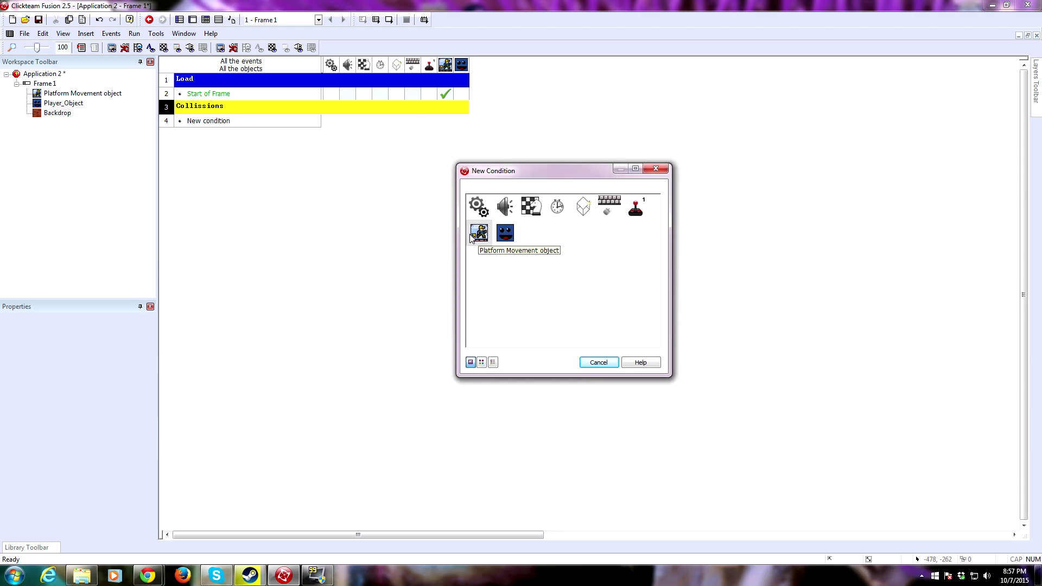
pyautogui.click(607, 363)
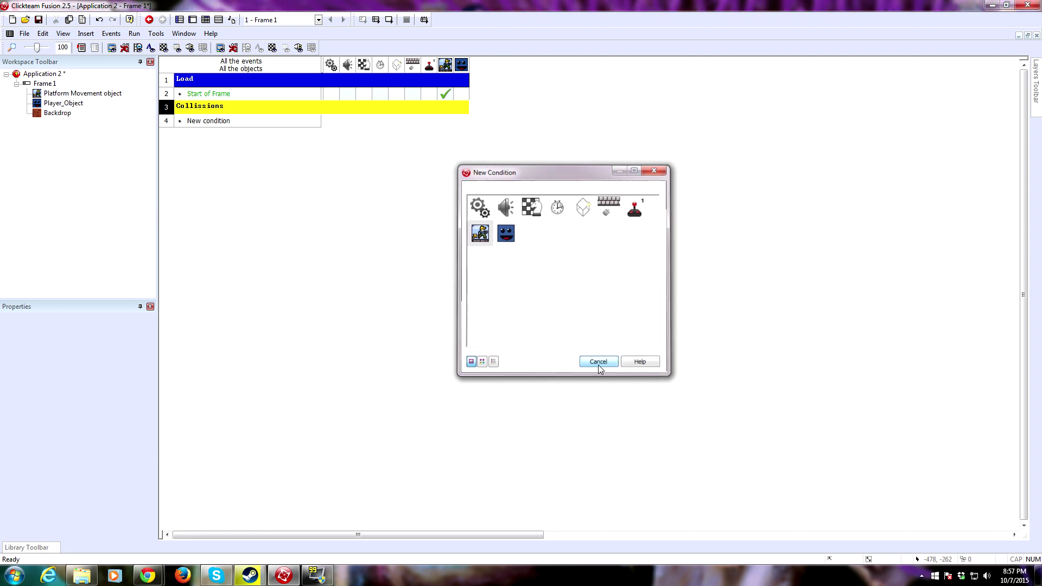
# - Look through the Platform Movement object's properties, open its help document to check the usage instructions, and close it
pyautogui.click(46, 93)
pyautogui.click(27, 321)
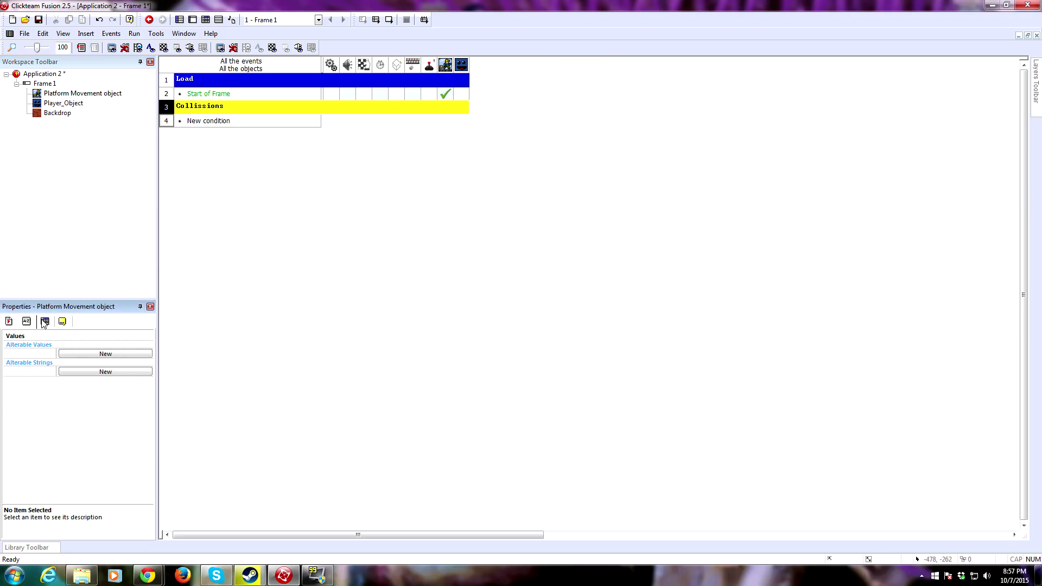
pyautogui.click(45, 321)
pyautogui.click(62, 321)
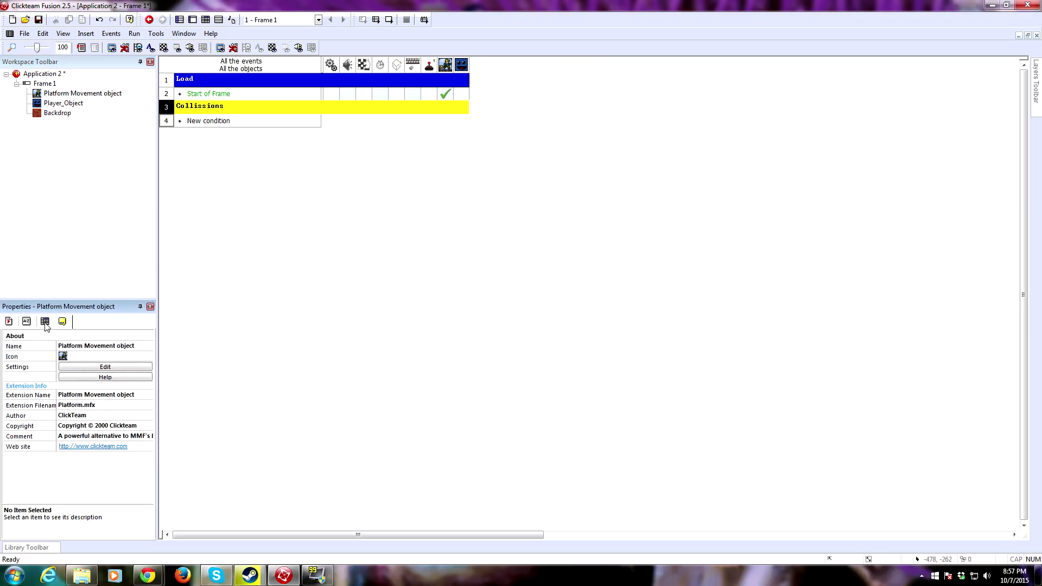
pyautogui.click(105, 377)
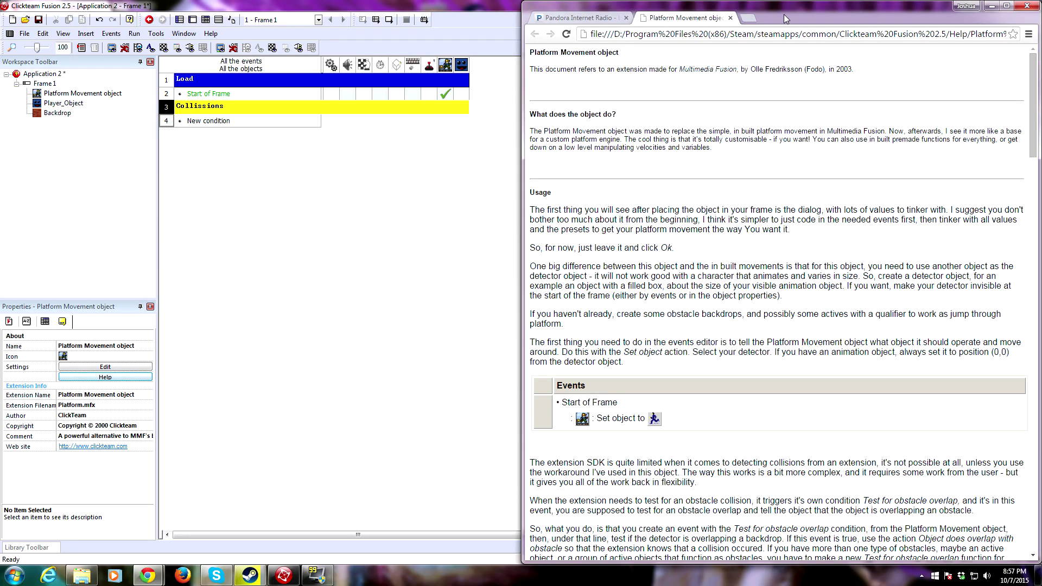
pyautogui.click(1026, 6)
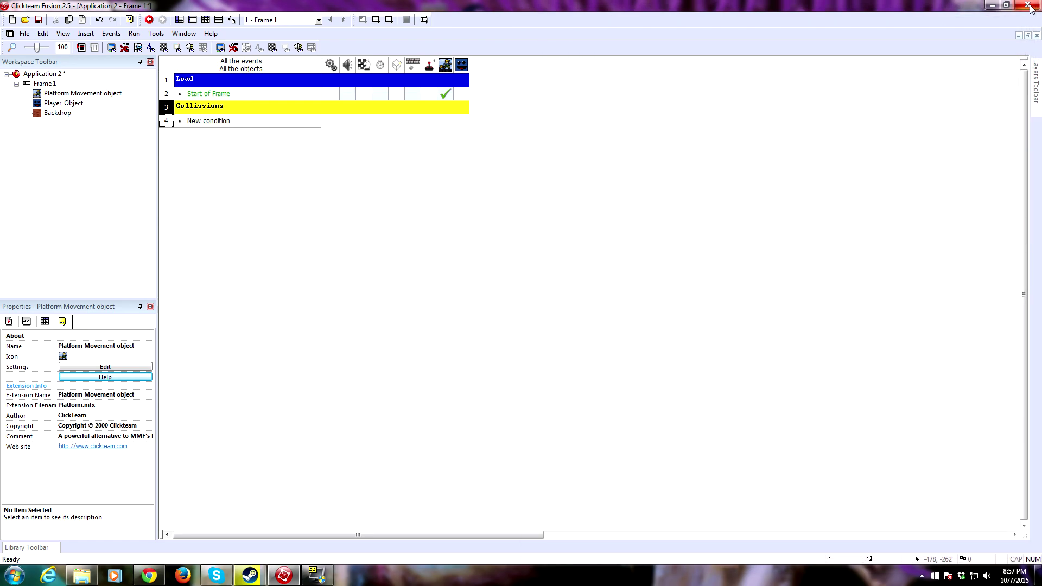
# - Add a new event under the Collissions comment with the Platform Movement object's "Test for obstacle overlap" condition
pyautogui.click(221, 314)
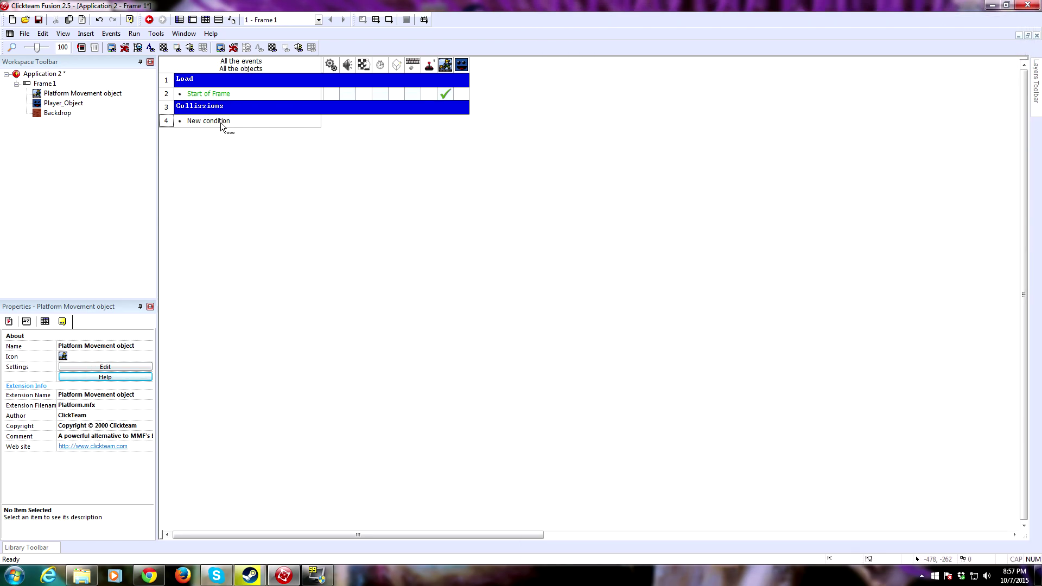
pyautogui.click(484, 237)
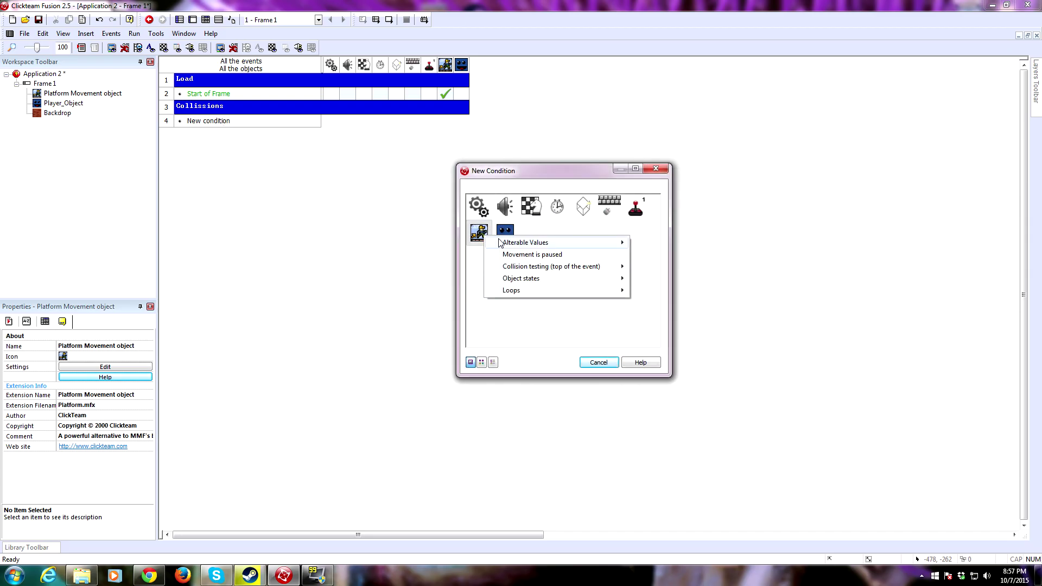
pyautogui.moveTo(531, 268)
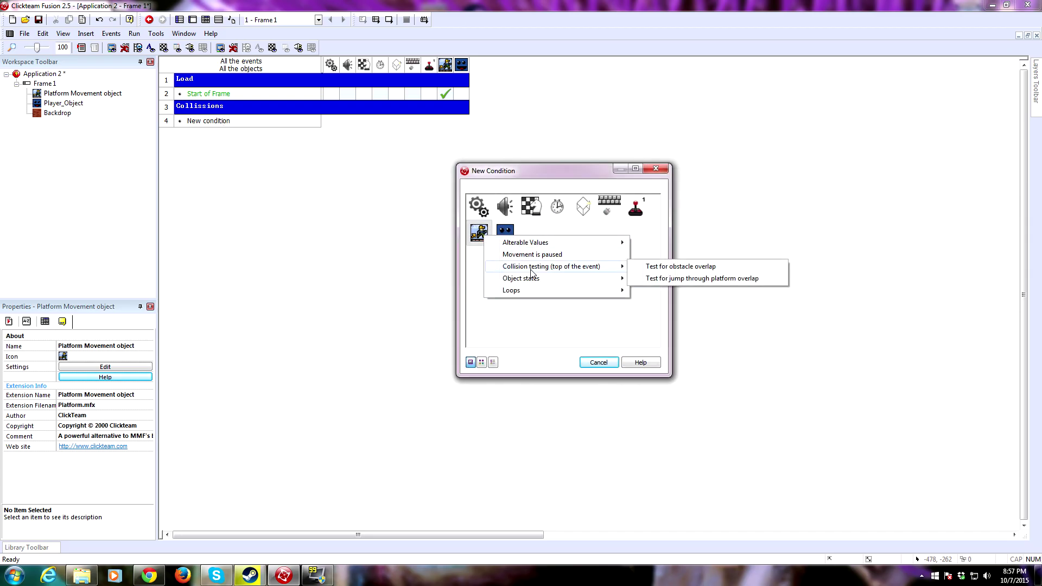
pyautogui.click(671, 269)
# - Insert a second condition into the obstacle overlap event that checks whether Player_Object is overlapping a backdrop
pyautogui.rightClick(254, 126)
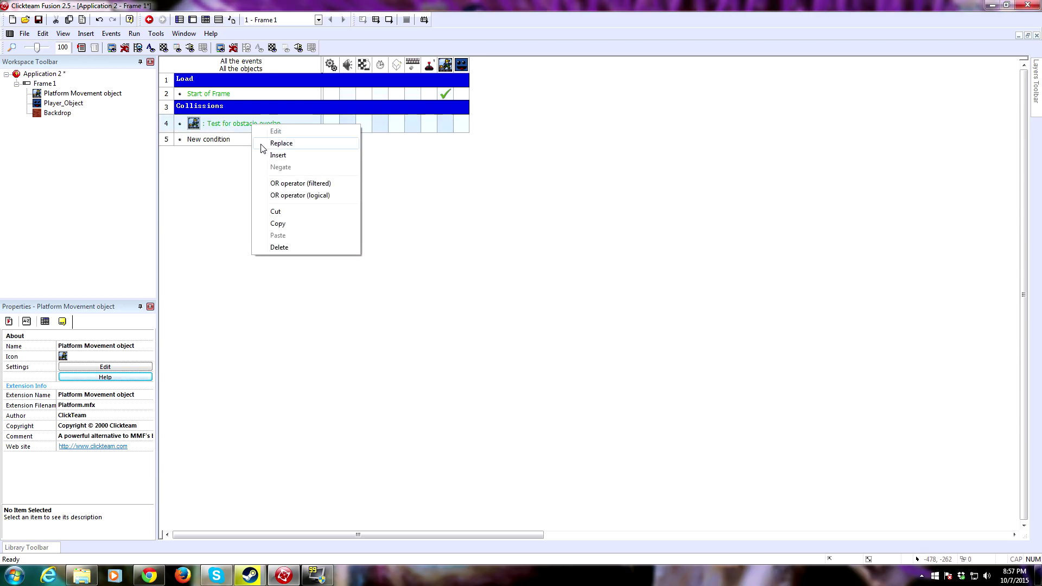
pyautogui.click(266, 155)
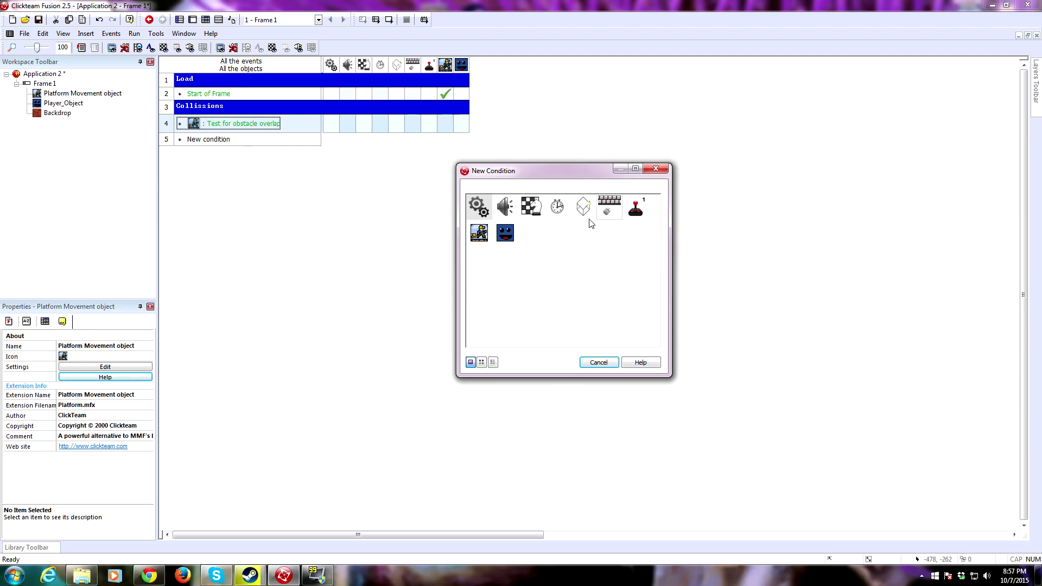
pyautogui.click(510, 235)
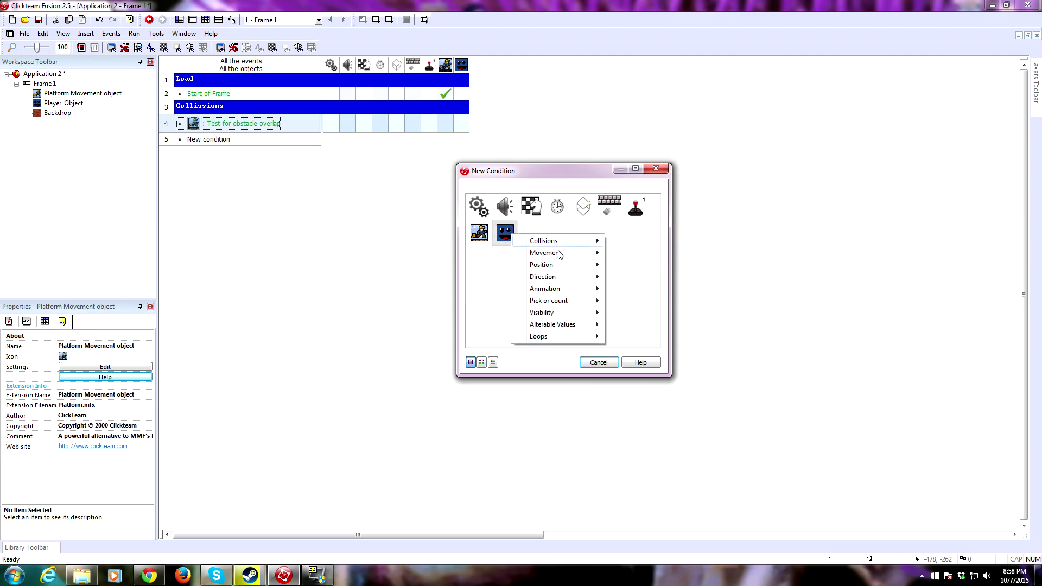
pyautogui.moveTo(558, 240)
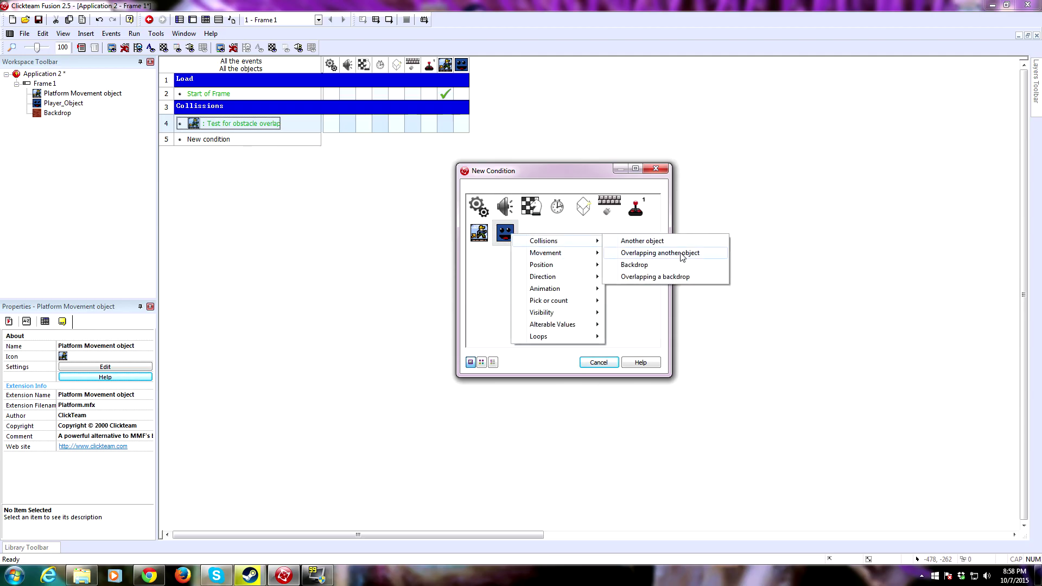
pyautogui.click(678, 277)
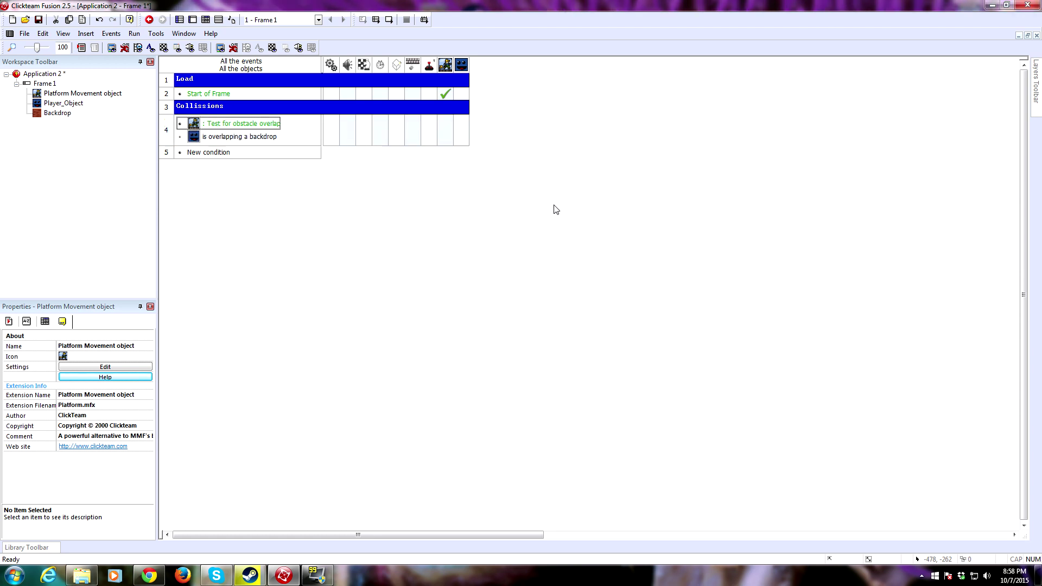
# - Give the obstacle overlap event the Platform Movement collision action "Object does overlap with an obstacle"
pyautogui.click(443, 128)
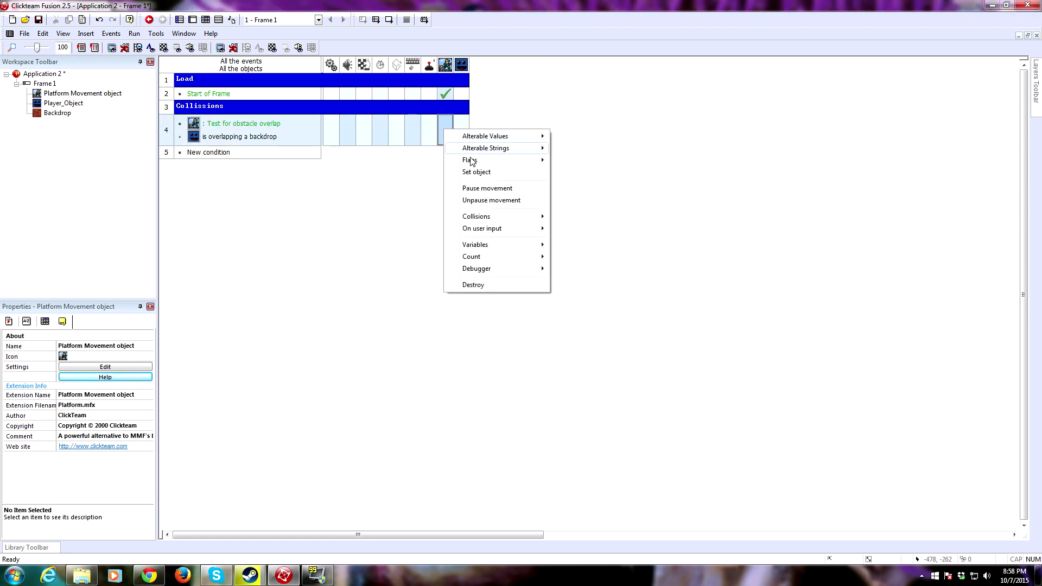
pyautogui.moveTo(498, 219)
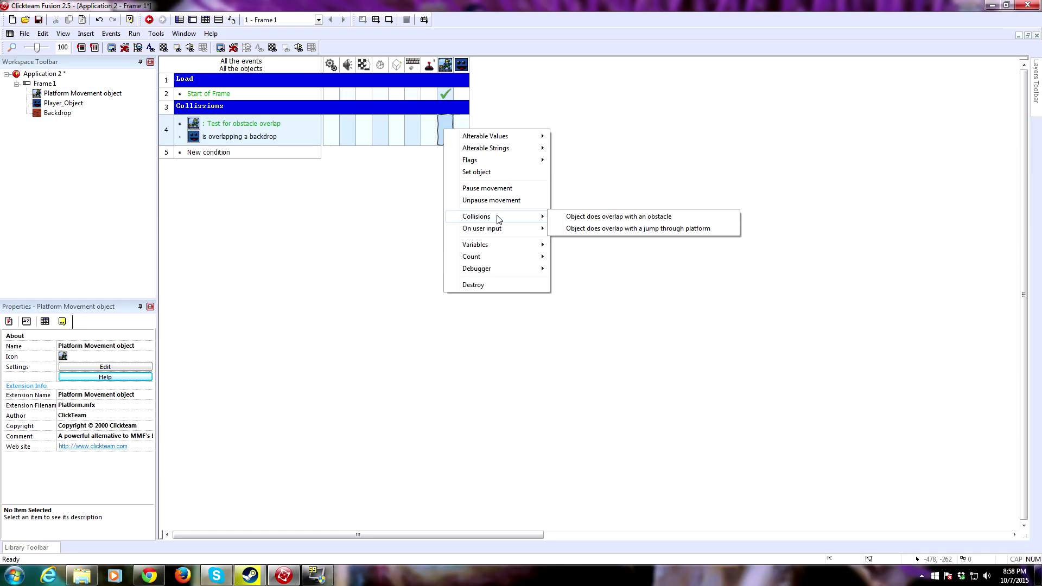
pyautogui.click(616, 216)
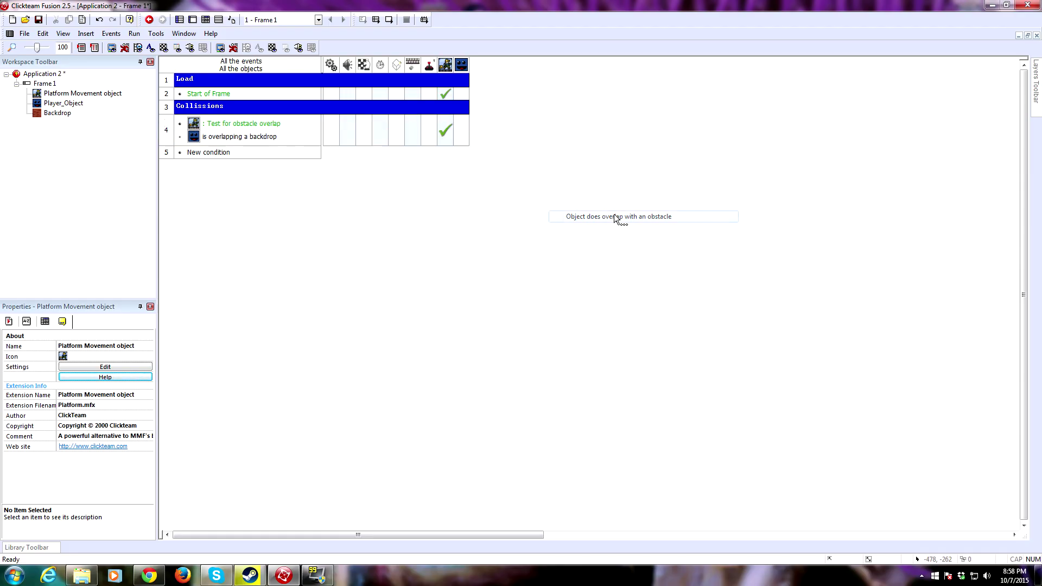
# - Run the game to test the player's collision with the bricks, and close the test window
pyautogui.click(134, 33)
pyautogui.click(146, 56)
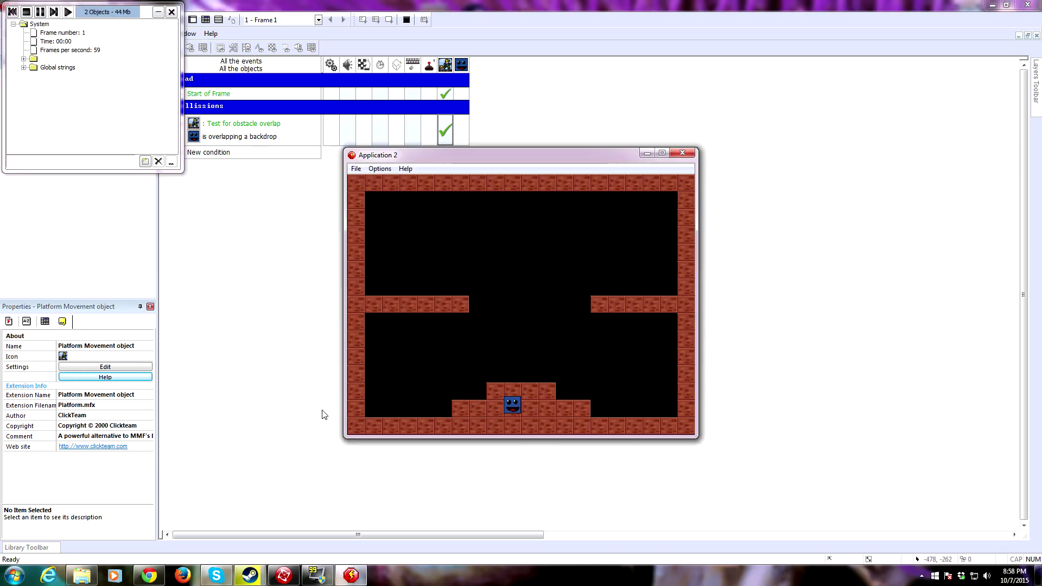
pyautogui.click(689, 156)
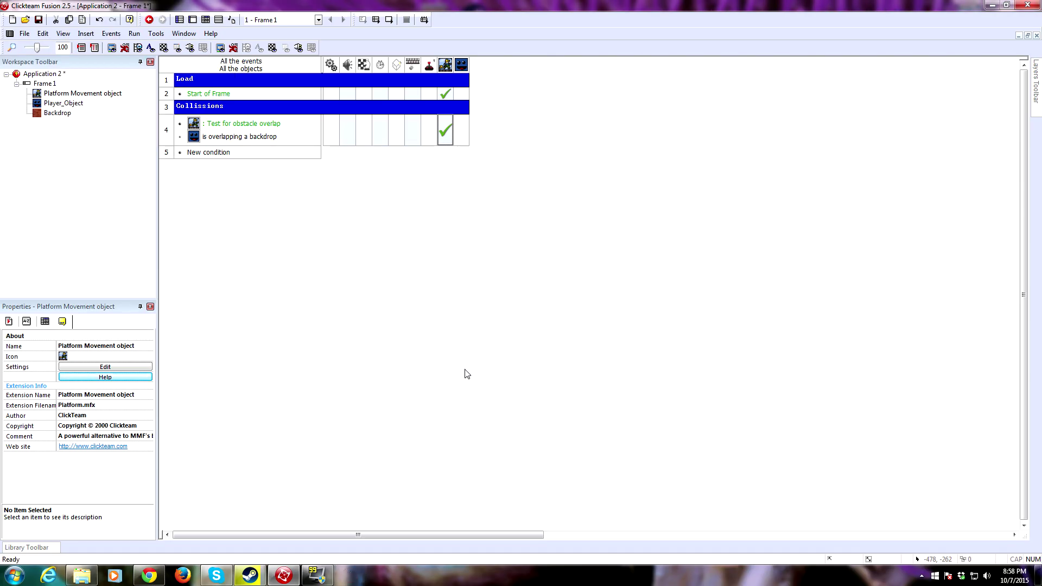
# - Return to the frame editor and set the Backdrop brick's Obstacle Type to Obstacle in its runtime options
pyautogui.click(193, 20)
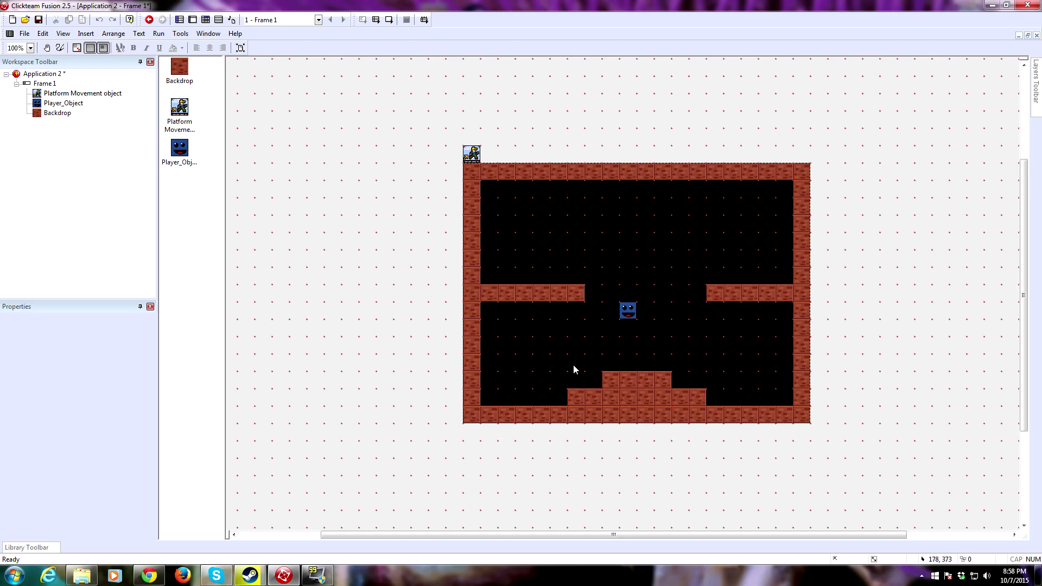
pyautogui.click(629, 319)
pyautogui.click(644, 378)
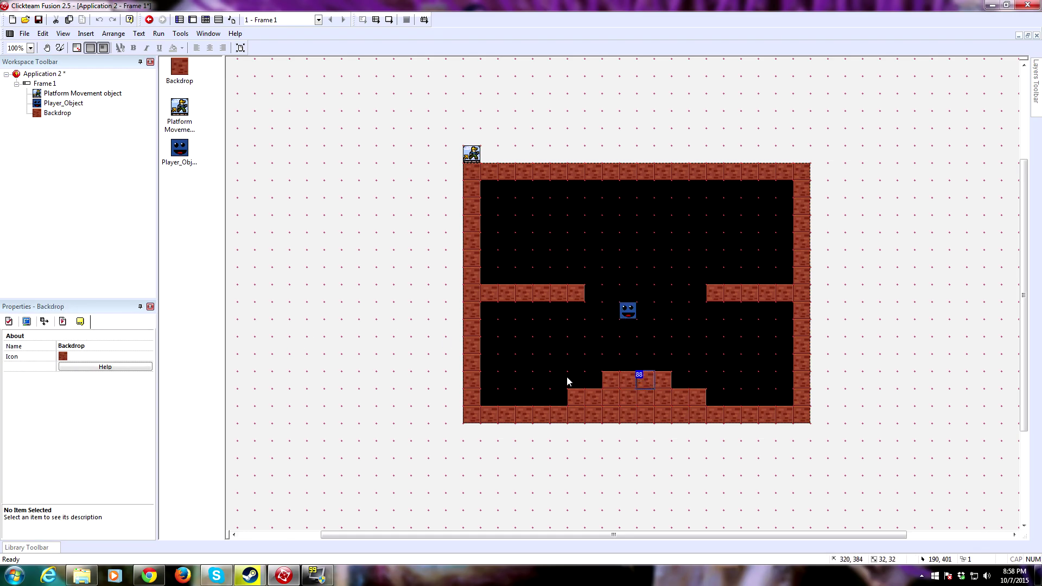
pyautogui.click(64, 324)
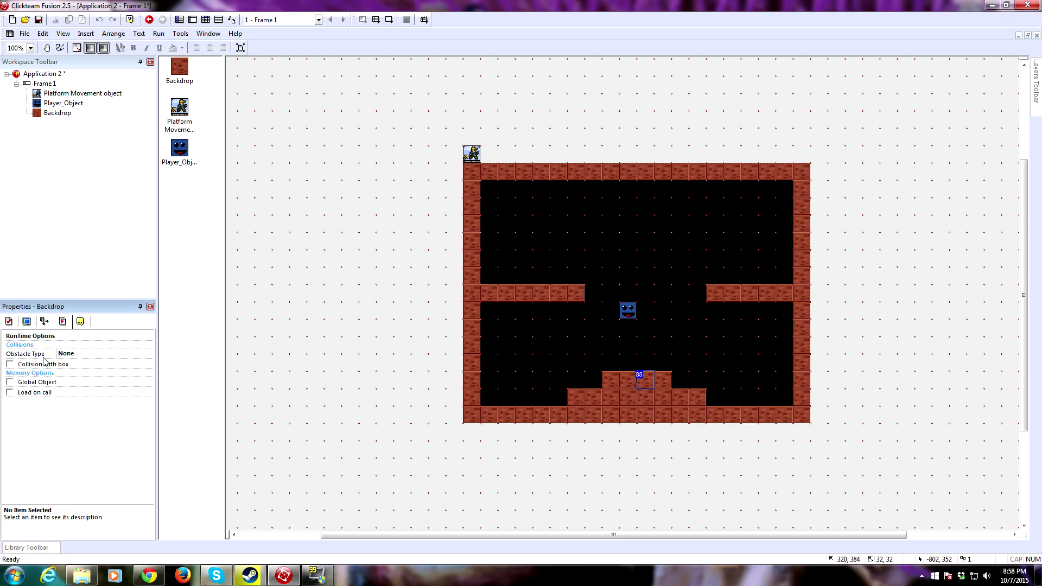
pyautogui.click(70, 358)
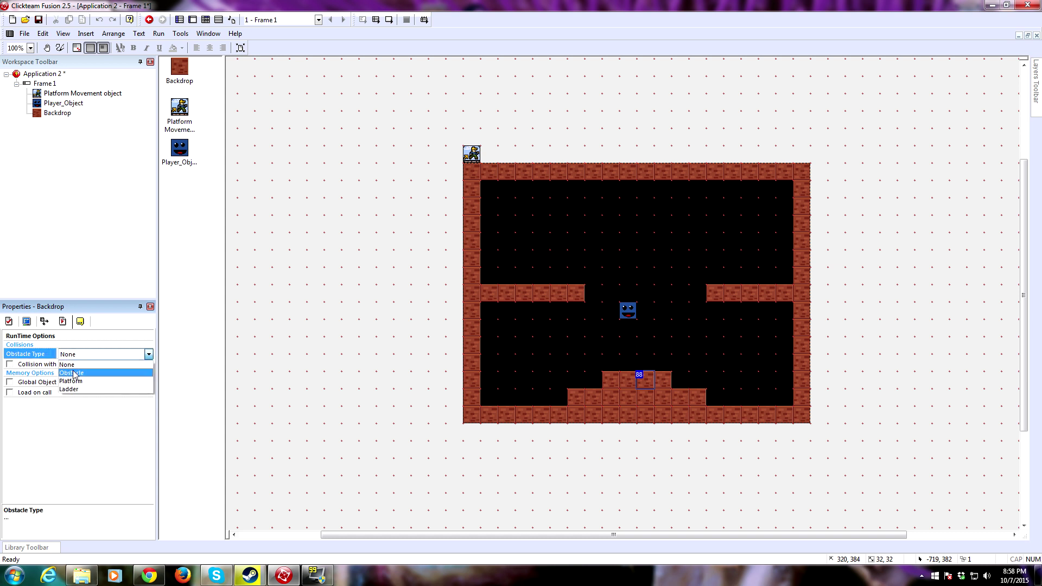
pyautogui.click(79, 368)
pyautogui.click(81, 358)
pyautogui.click(80, 373)
pyautogui.click(409, 243)
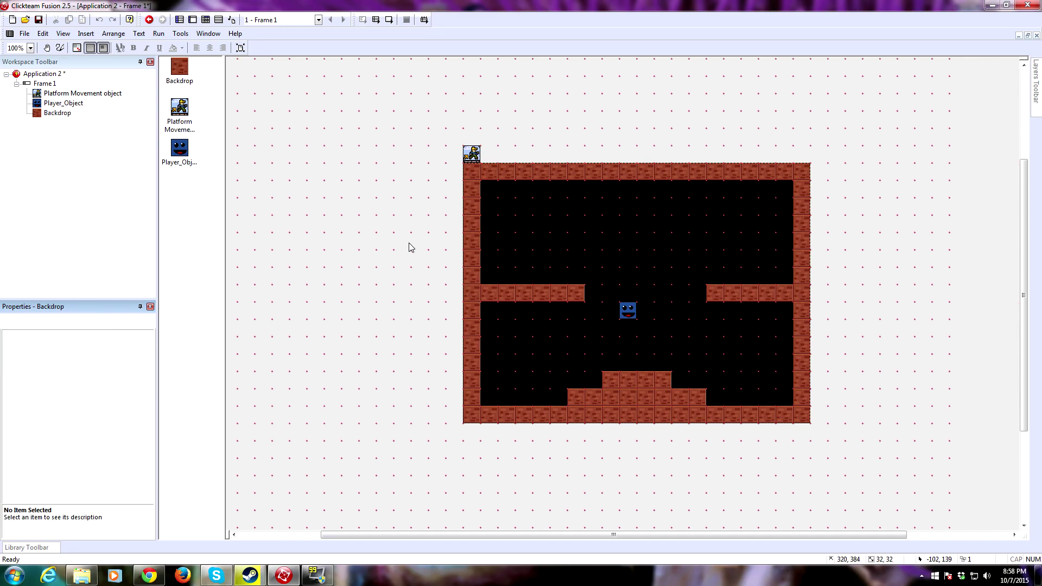
# - Check that bricks in the mound and the ledge share the Obstacle type, closing the Backdrop image editor without changes
pyautogui.doubleClick(662, 379)
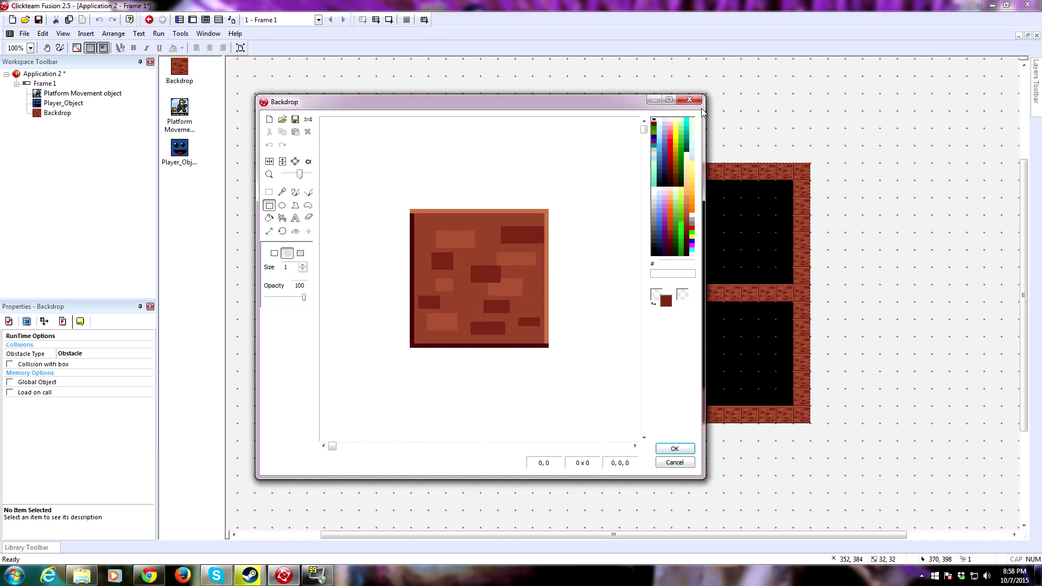
pyautogui.click(702, 103)
pyautogui.click(577, 395)
pyautogui.click(624, 402)
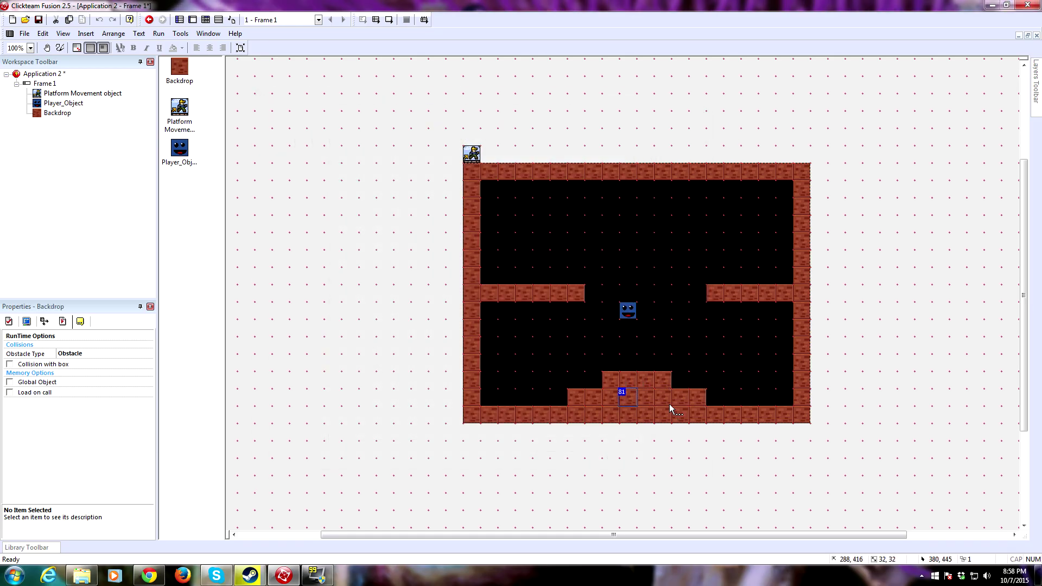
pyautogui.click(670, 404)
pyautogui.click(731, 293)
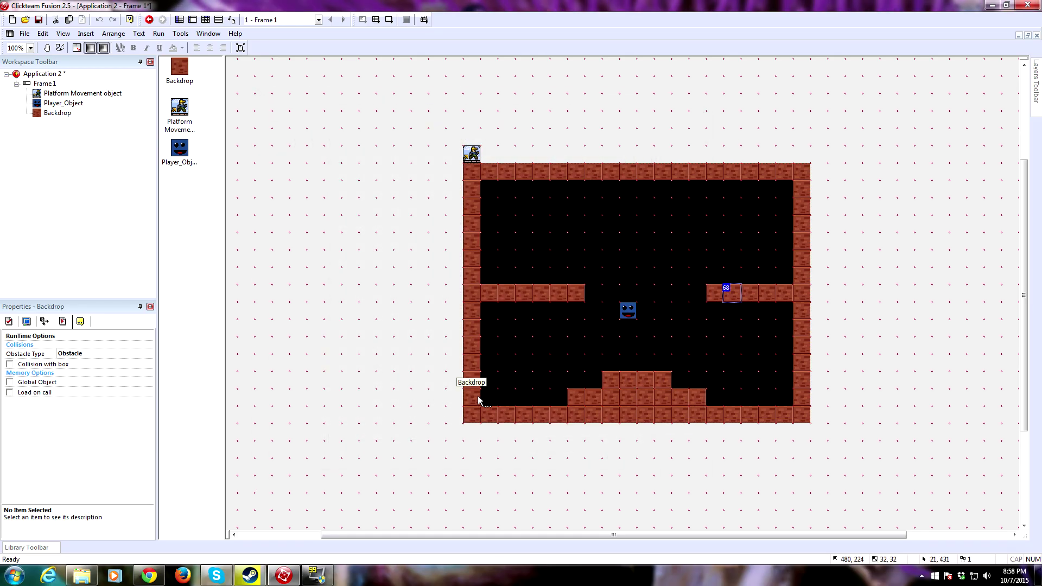
# - Run the game again to test Player_Object against the bricks with the new obstacle setting
pyautogui.click(158, 33)
pyautogui.click(179, 52)
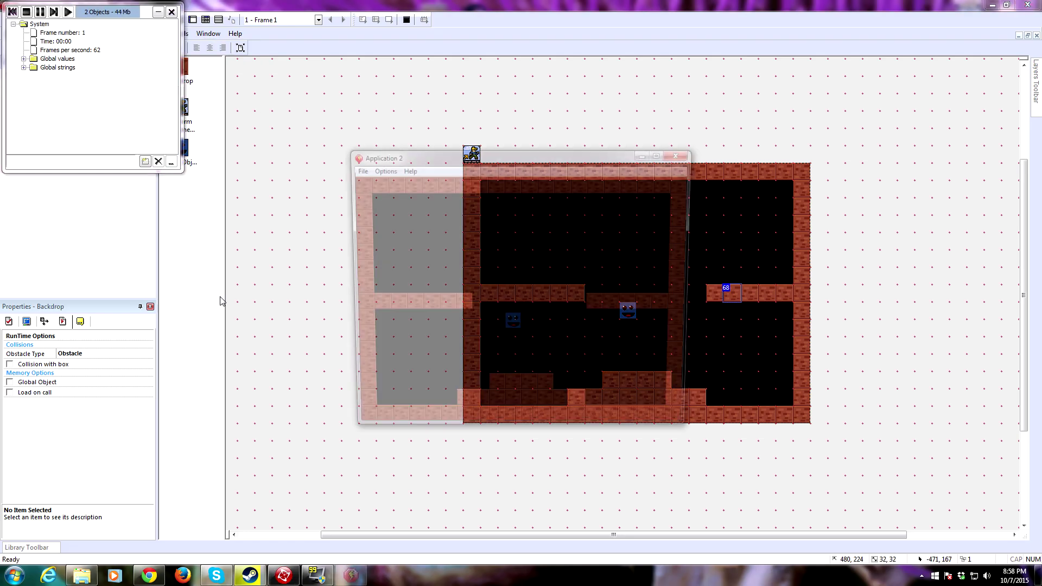